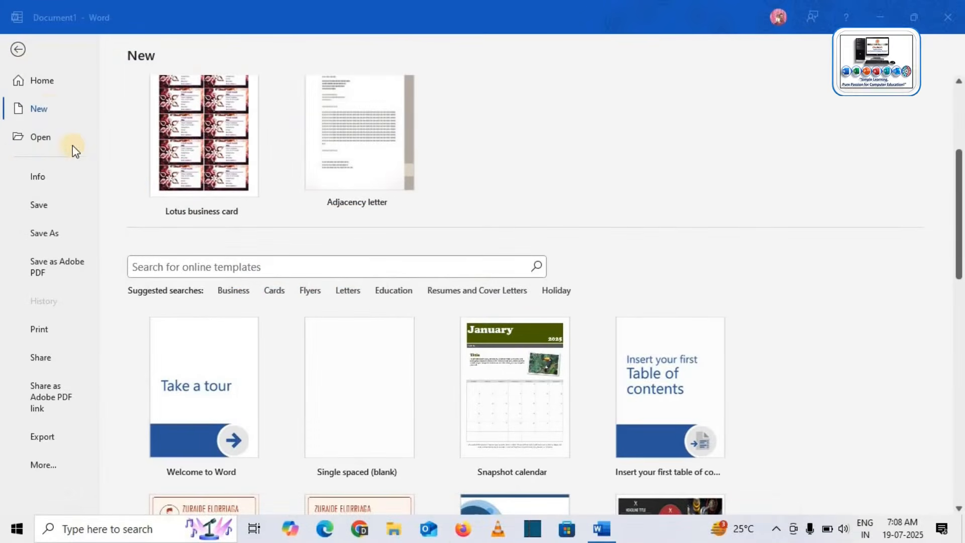
Search Resumes and Cover Letters templates and create a document from Social media marketing resume.
{"action": "left_click", "coordinate": [48, 107]}
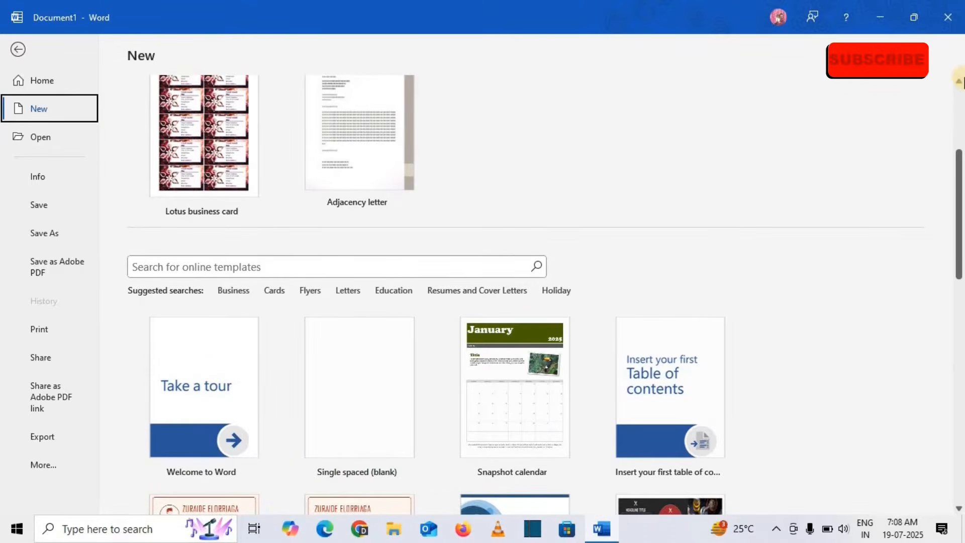
{"action": "scroll", "coordinate": [328, 237], "scroll_direction": "up", "scroll_amount": 4}
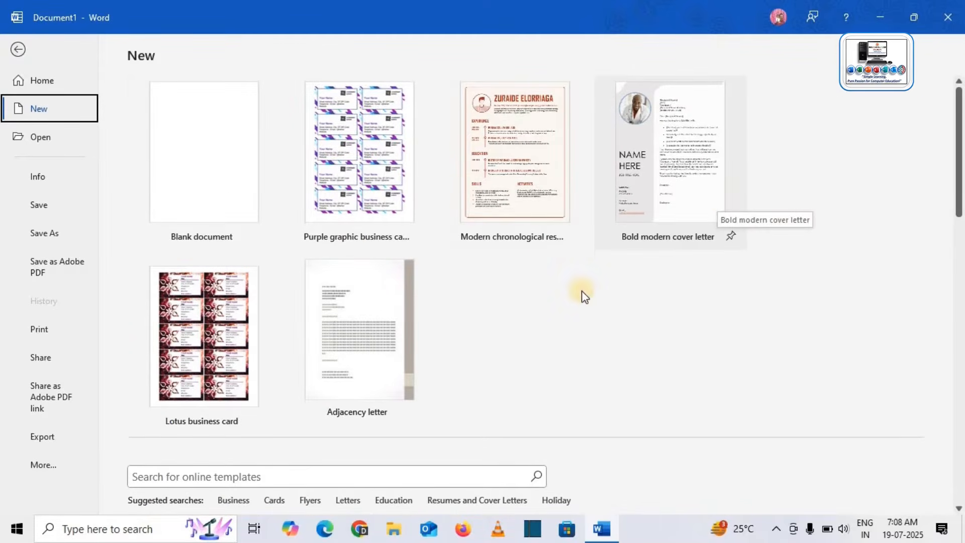
{"action": "scroll", "coordinate": [578, 302], "scroll_direction": "down", "scroll_amount": 5}
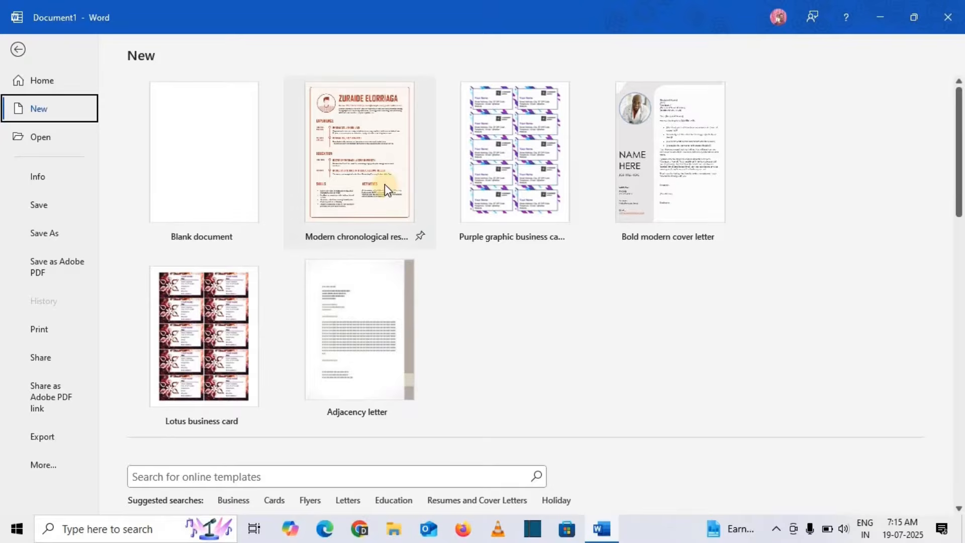
{"action": "scroll", "coordinate": [521, 388], "scroll_direction": "down", "scroll_amount": 1}
{"action": "scroll", "coordinate": [520, 388], "scroll_direction": "down", "scroll_amount": 2}
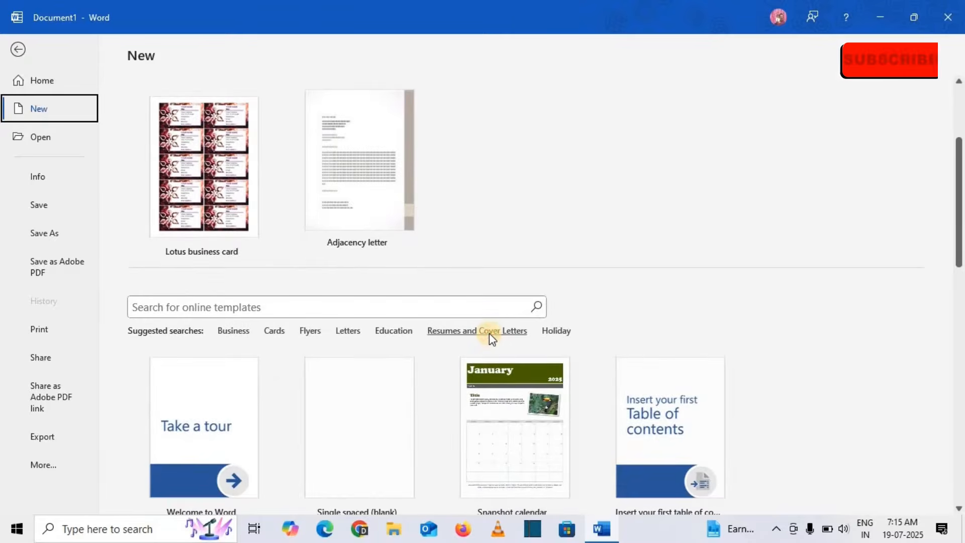
{"action": "left_click", "coordinate": [489, 333]}
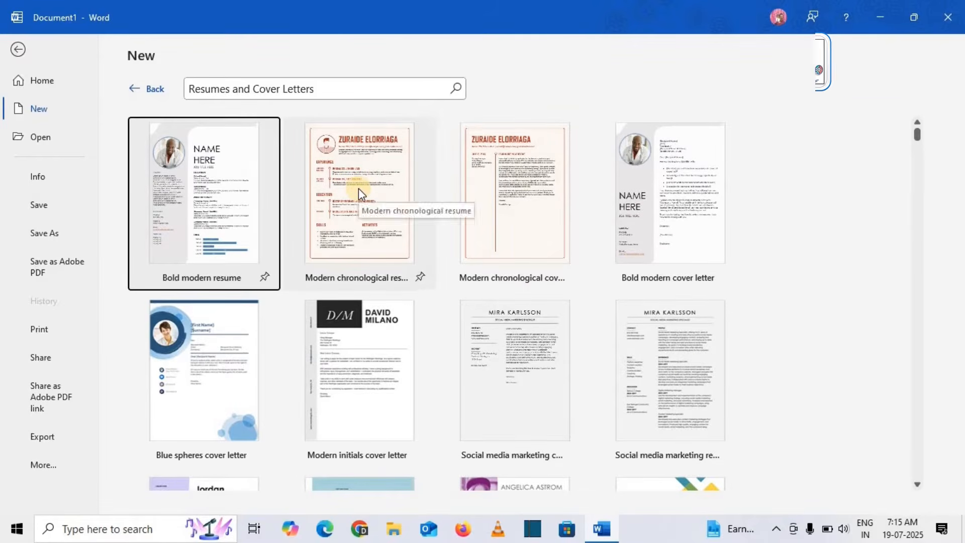
{"action": "left_click", "coordinate": [724, 397]}
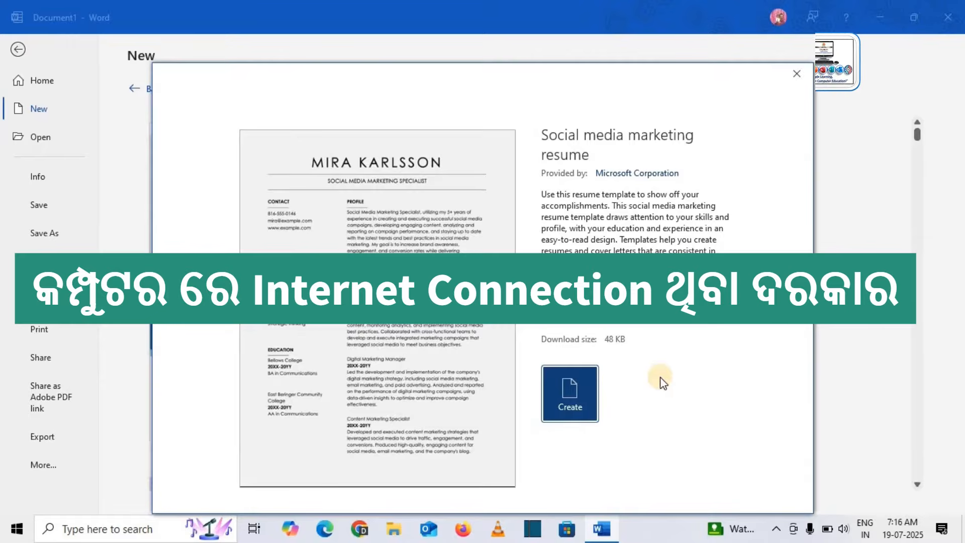
{"action": "left_click", "coordinate": [574, 399]}
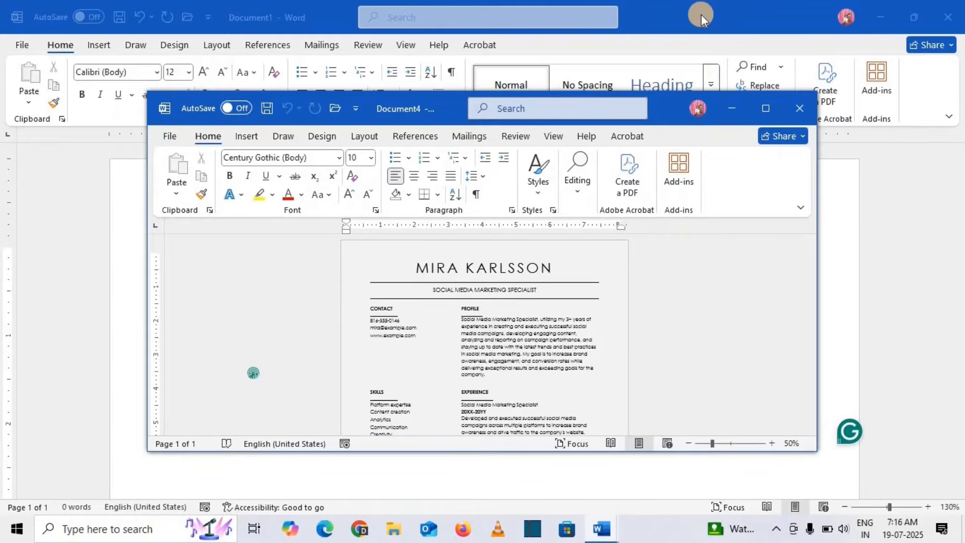
Bring the resume document back to the front and maximize its window.
{"action": "left_click", "coordinate": [701, 15]}
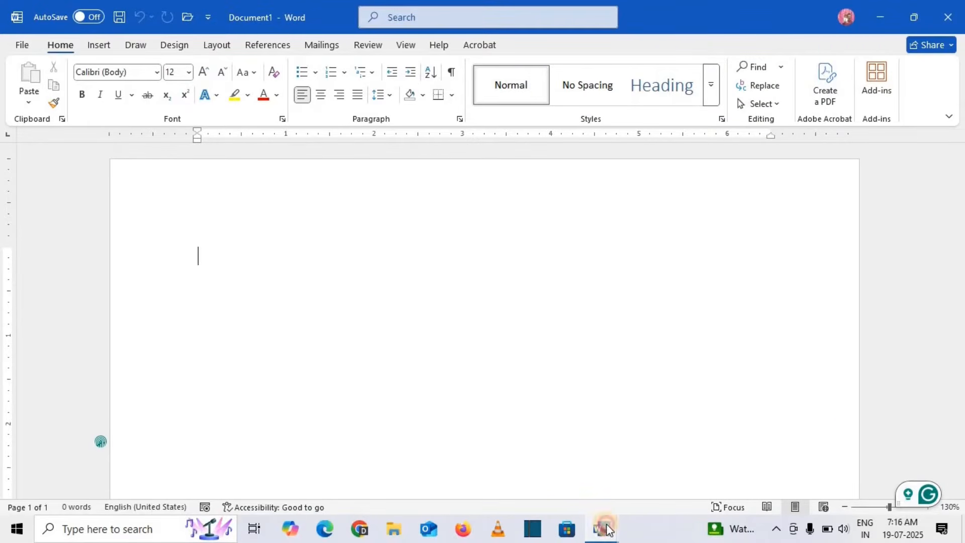
{"action": "mouse_move", "coordinate": [606, 529]}
{"action": "left_click", "coordinate": [672, 478]}
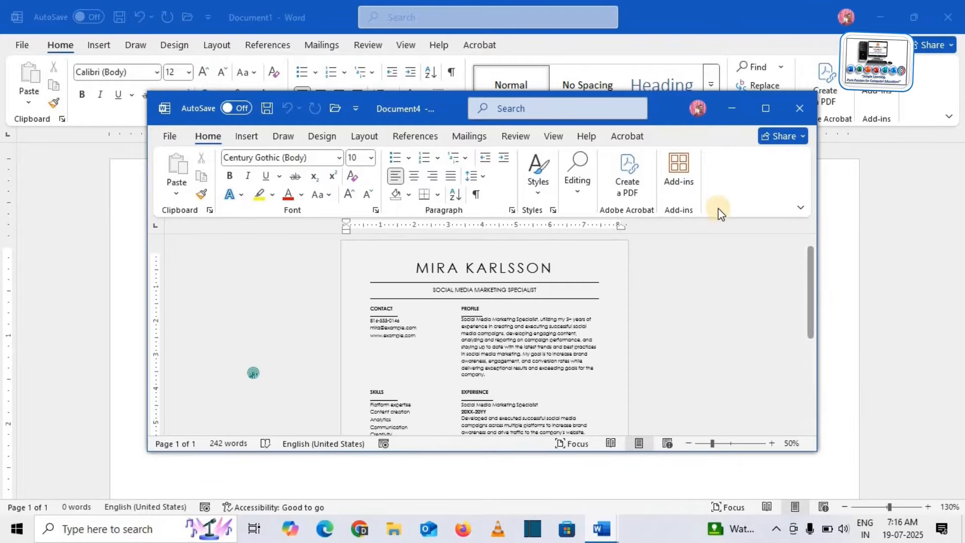
{"action": "left_click", "coordinate": [767, 108]}
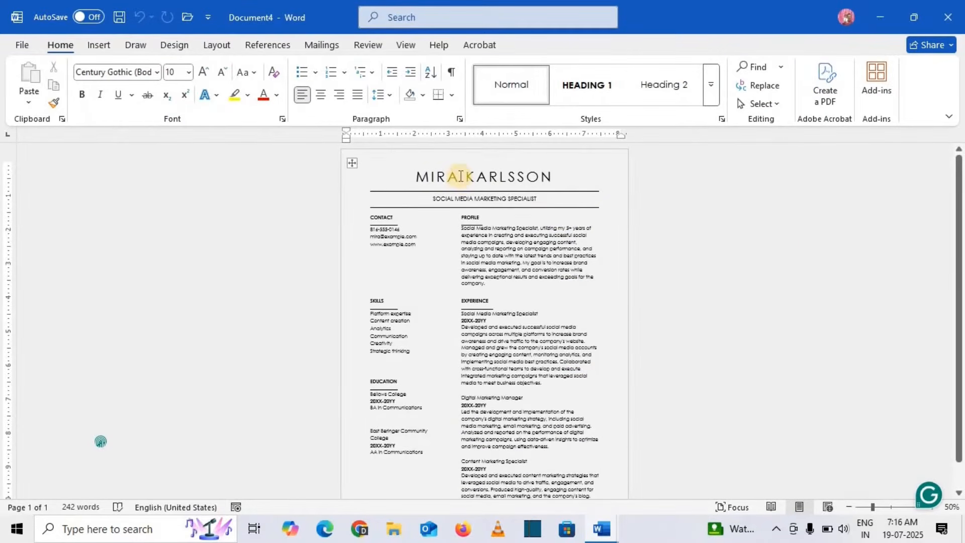
Replace the resume name with MAHABAHU and the subtitle with YOUTUBE CHANNEL.
{"action": "triple_click", "coordinate": [461, 176]}
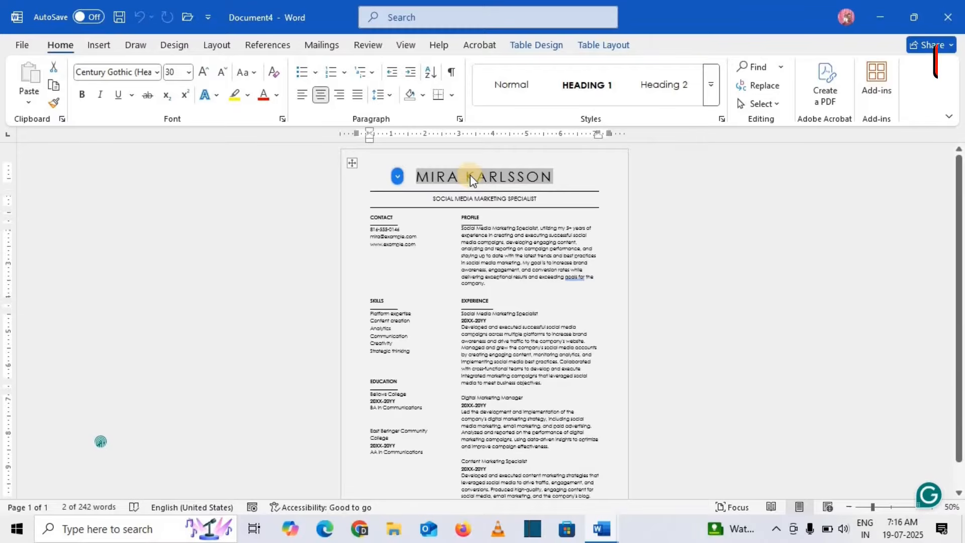
{"action": "type", "text": "MAHABAHU"}
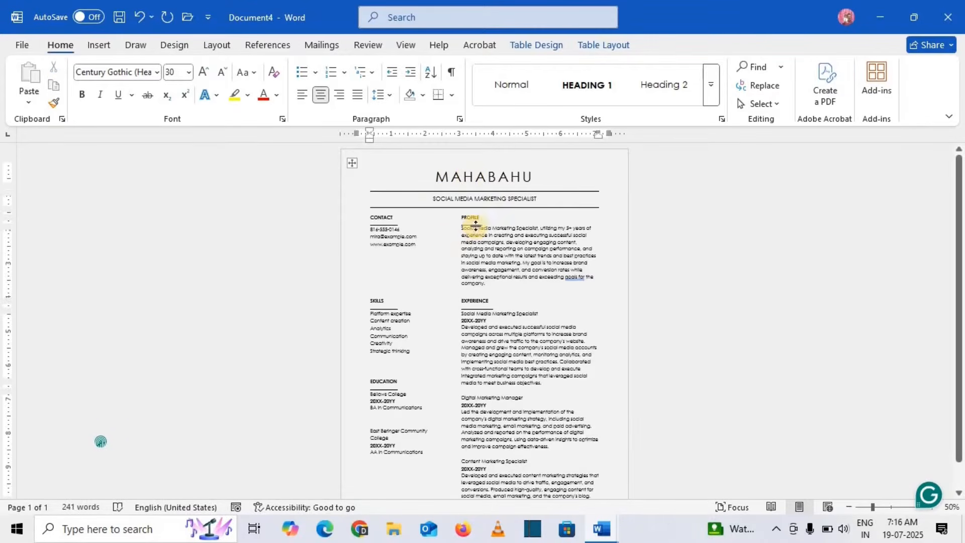
{"action": "scroll", "coordinate": [521, 261], "scroll_direction": "up", "scroll_amount": 8}
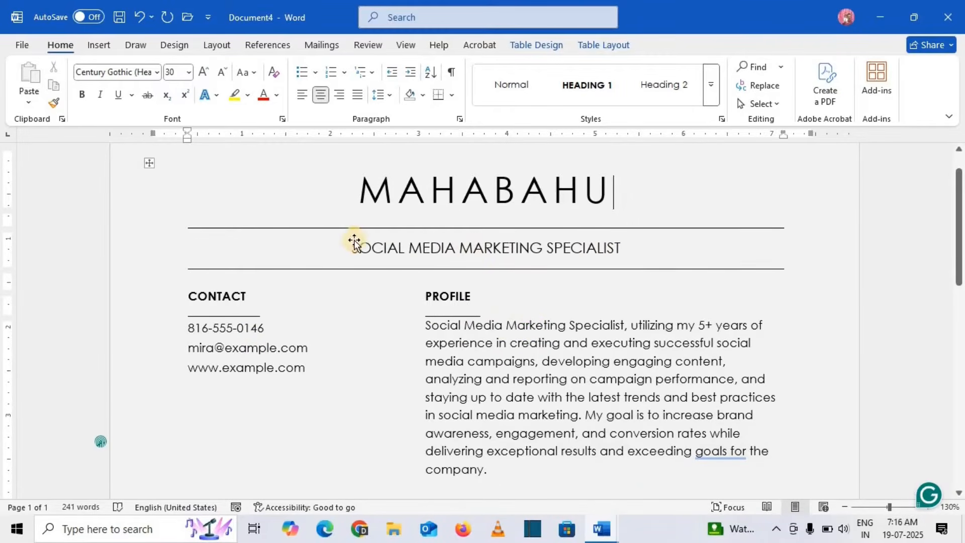
{"action": "triple_click", "coordinate": [424, 257]}
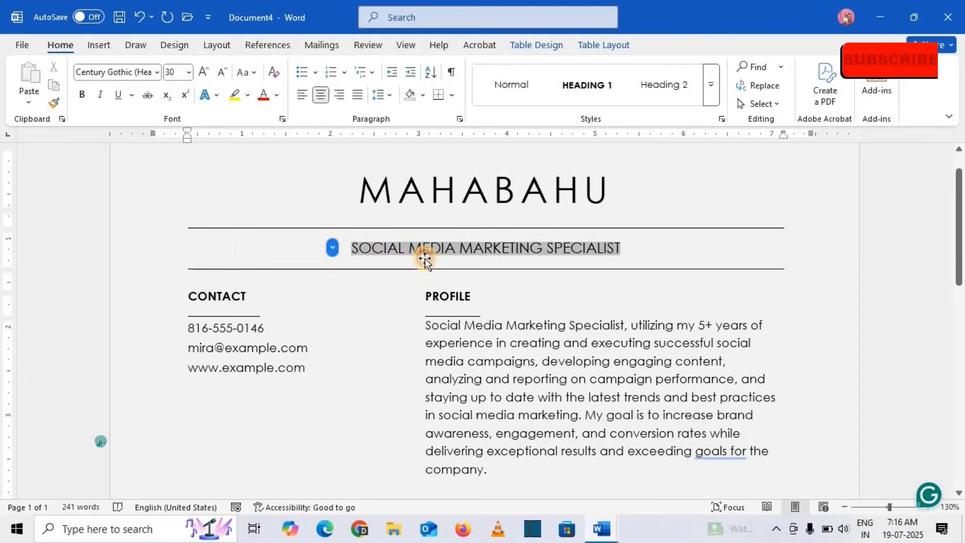
{"action": "type", "text": "YOUTUBE"}
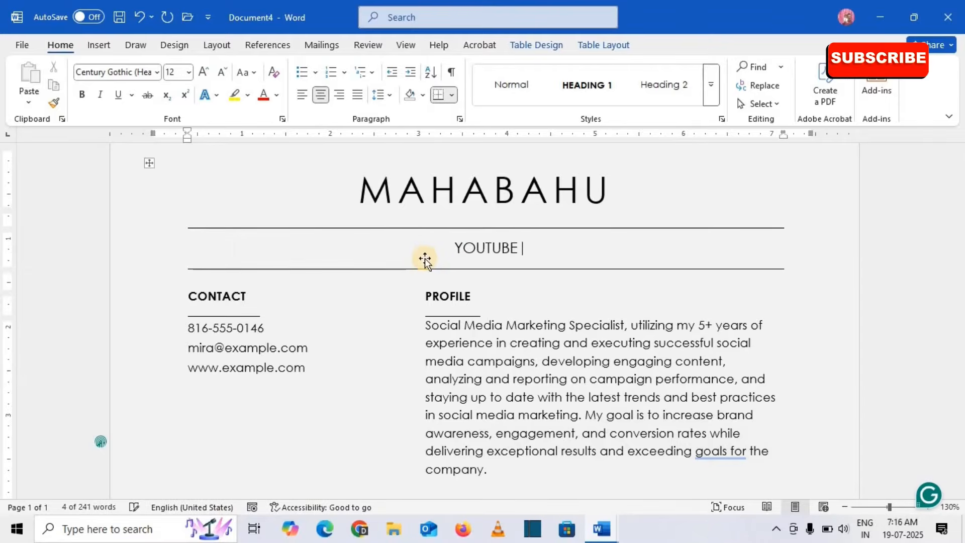
{"action": "type", "text": " CHANNE"}
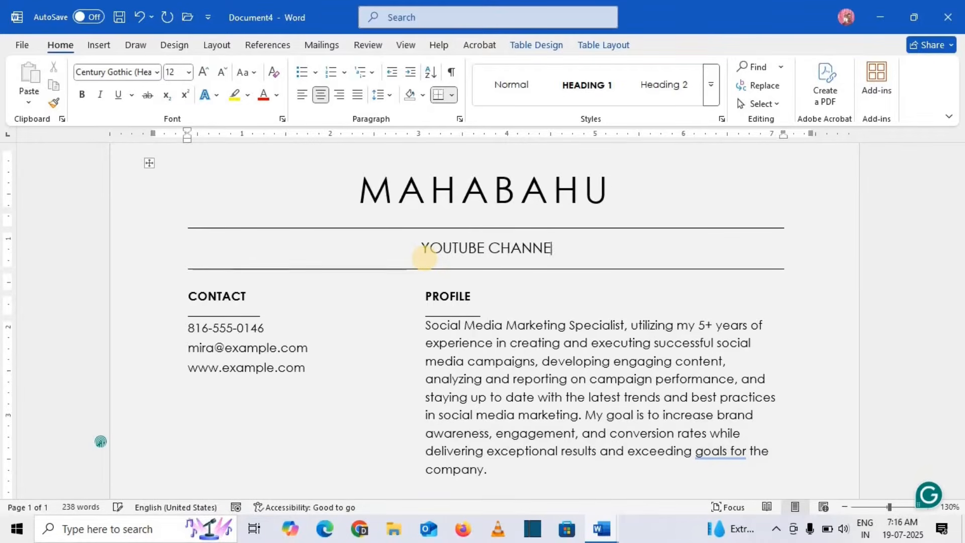
{"action": "type", "text": "L"}
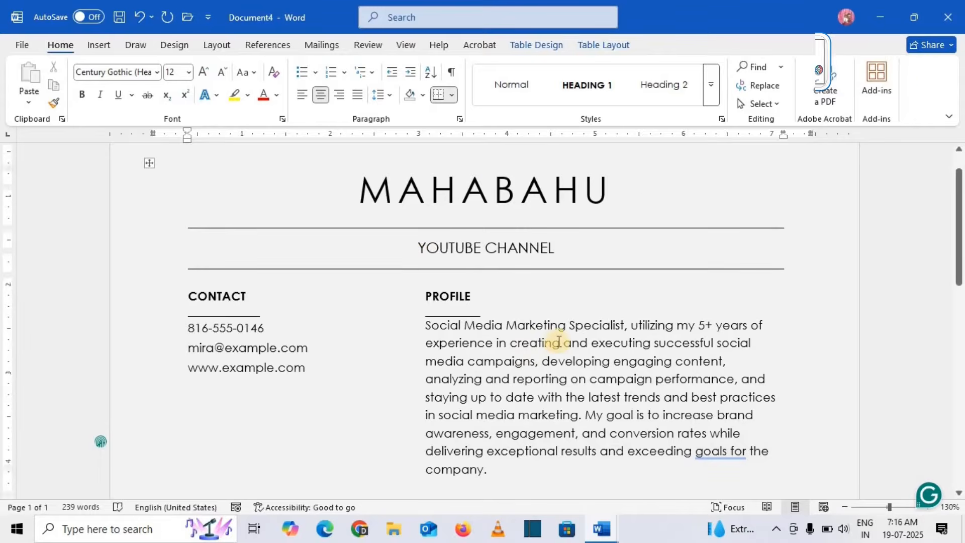
{"action": "scroll", "coordinate": [559, 341], "scroll_direction": "down", "scroll_amount": 10}
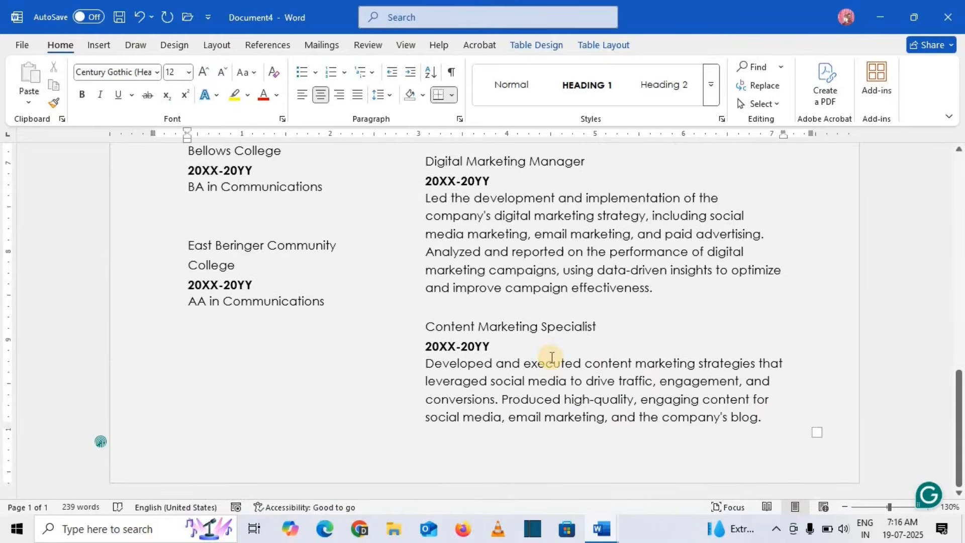
{"action": "scroll", "coordinate": [551, 358], "scroll_direction": "up", "scroll_amount": 10}
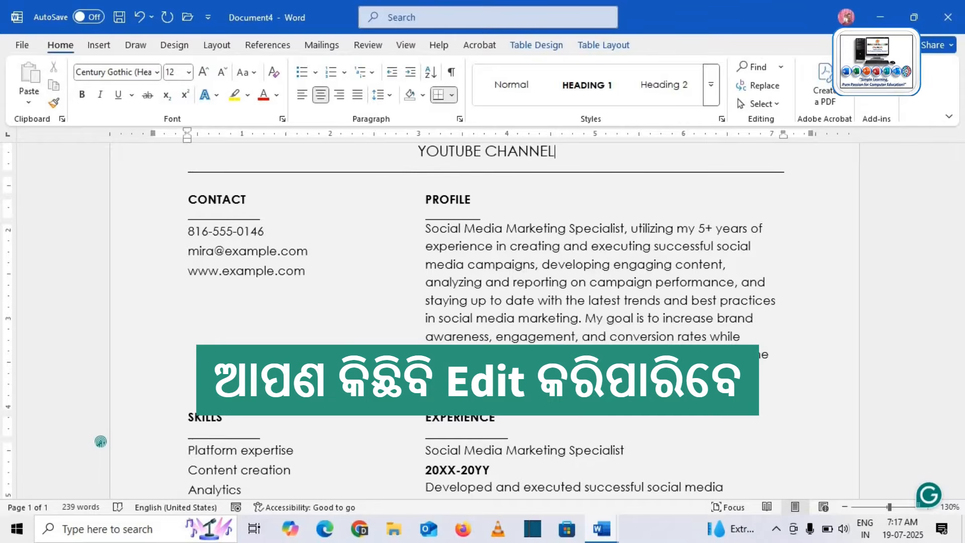
Close the resume without saving and return to Word's File backstage view.
{"action": "left_click", "coordinate": [950, 16]}
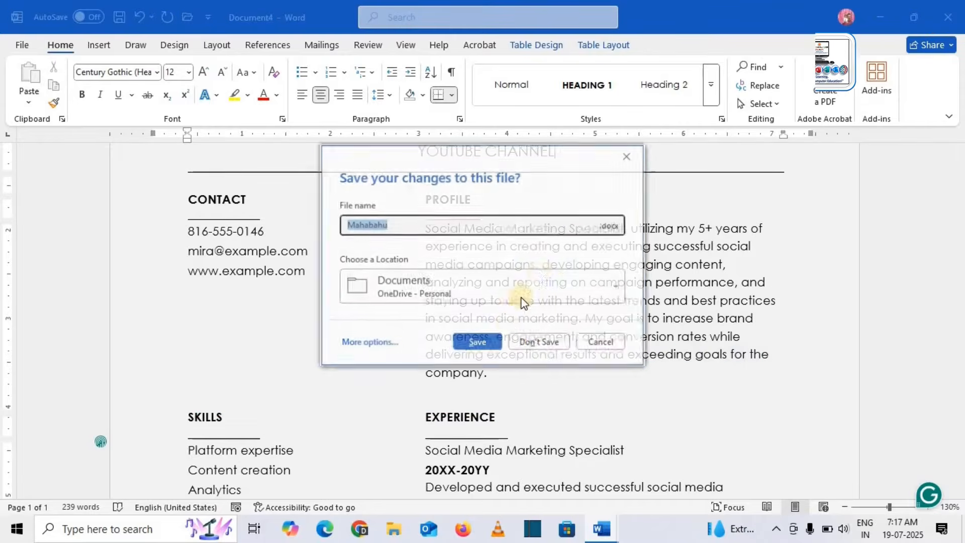
{"action": "left_click", "coordinate": [538, 341]}
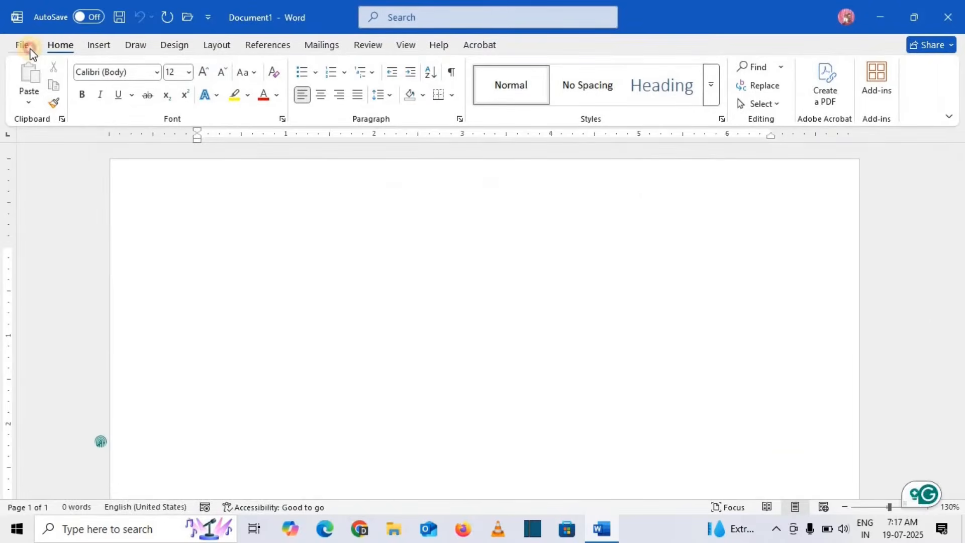
{"action": "left_click", "coordinate": [24, 44]}
Search the Cards templates and create a document from Playful business cards.
{"action": "left_click", "coordinate": [40, 109]}
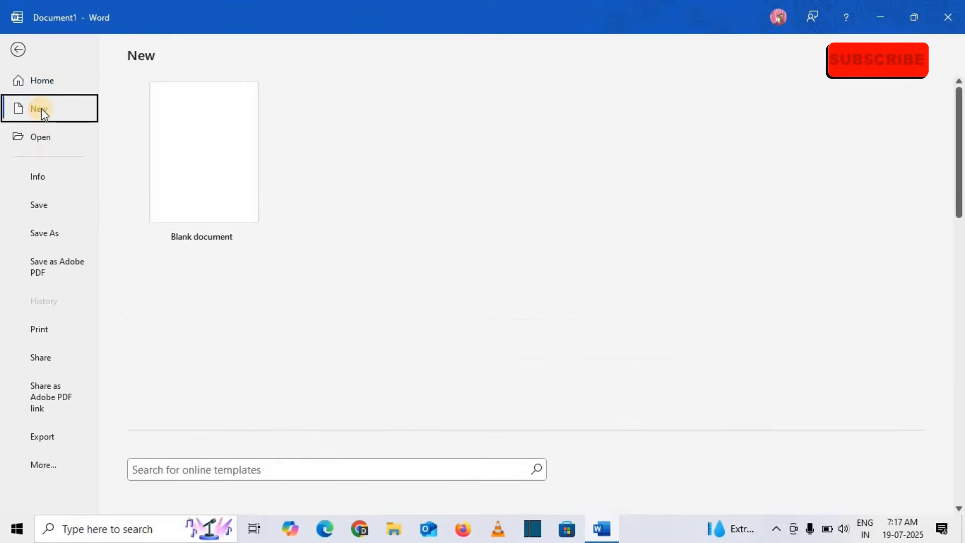
{"action": "scroll", "coordinate": [487, 319], "scroll_direction": "down", "scroll_amount": 5}
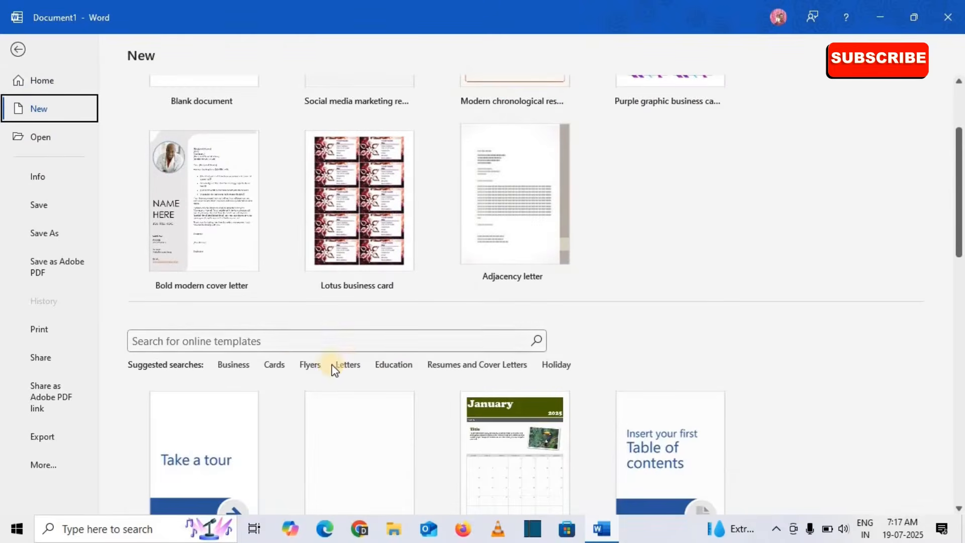
{"action": "left_click", "coordinate": [274, 365]}
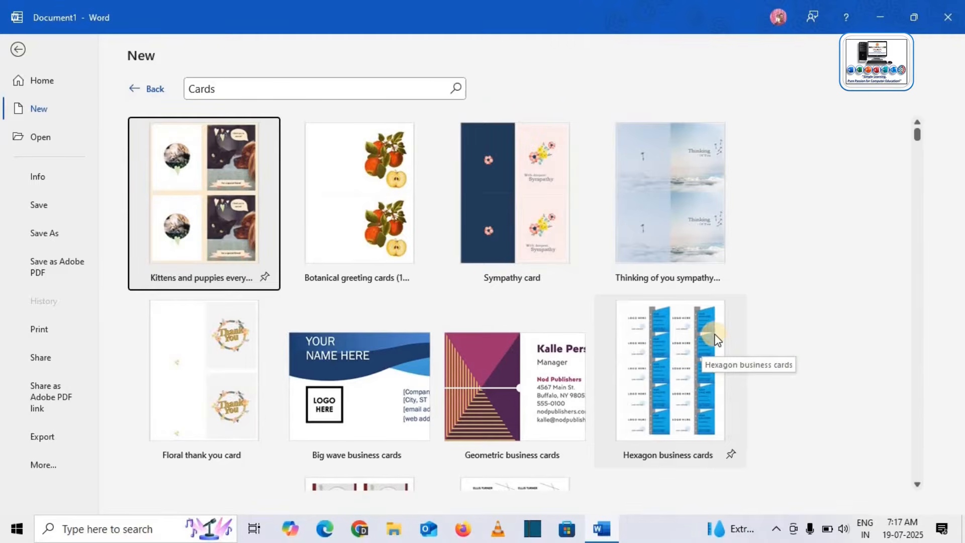
{"action": "scroll", "coordinate": [674, 259], "scroll_direction": "down", "scroll_amount": 3}
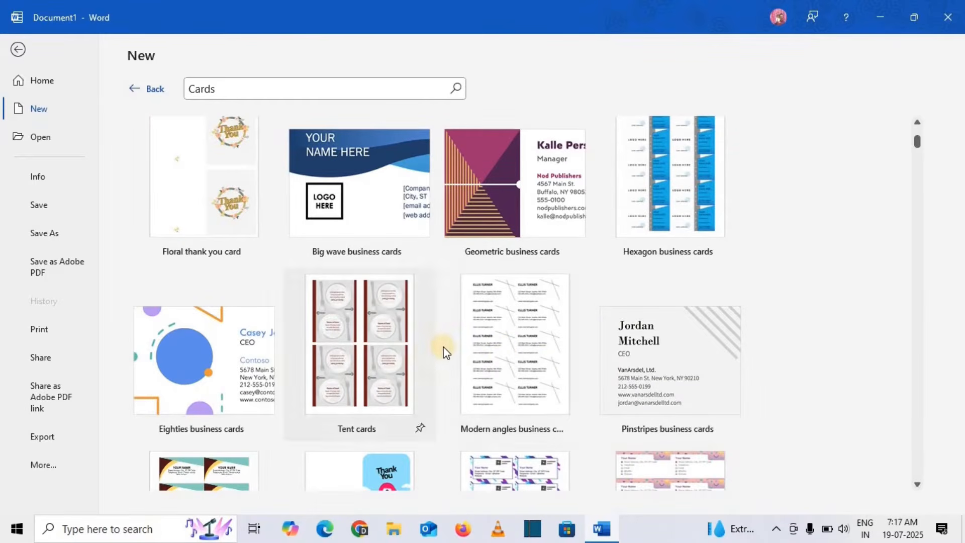
{"action": "scroll", "coordinate": [443, 347], "scroll_direction": "down", "scroll_amount": 1}
{"action": "left_click", "coordinate": [661, 421]}
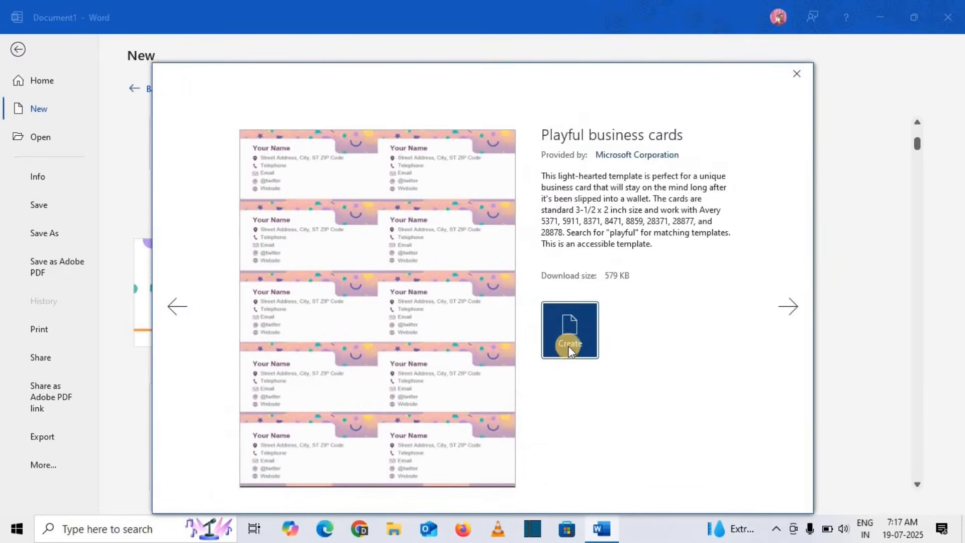
{"action": "left_click", "coordinate": [585, 343]}
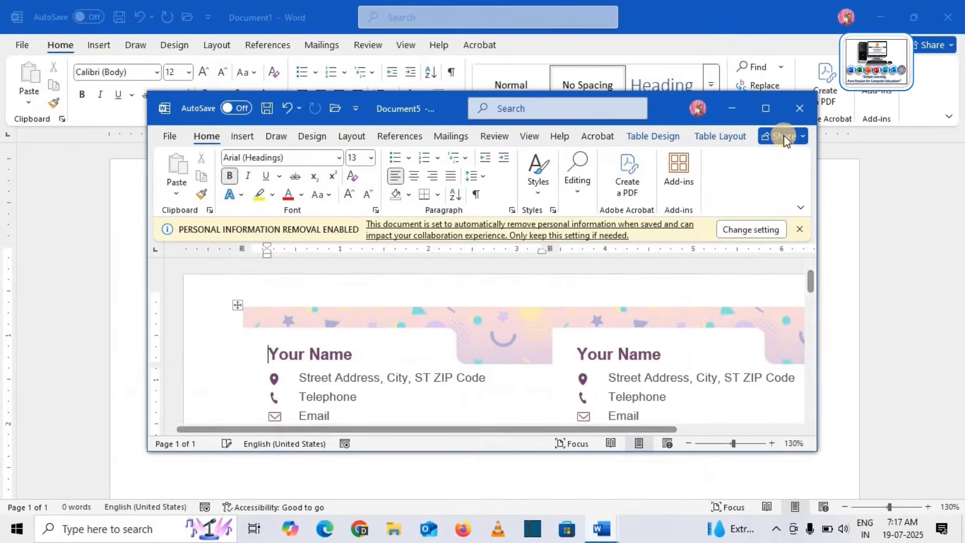
Maximize the business cards window and dismiss the personal information removal notice.
{"action": "left_click", "coordinate": [770, 106]}
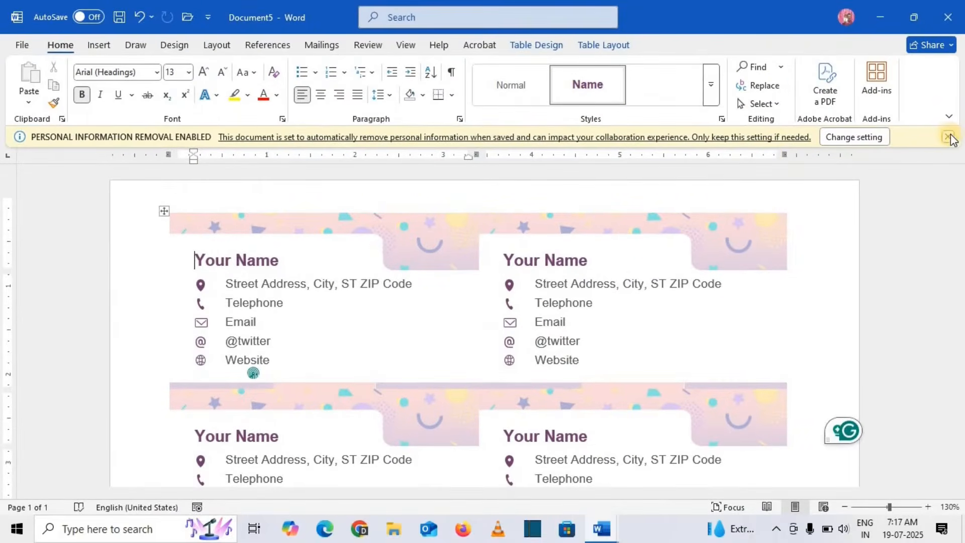
{"action": "left_click", "coordinate": [947, 139]}
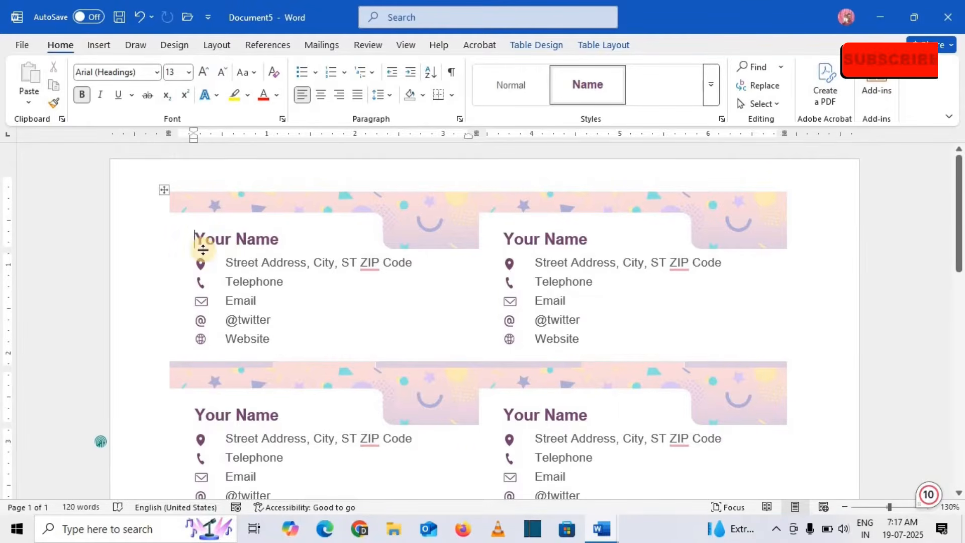
{"action": "scroll", "coordinate": [563, 321], "scroll_direction": "down", "scroll_amount": 3}
{"action": "scroll", "coordinate": [571, 321], "scroll_direction": "down", "scroll_amount": 5}
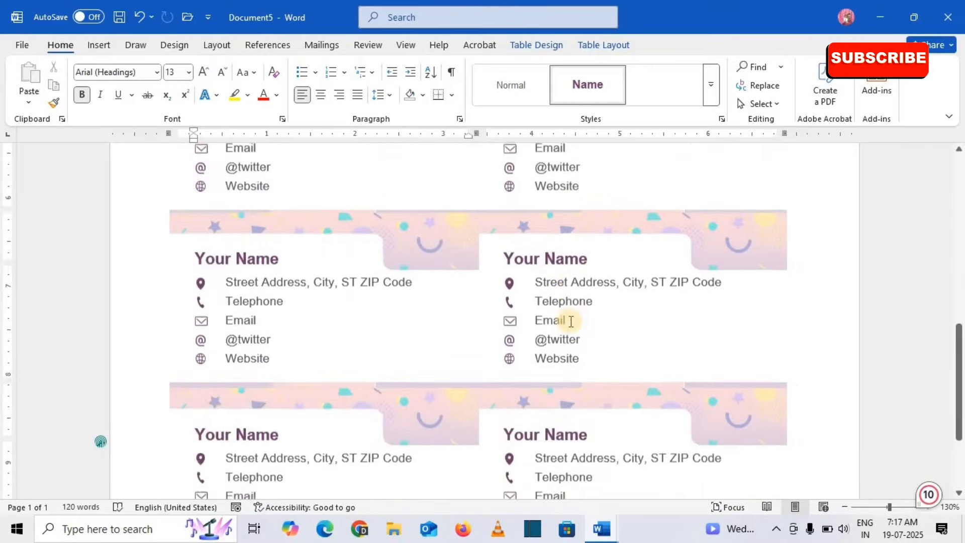
{"action": "scroll", "coordinate": [571, 321], "scroll_direction": "up", "scroll_amount": 5}
{"action": "scroll", "coordinate": [571, 326], "scroll_direction": "up", "scroll_amount": 3}
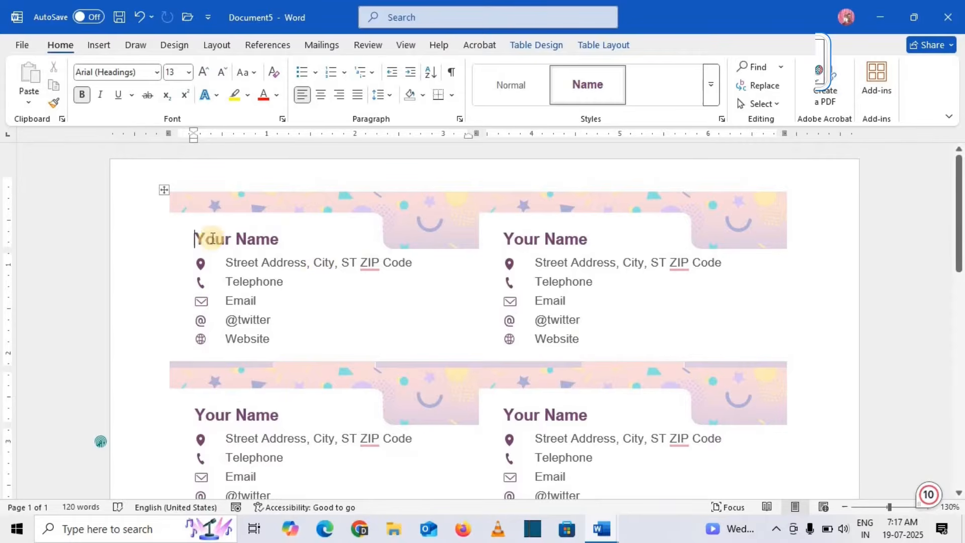
Replace 'Your Name' with mahabhu so every card shows the new name.
{"action": "left_click_drag", "start_coordinate": [197, 238], "coordinate": [255, 245]}
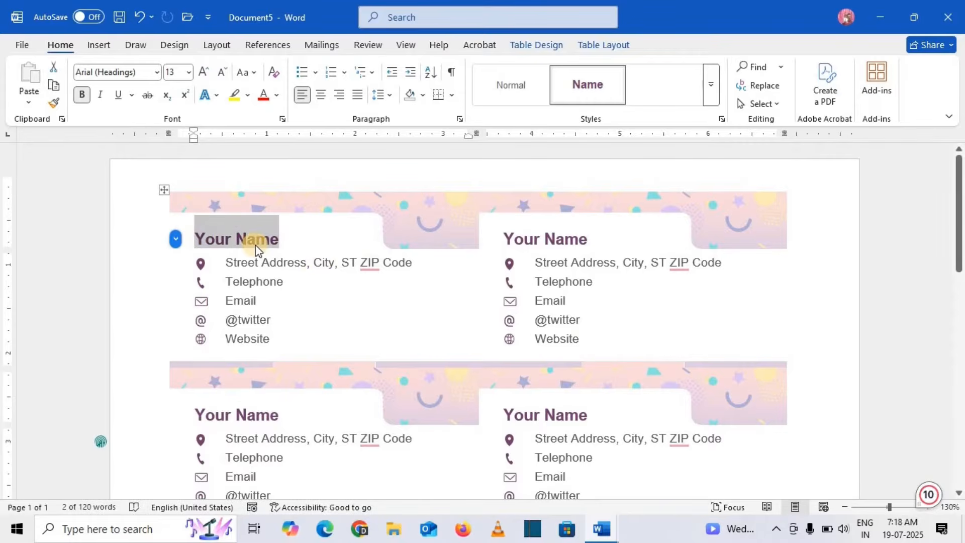
{"action": "type", "text": "mahabhu"}
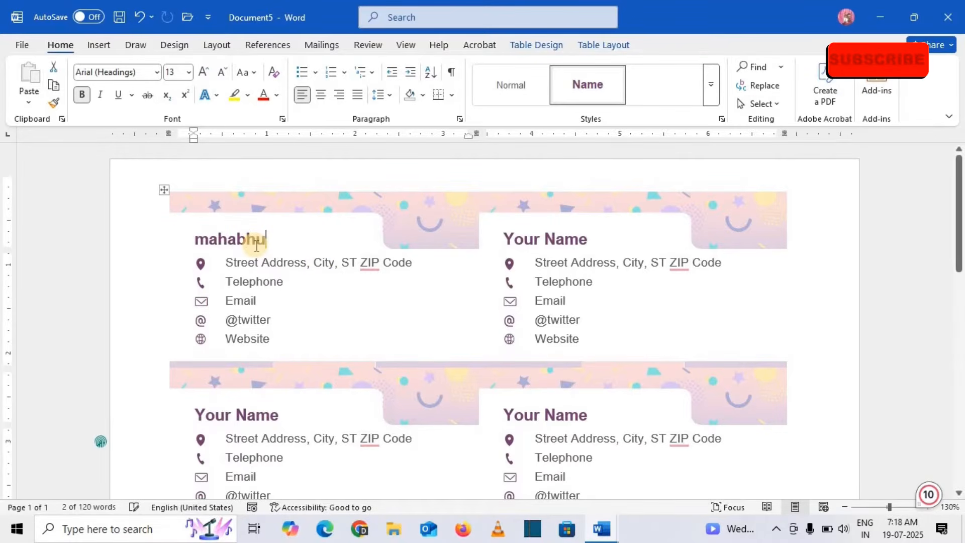
{"action": "left_click", "coordinate": [211, 243]}
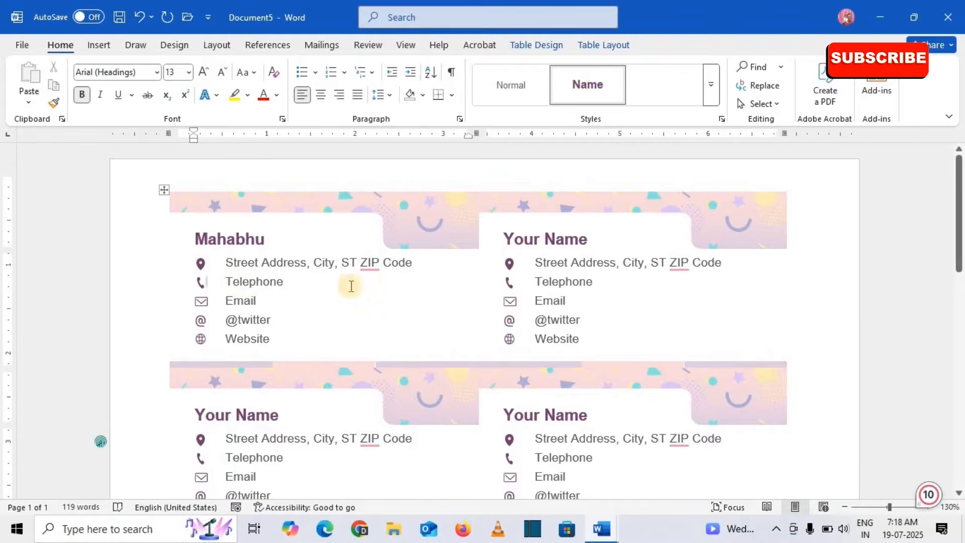
{"action": "left_click", "coordinate": [635, 315]}
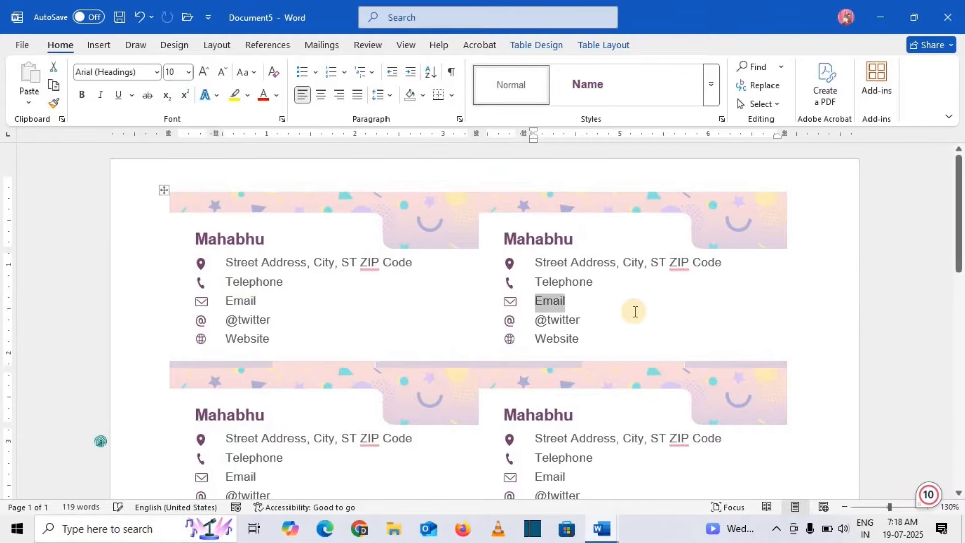
{"action": "scroll", "coordinate": [635, 315], "scroll_direction": "down", "scroll_amount": 5}
{"action": "scroll", "coordinate": [635, 315], "scroll_direction": "down", "scroll_amount": 7}
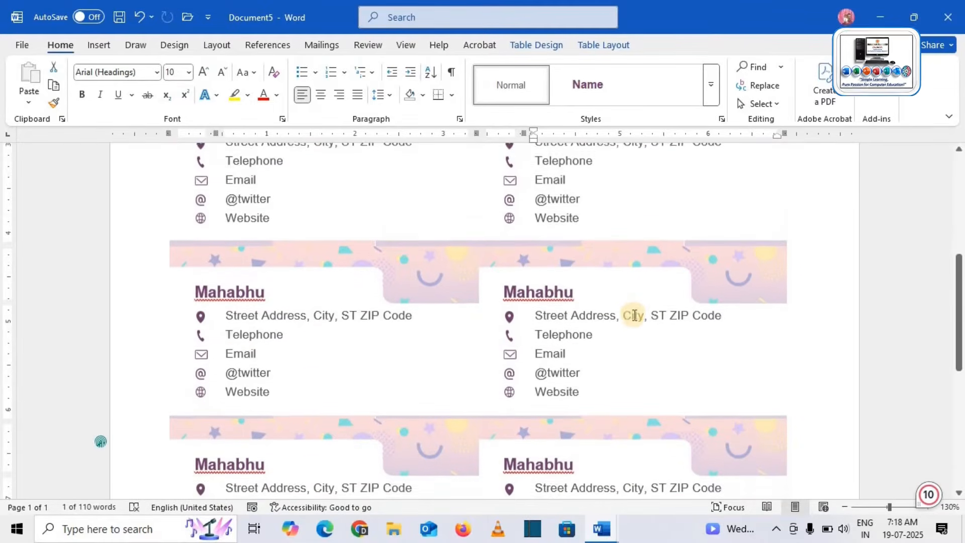
{"action": "scroll", "coordinate": [635, 320], "scroll_direction": "up", "scroll_amount": 10}
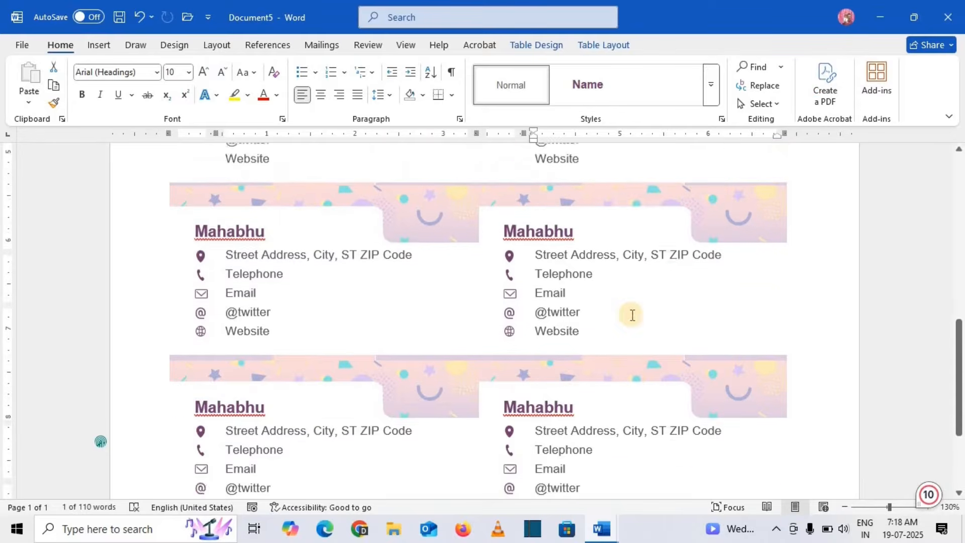
{"action": "scroll", "coordinate": [555, 312], "scroll_direction": "up", "scroll_amount": 2}
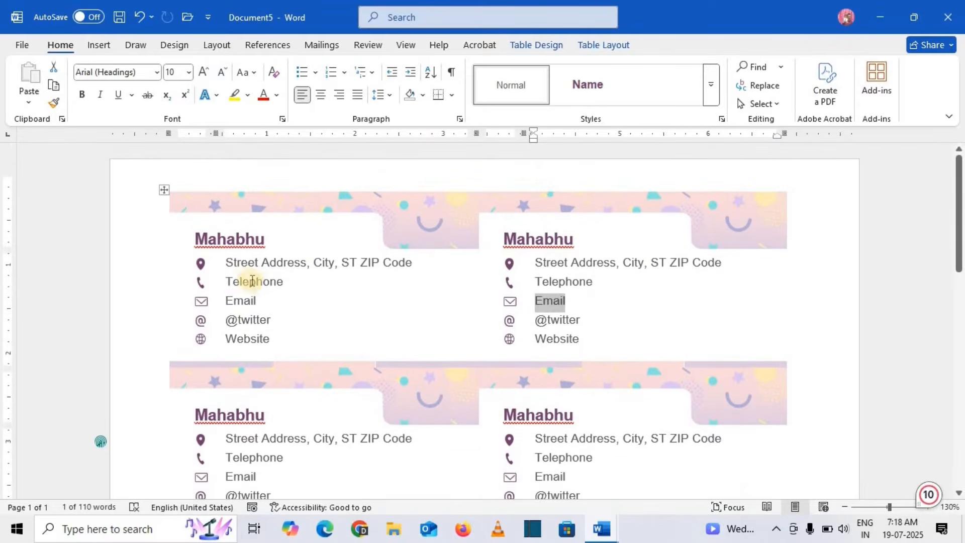
Replace the address line with Bhubaneswar so all cards update.
{"action": "triple_click", "coordinate": [226, 262]}
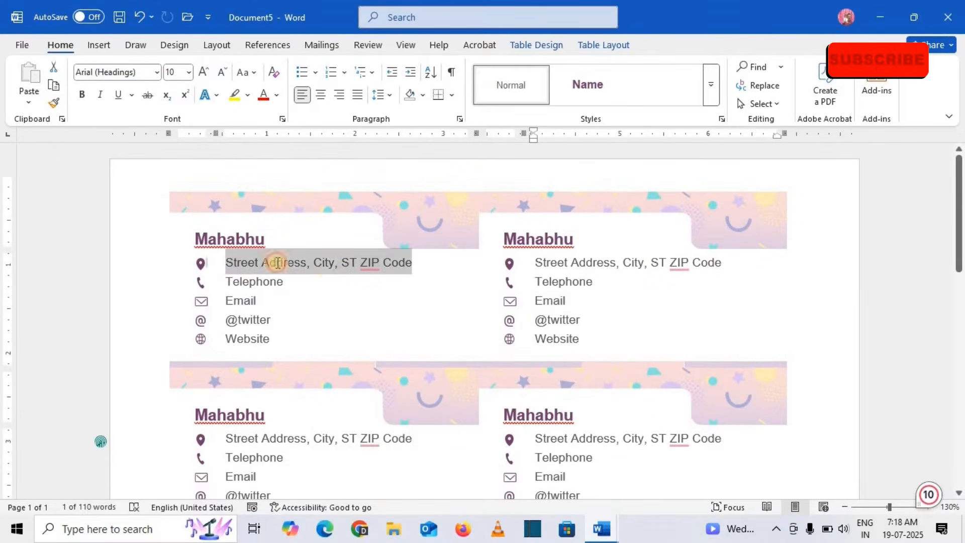
{"action": "type", "text": "Bhu"}
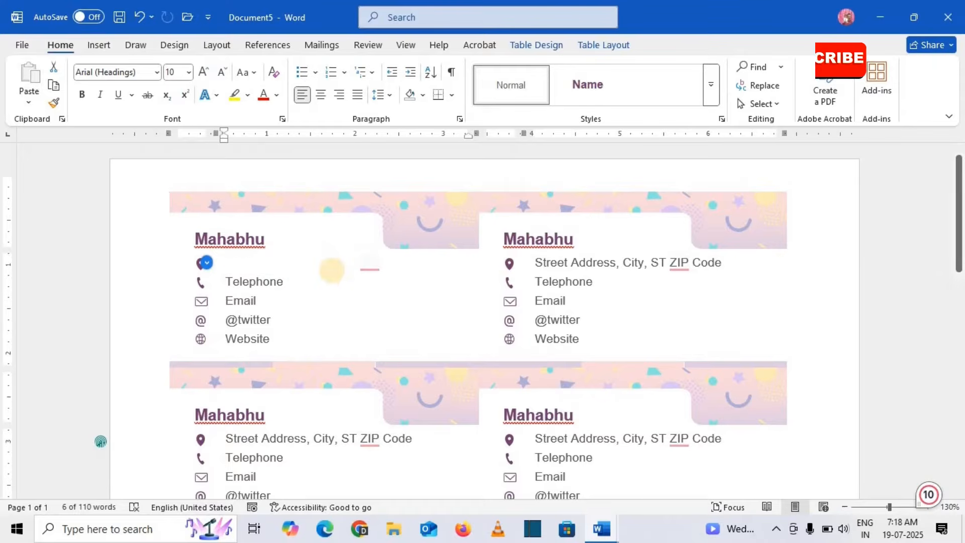
{"action": "type", "text": "baneswar"}
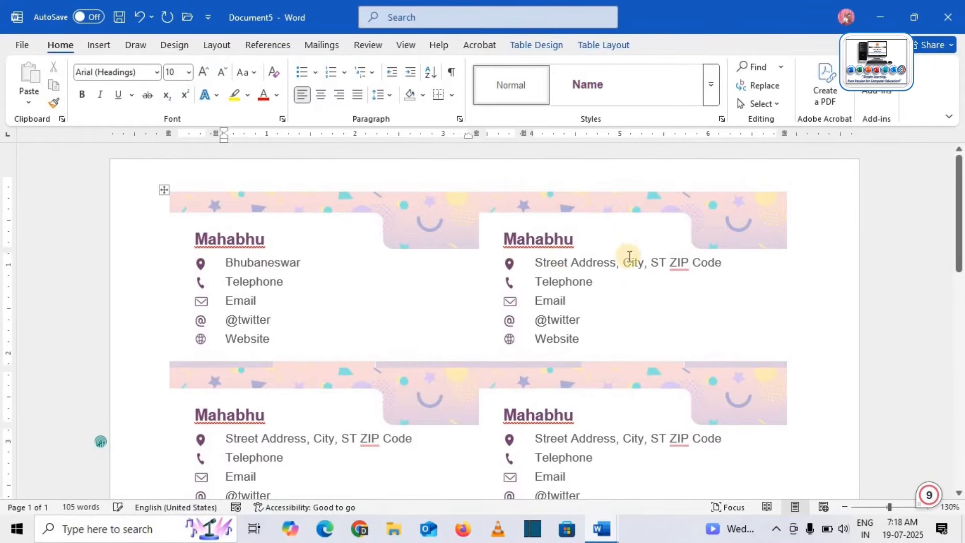
{"action": "left_click", "coordinate": [648, 302]}
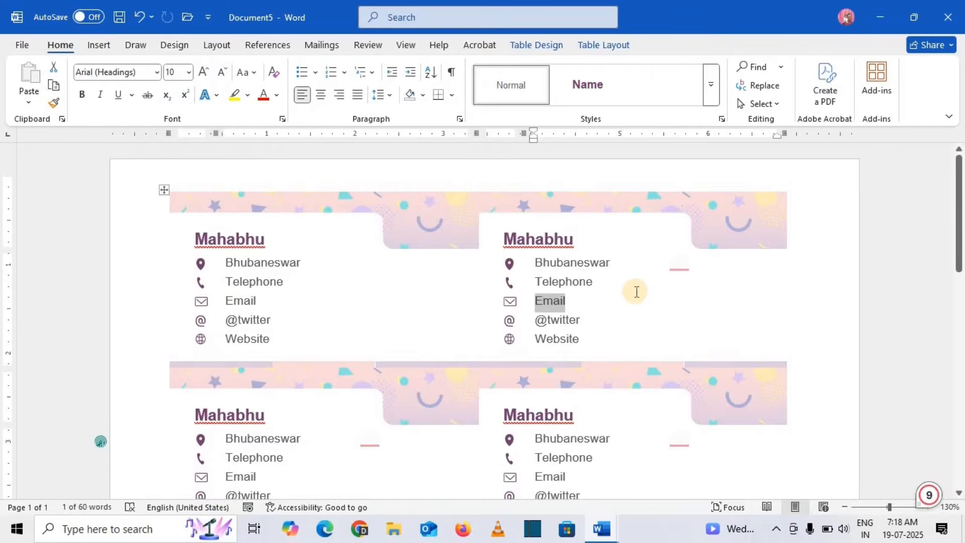
{"action": "scroll", "coordinate": [638, 297], "scroll_direction": "down", "scroll_amount": 3}
{"action": "scroll", "coordinate": [638, 292], "scroll_direction": "down", "scroll_amount": 1}
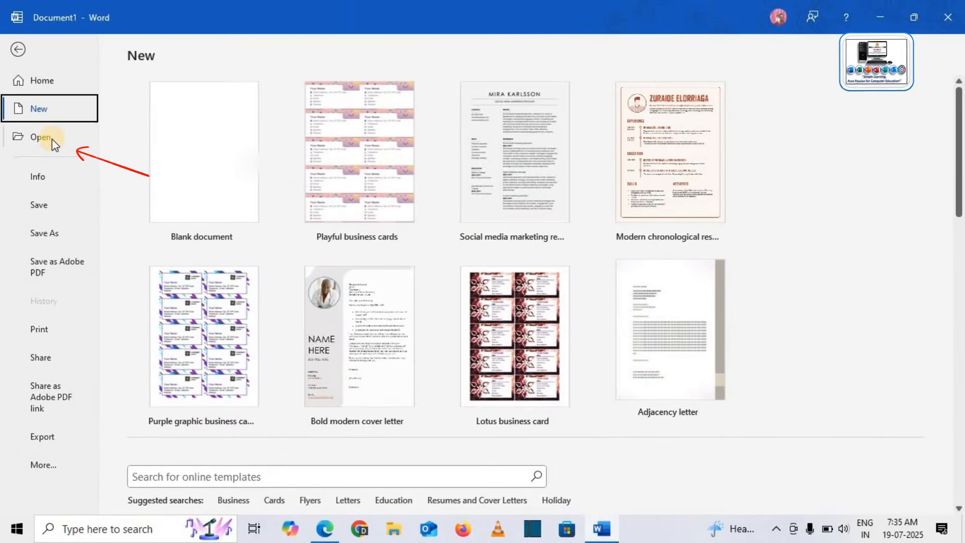
Go to the Open page and browse the OneDrive - Personal folders.
{"action": "left_click", "coordinate": [53, 139]}
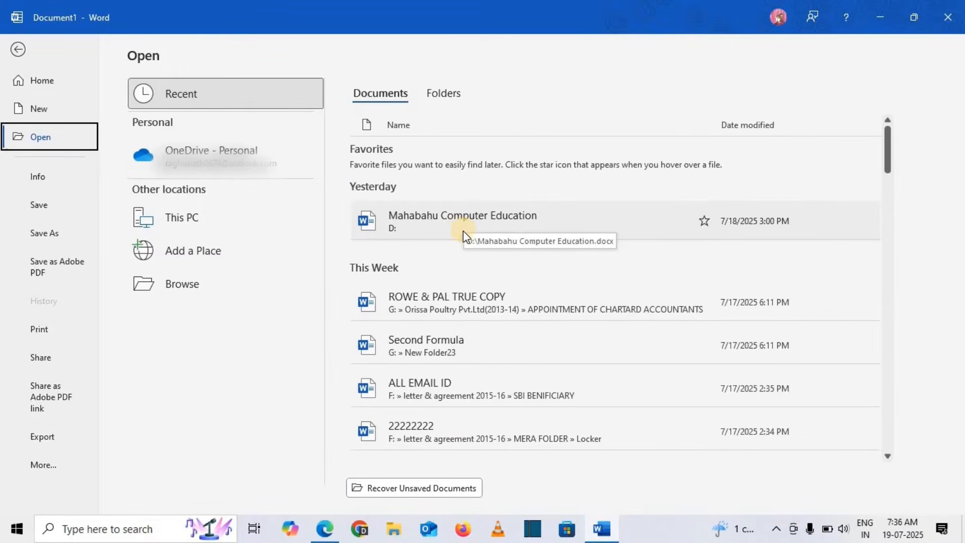
{"action": "left_click", "coordinate": [226, 158]}
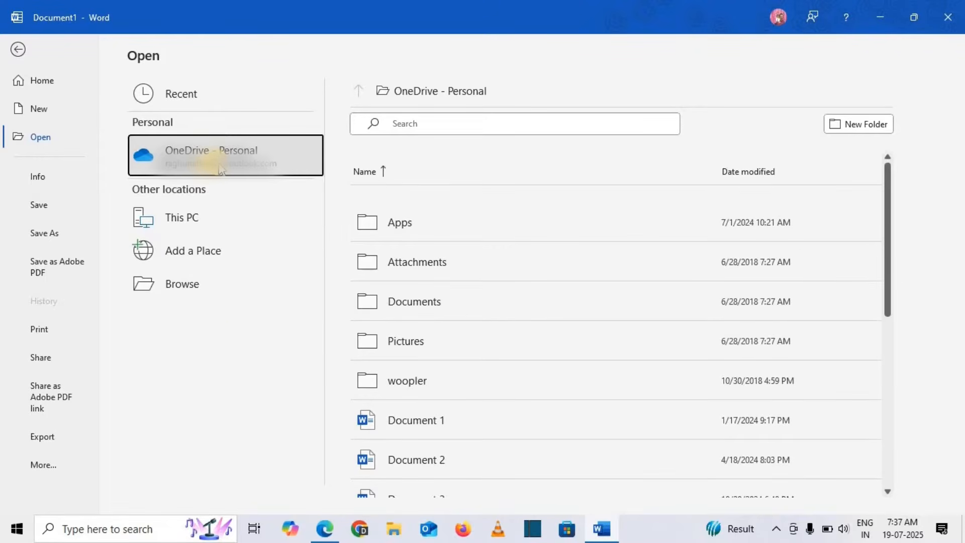
Browse Local Disk (D:) from This PC, close the dialog, then view Add a Place options.
{"action": "left_click", "coordinate": [200, 216]}
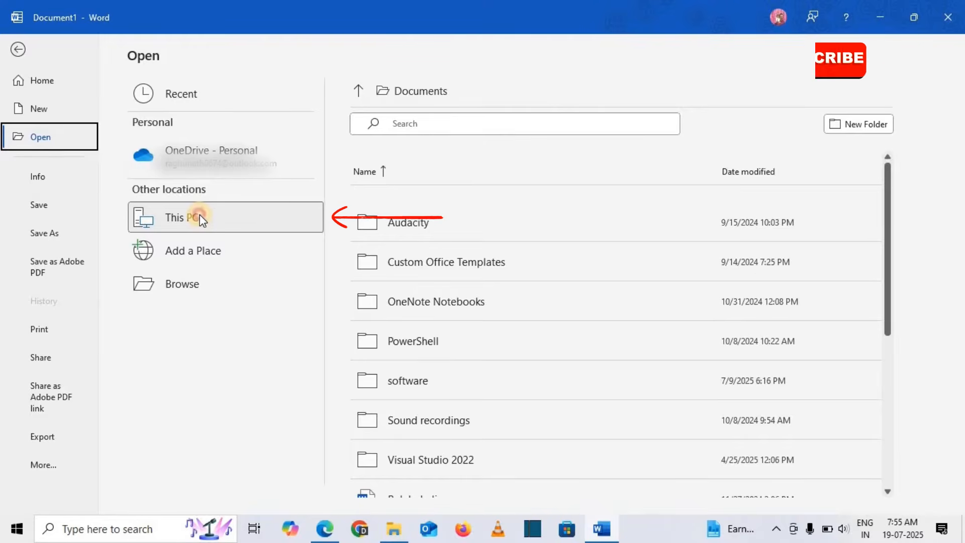
{"action": "left_click", "coordinate": [200, 216]}
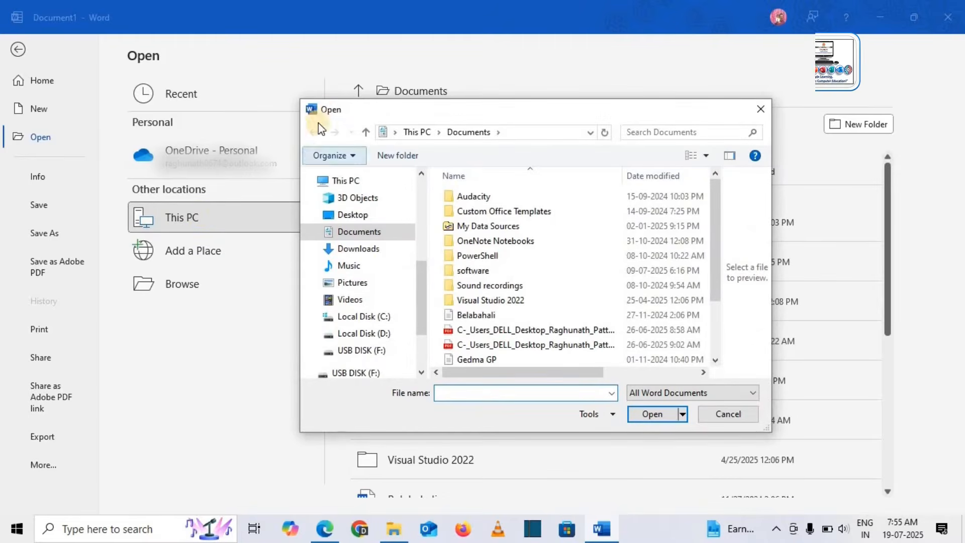
{"action": "left_click", "coordinate": [369, 334]}
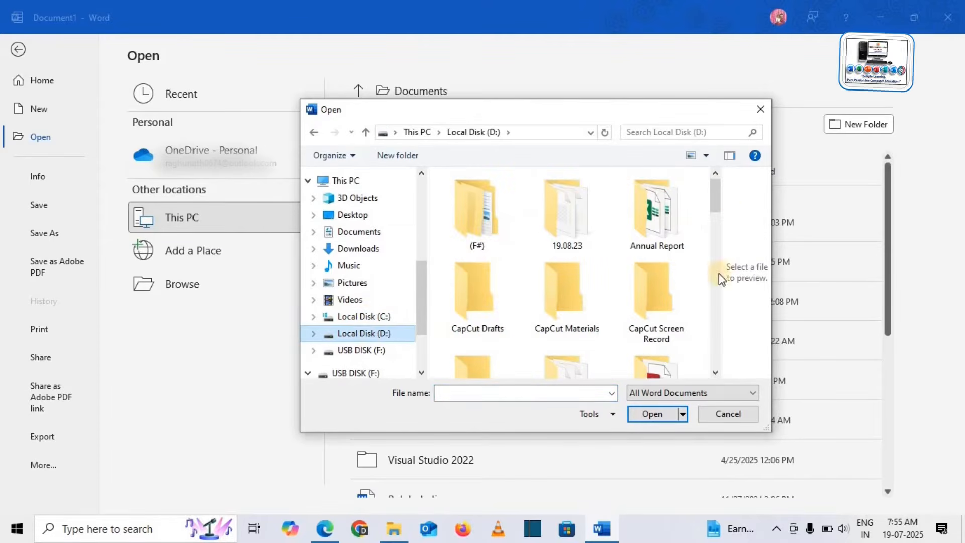
{"action": "left_click", "coordinate": [720, 234]}
{"action": "left_click_drag", "start_coordinate": [721, 234], "coordinate": [705, 322]}
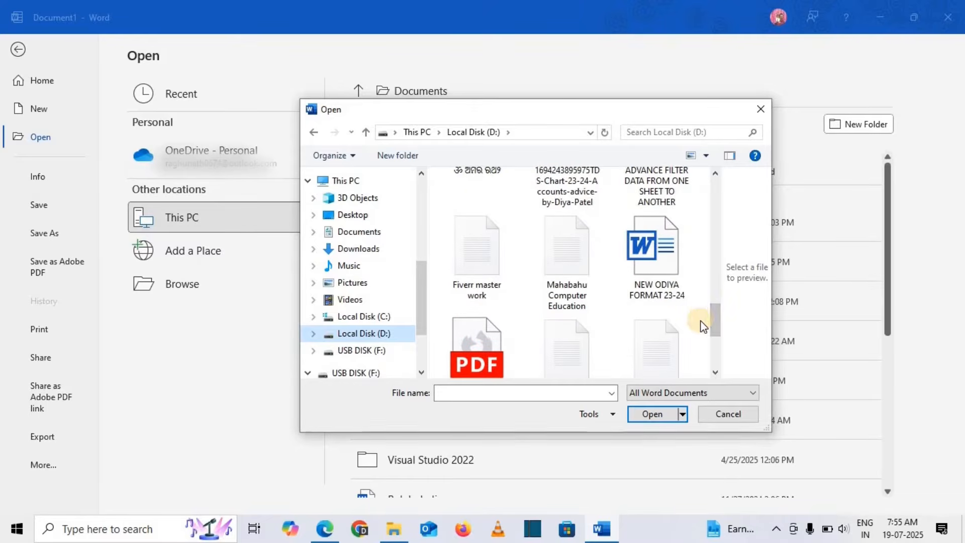
{"action": "left_click", "coordinate": [761, 114]}
{"action": "left_click", "coordinate": [204, 255]}
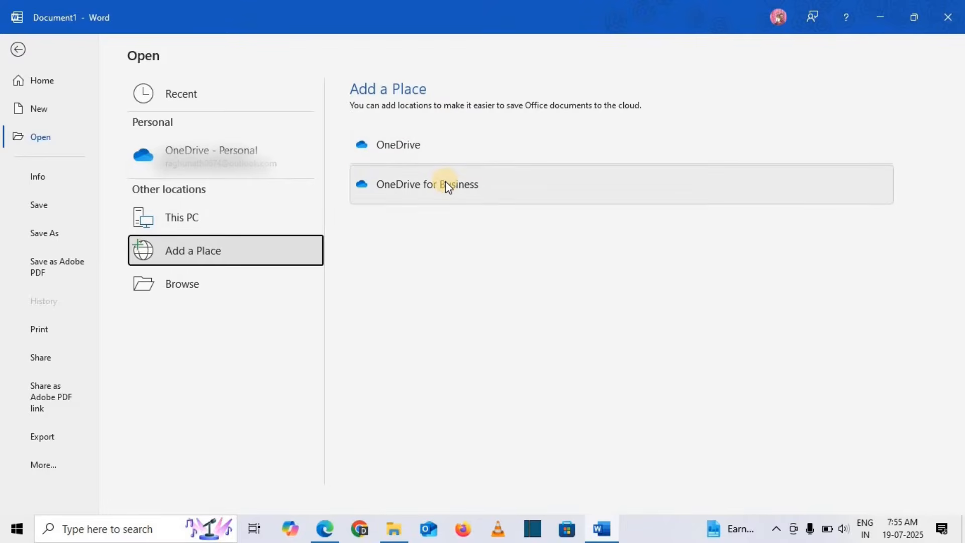
Try Browse, then return to the Open page's Recent documents list.
{"action": "left_click", "coordinate": [176, 287]}
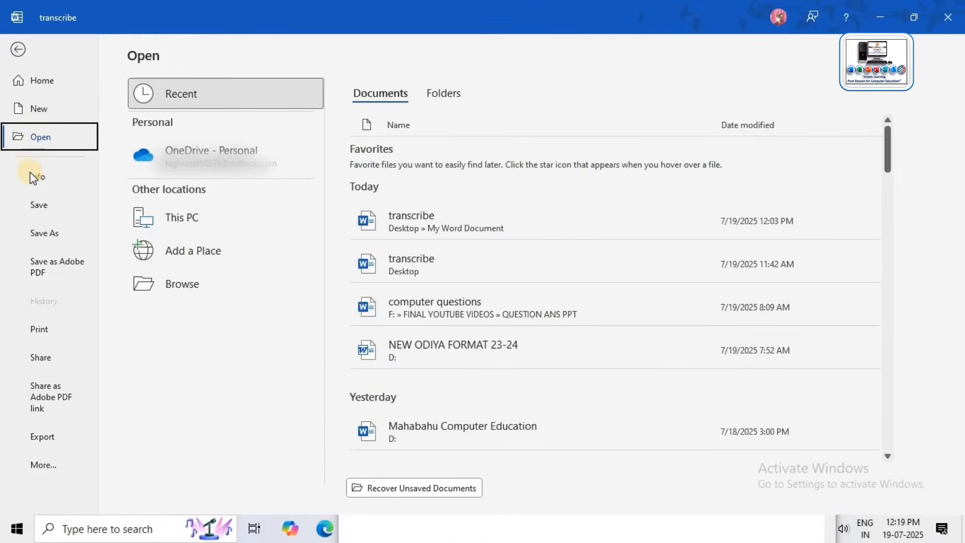
Show the Info page for transcribe: 4 pages, 1615 words, 29.4KB.
{"action": "left_click", "coordinate": [33, 177]}
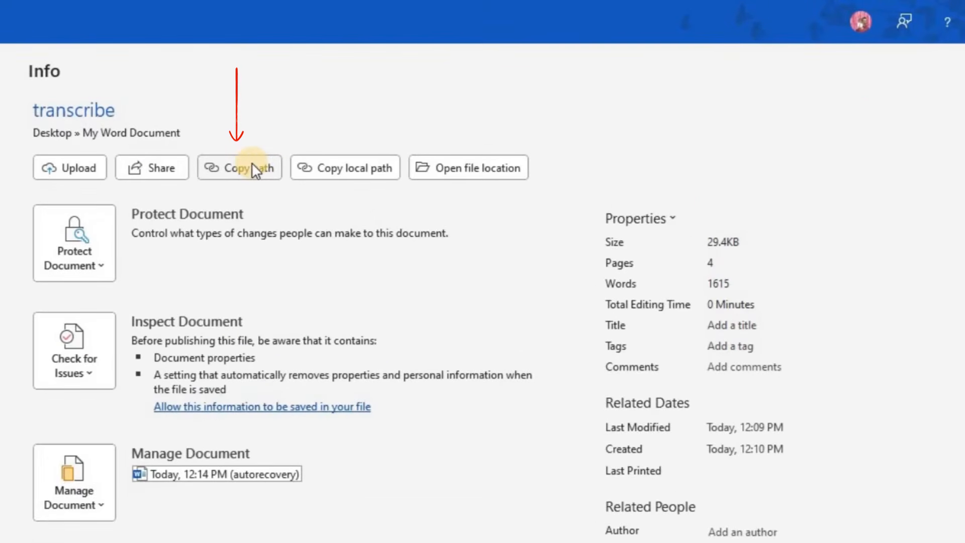
Copy the transcribe document's path and paste it into Notepad.
{"action": "left_click", "coordinate": [252, 165]}
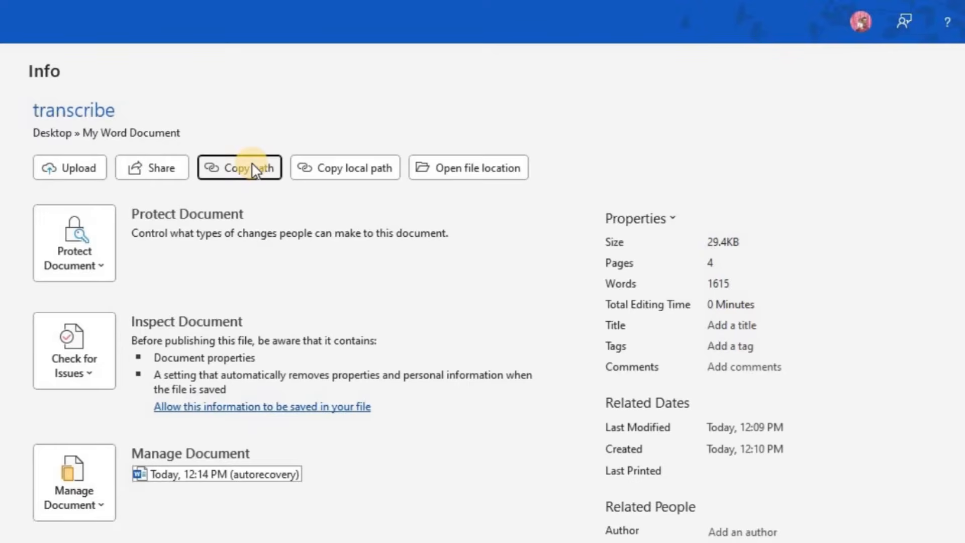
{"action": "key", "text": "alt+Tab"}
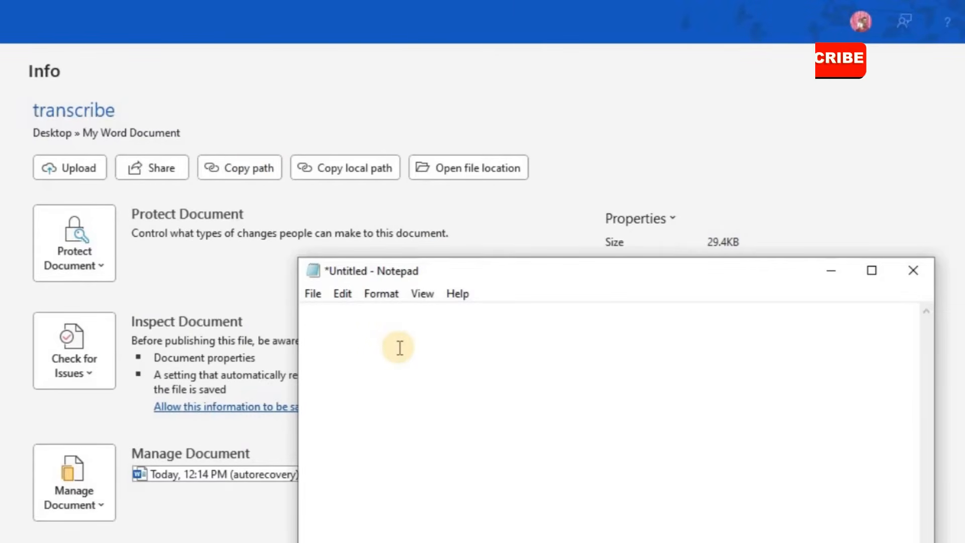
{"action": "key", "text": "ctrl+v"}
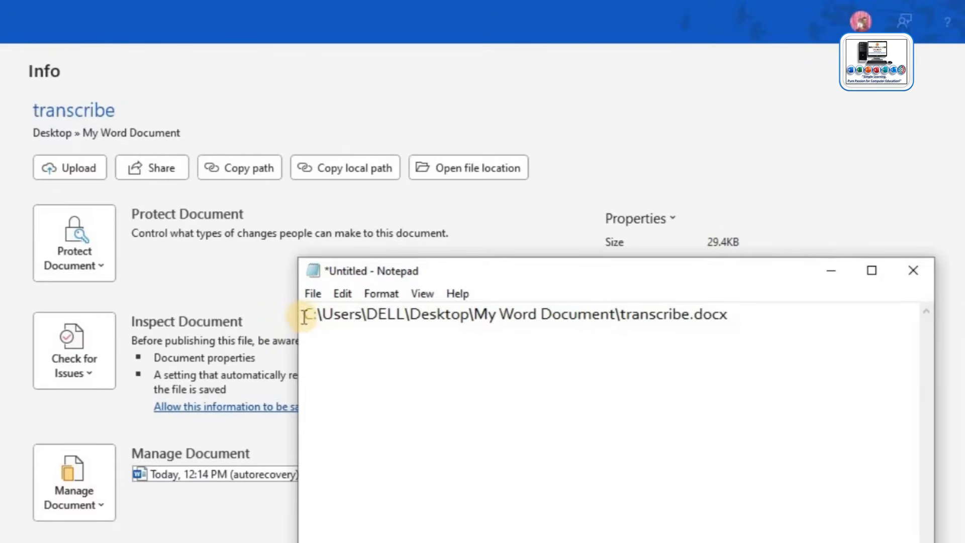
Highlight the drive, Desktop folder and file name parts of the path, then start a new line.
{"action": "left_click_drag", "start_coordinate": [304, 314], "coordinate": [401, 337]}
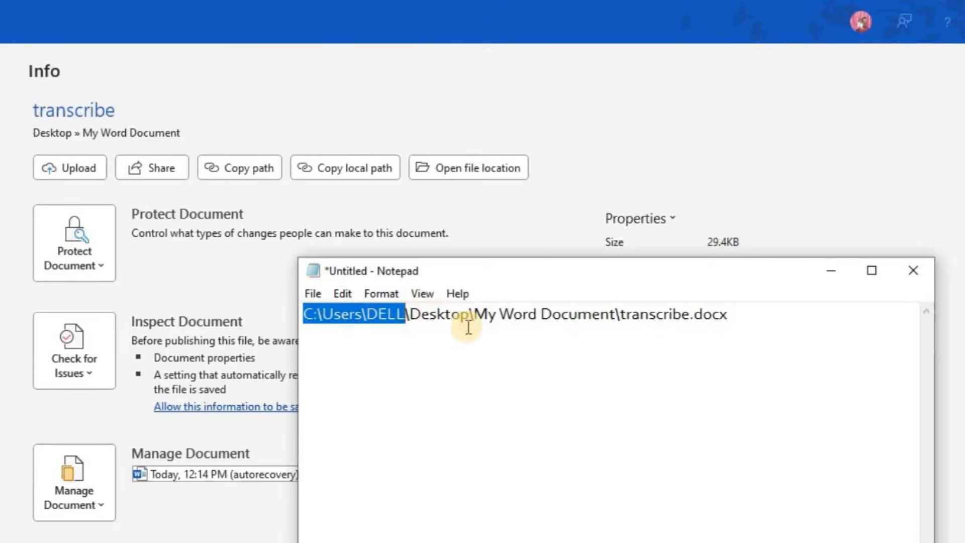
{"action": "left_click", "coordinate": [410, 315]}
{"action": "left_click_drag", "start_coordinate": [409, 316], "coordinate": [471, 317]}
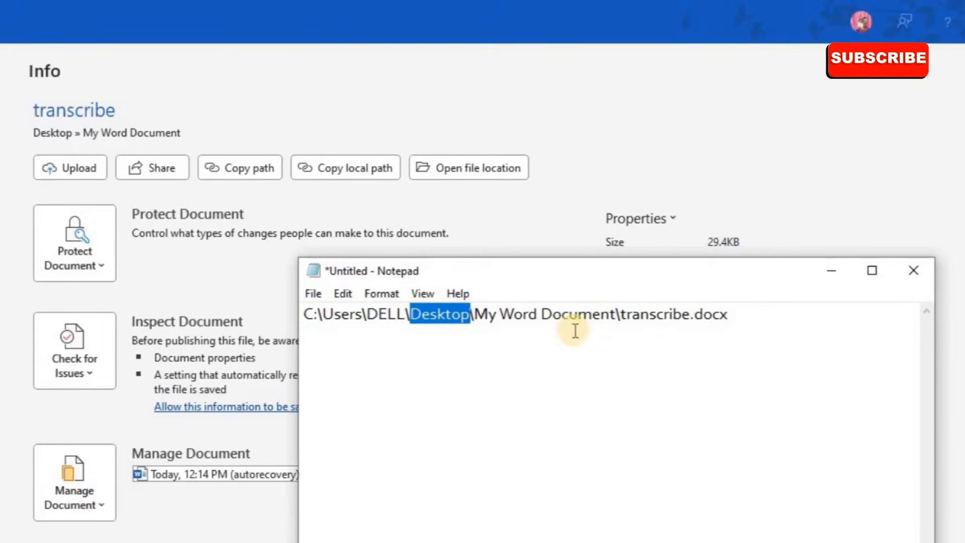
{"action": "left_click", "coordinate": [622, 316]}
{"action": "left_click_drag", "start_coordinate": [621, 316], "coordinate": [726, 317]}
{"action": "left_click", "coordinate": [576, 414]}
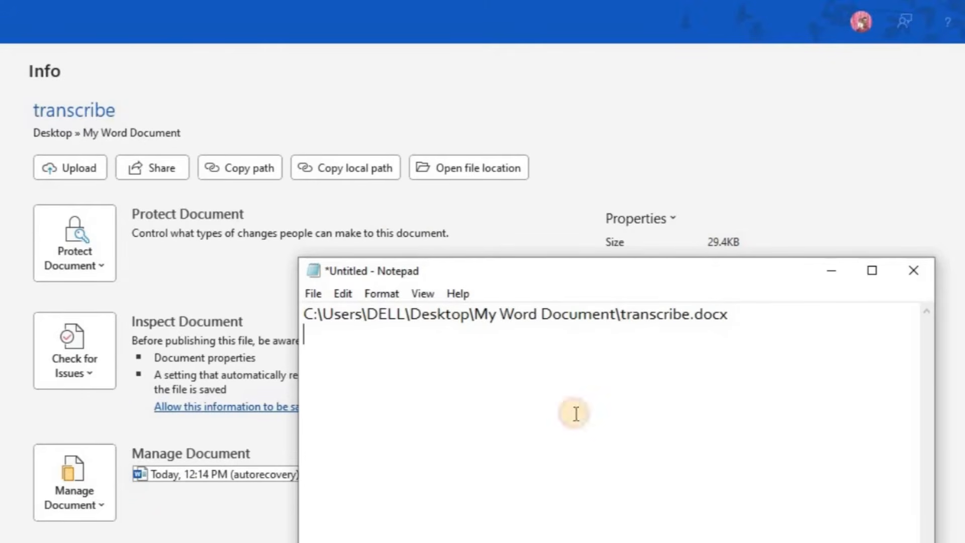
Paste transcribe.docx's local path onto Notepad's second line, then return to Word's Info page.
{"action": "left_click", "coordinate": [349, 171]}
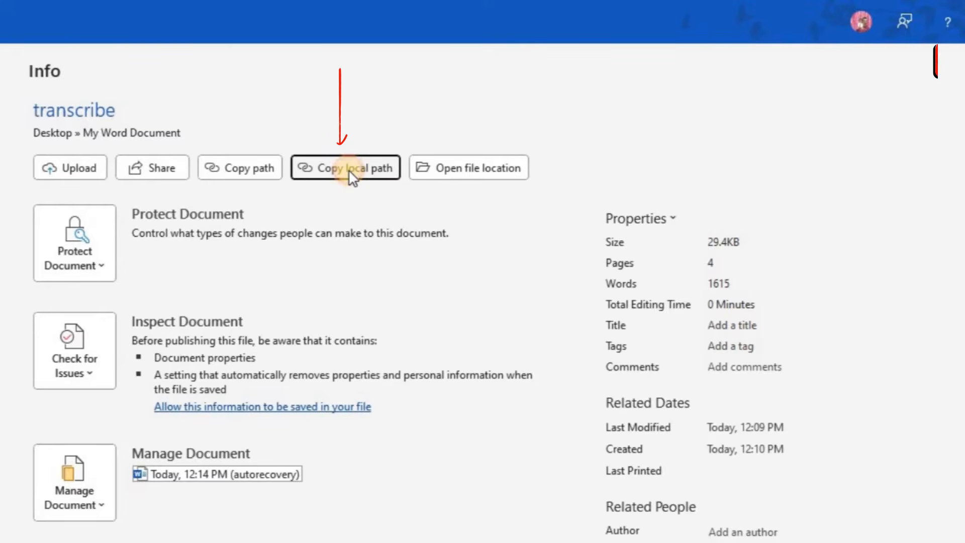
{"action": "key", "text": "alt+Tab"}
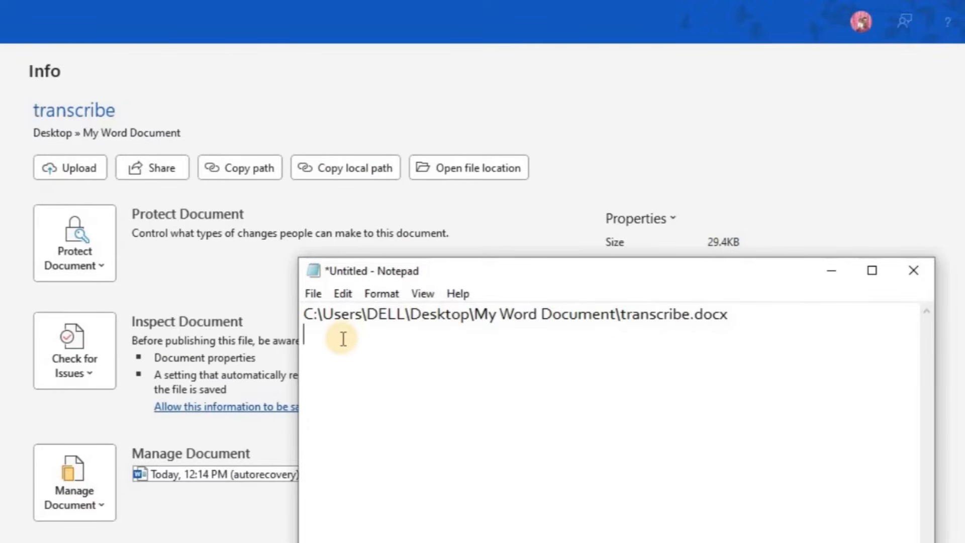
{"action": "type", "text": "C:\\Users\\DELL\\Desktop\\My Word Document\\transcribe.docx"}
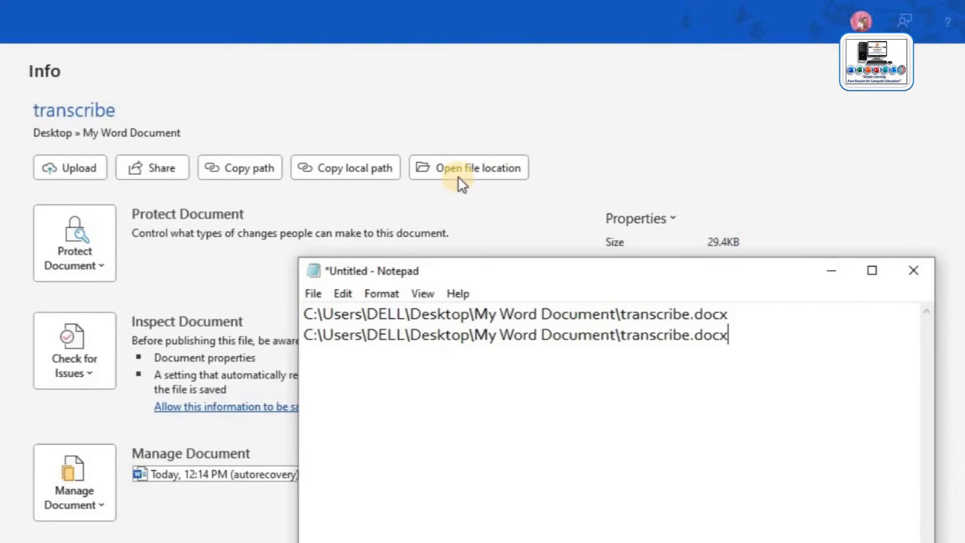
{"action": "left_click", "coordinate": [536, 194]}
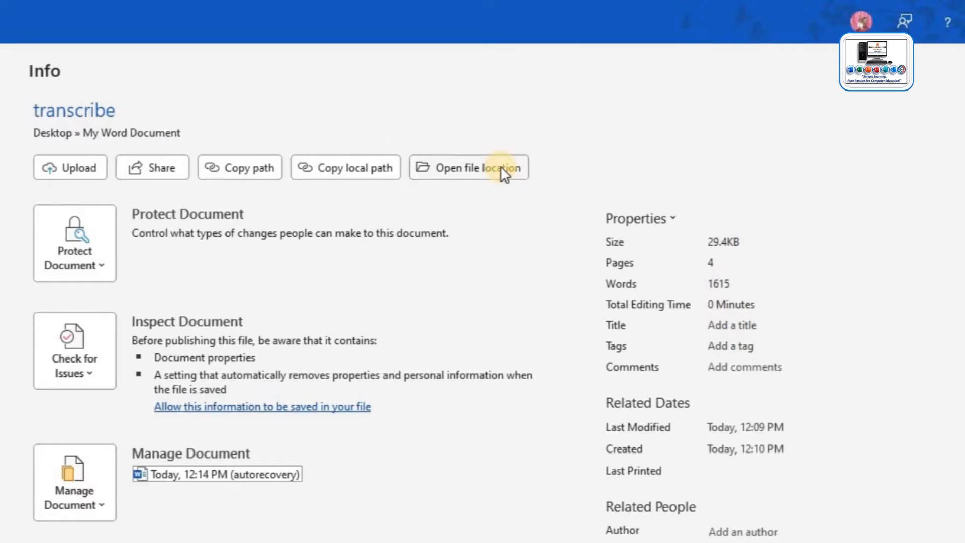
Open the My Word Document folder holding transcribe in File Explorer, then minimize it.
{"action": "left_click", "coordinate": [500, 166]}
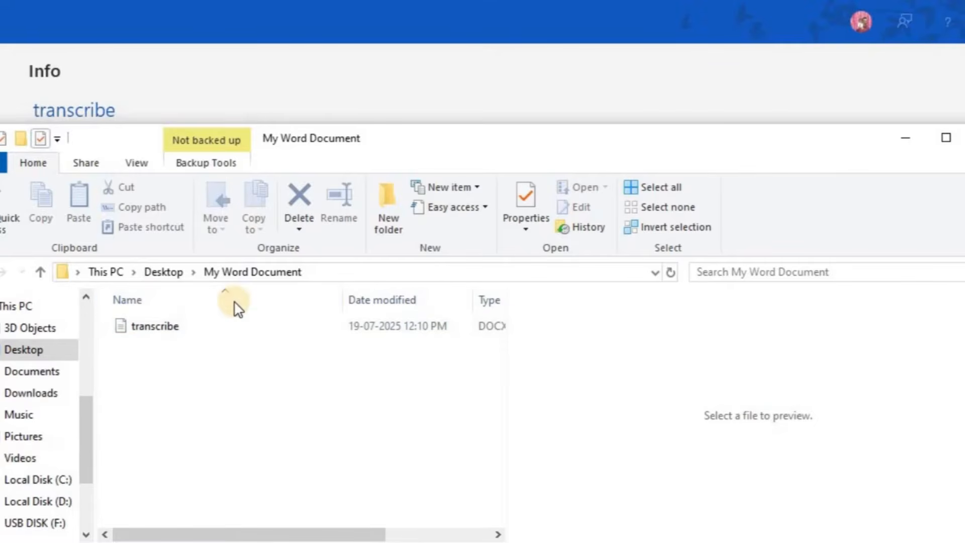
{"action": "left_click", "coordinate": [905, 138]}
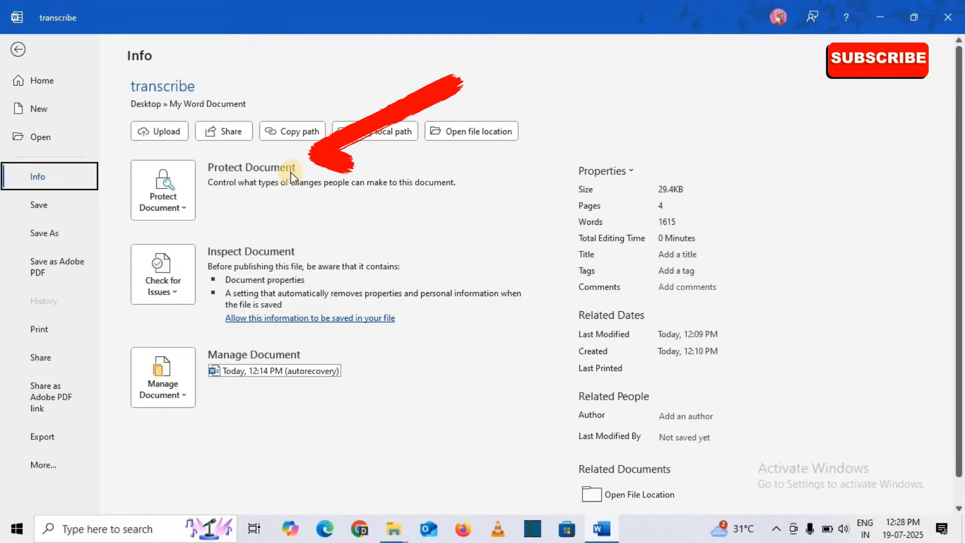
Turn on Always Open Read-Only under Protect Document and return to the document.
{"action": "left_click", "coordinate": [185, 208]}
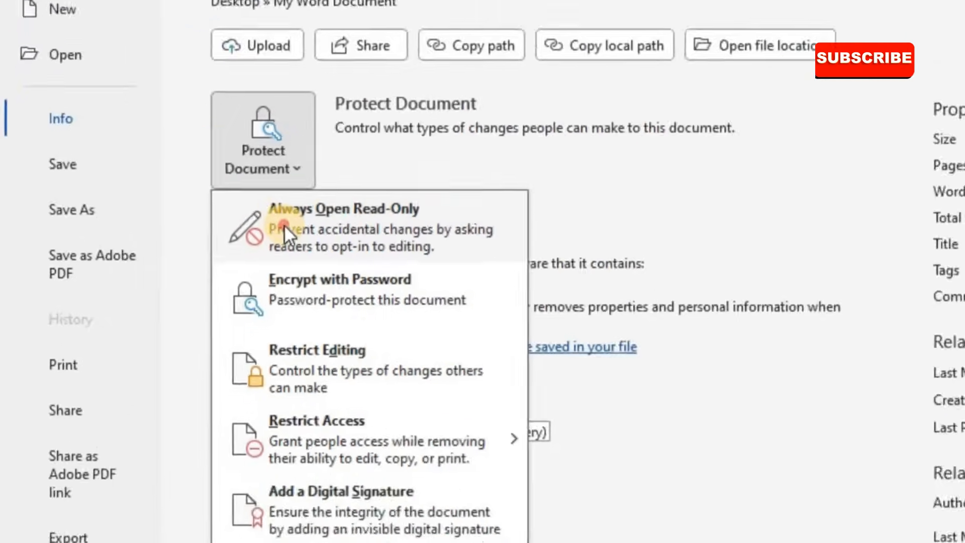
{"action": "left_click", "coordinate": [393, 210]}
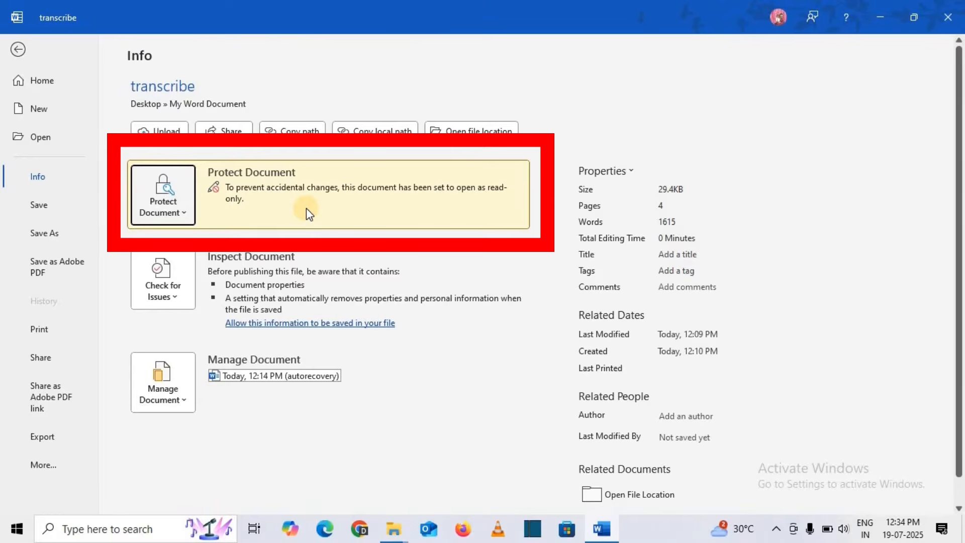
{"action": "left_click", "coordinate": [20, 50]}
Save transcribe, close Word, and reopen transcribe from the My Word Document folder.
{"action": "left_click", "coordinate": [119, 18]}
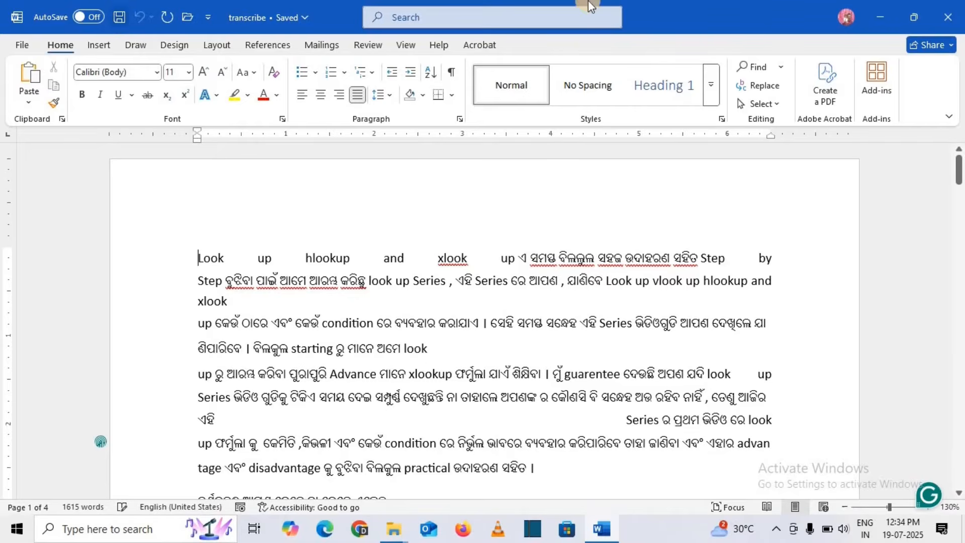
{"action": "left_click", "coordinate": [956, 17]}
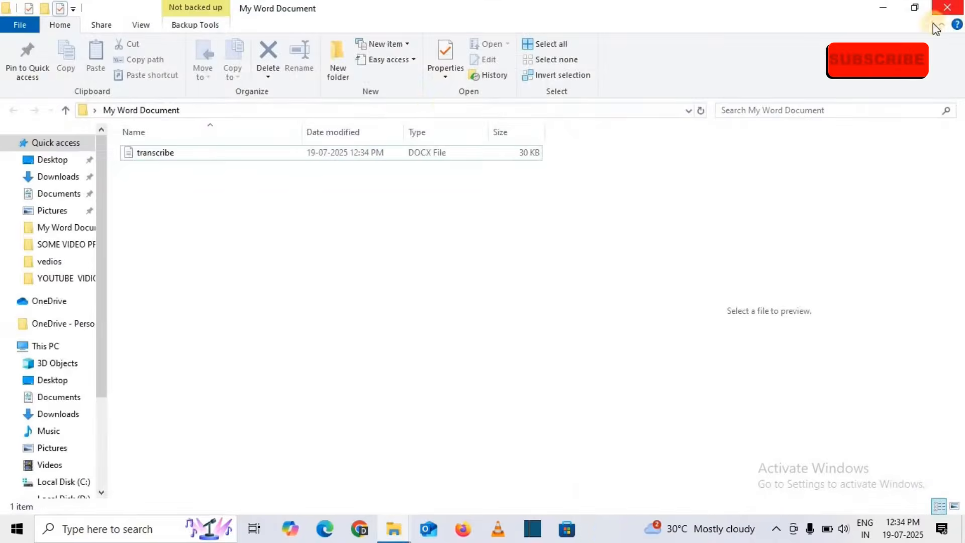
{"action": "left_click", "coordinate": [163, 155]}
{"action": "double_click", "coordinate": [91, 104]}
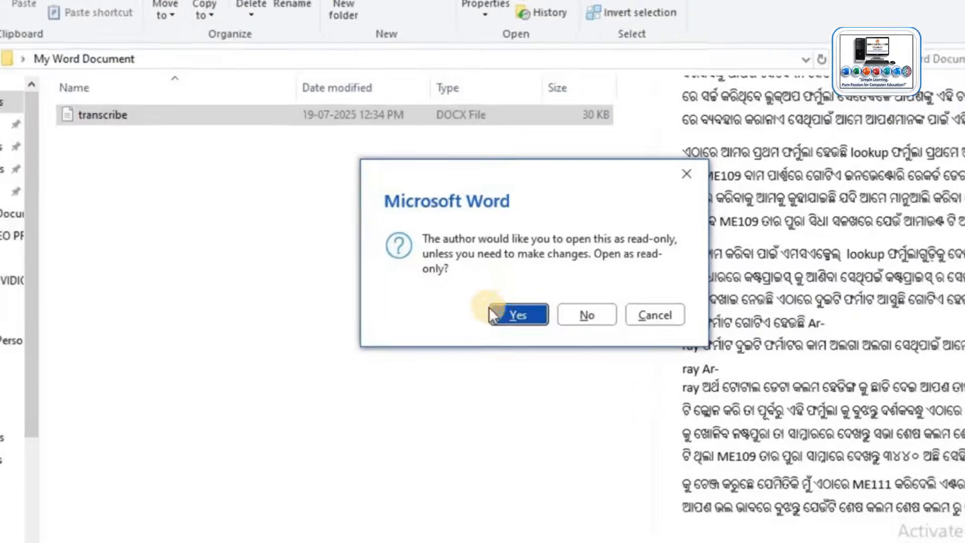
Open transcribe read-only in a maximized window and delete 'hlookup' from the first line.
{"action": "left_click", "coordinate": [528, 322]}
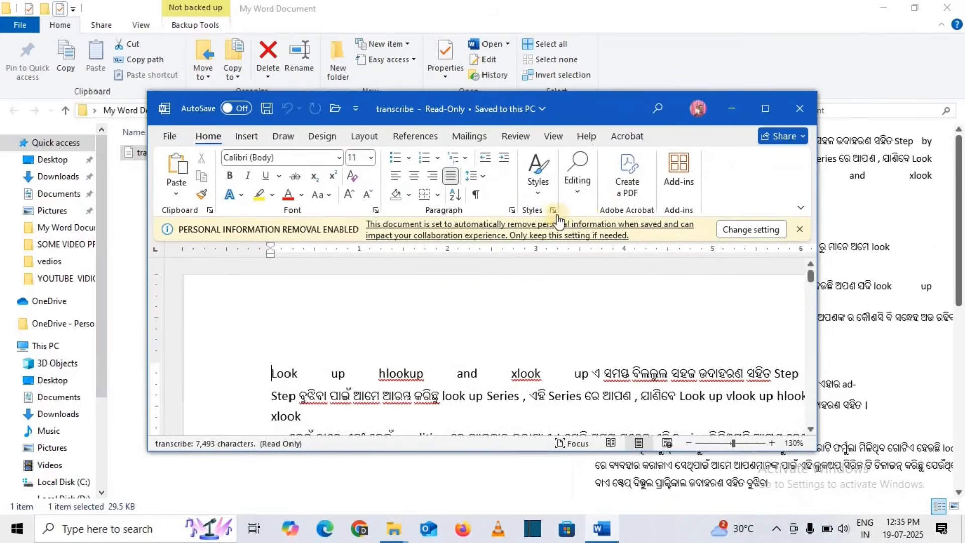
{"action": "left_click", "coordinate": [765, 108]}
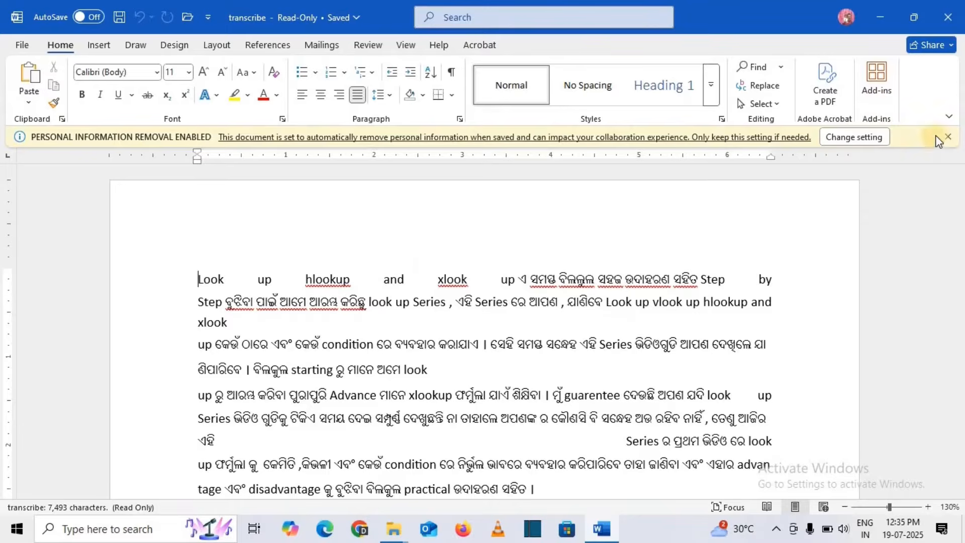
{"action": "left_click", "coordinate": [948, 137]}
{"action": "left_click_drag", "start_coordinate": [305, 259], "coordinate": [352, 259]}
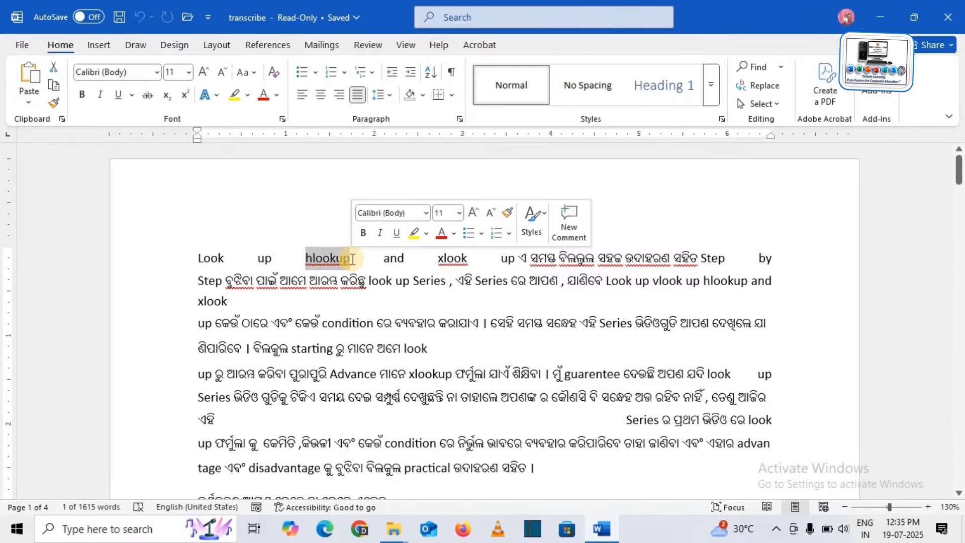
{"action": "key", "text": "Delete"}
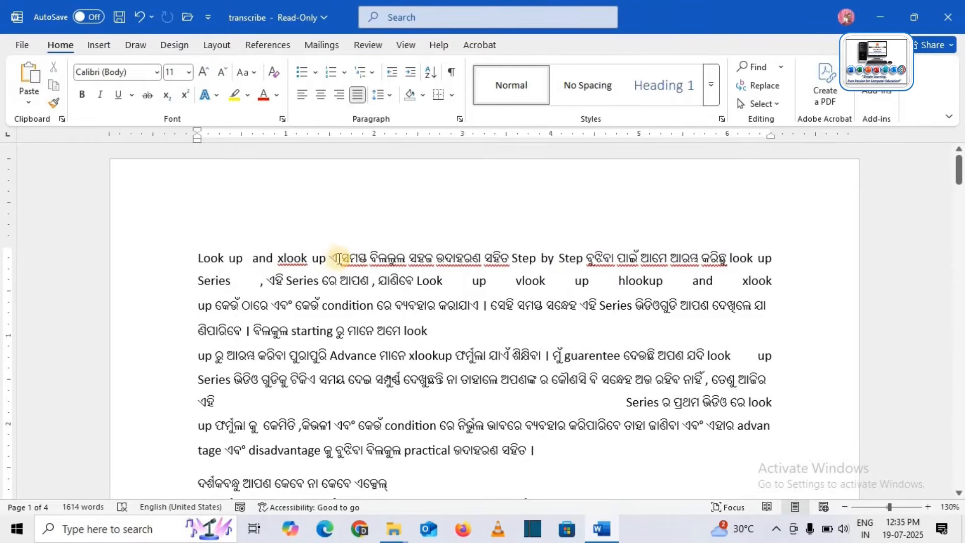
Try saving the edited read-only document, shifting the Save As dialog around before cancelling it.
{"action": "left_click", "coordinate": [119, 23]}
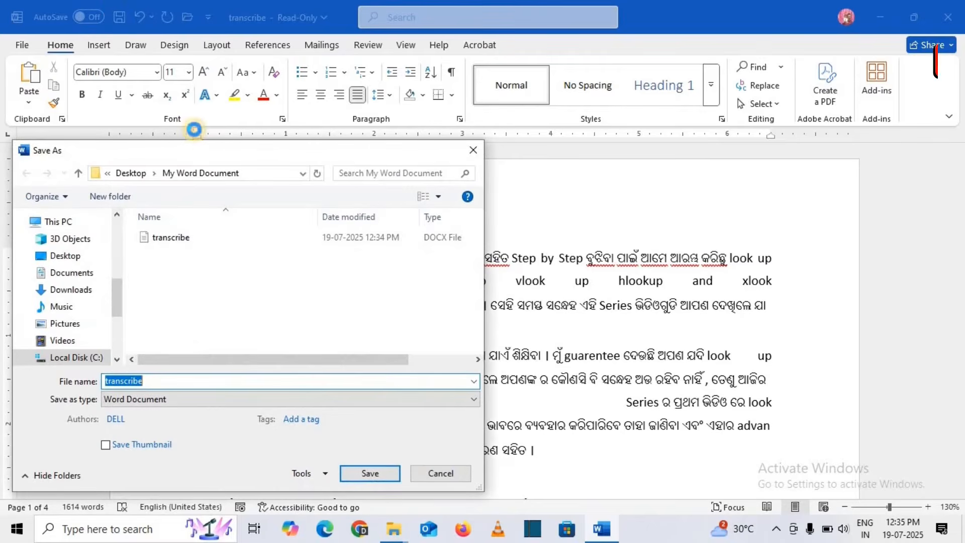
{"action": "left_click_drag", "start_coordinate": [277, 147], "coordinate": [384, 136]}
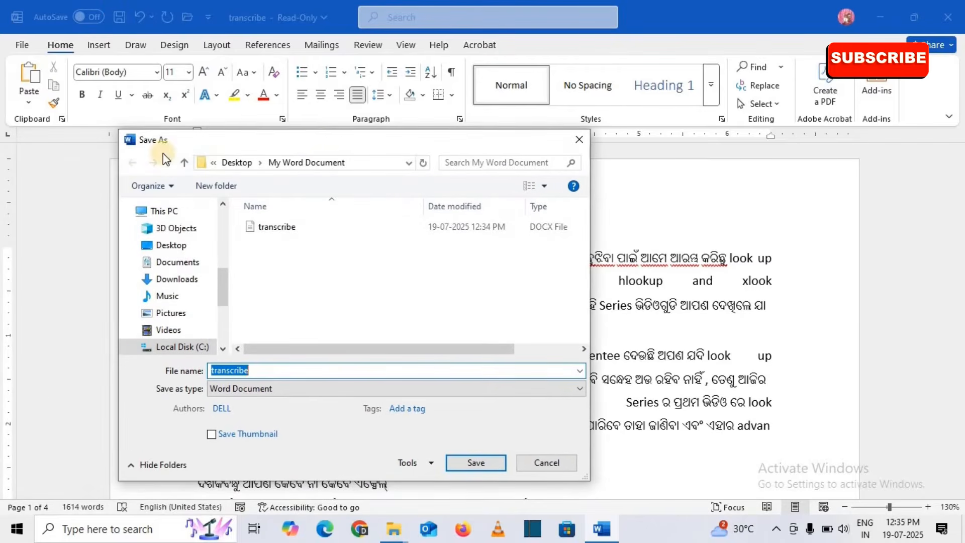
{"action": "left_click_drag", "start_coordinate": [314, 140], "coordinate": [258, 176]}
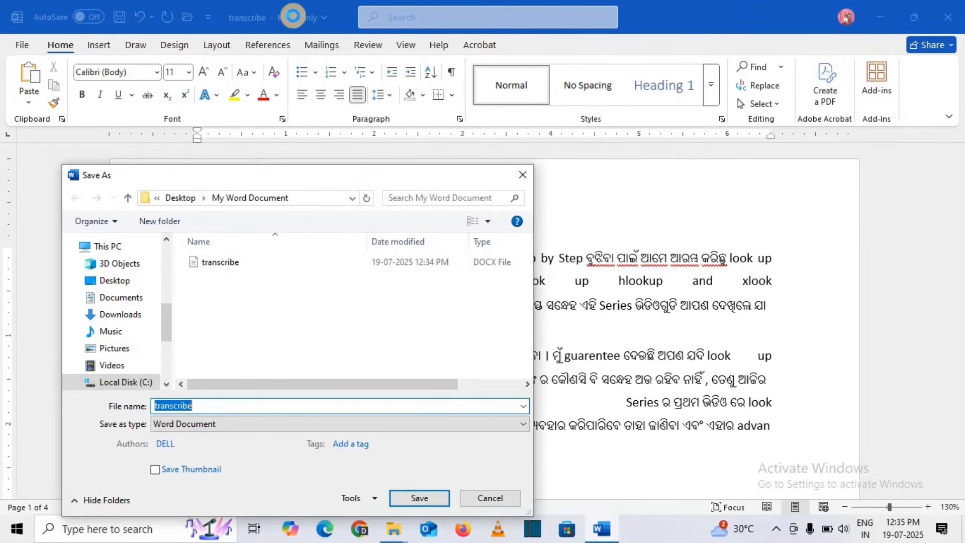
{"action": "key", "text": "Escape"}
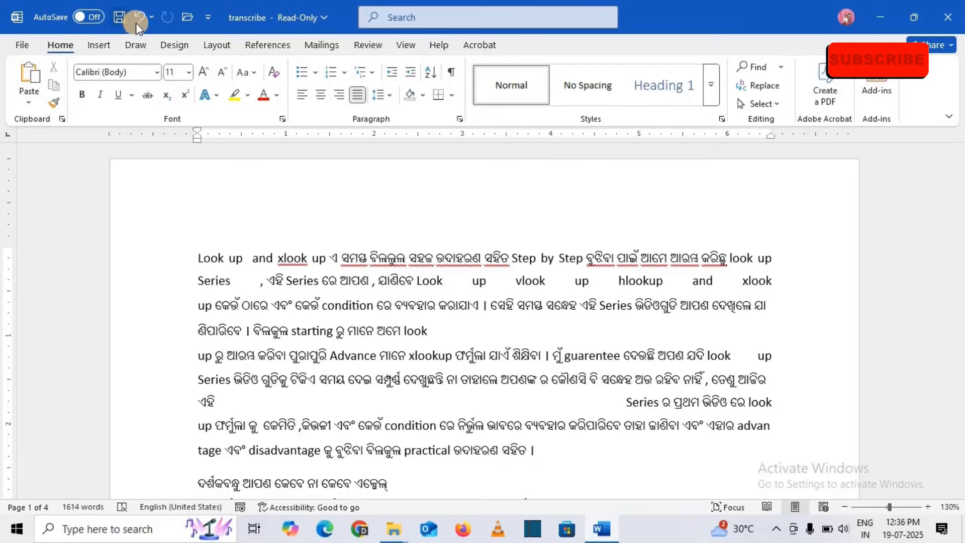
Retry saving twice, dismissing the Save As dialog each time, then close the document window.
{"action": "left_click", "coordinate": [120, 19]}
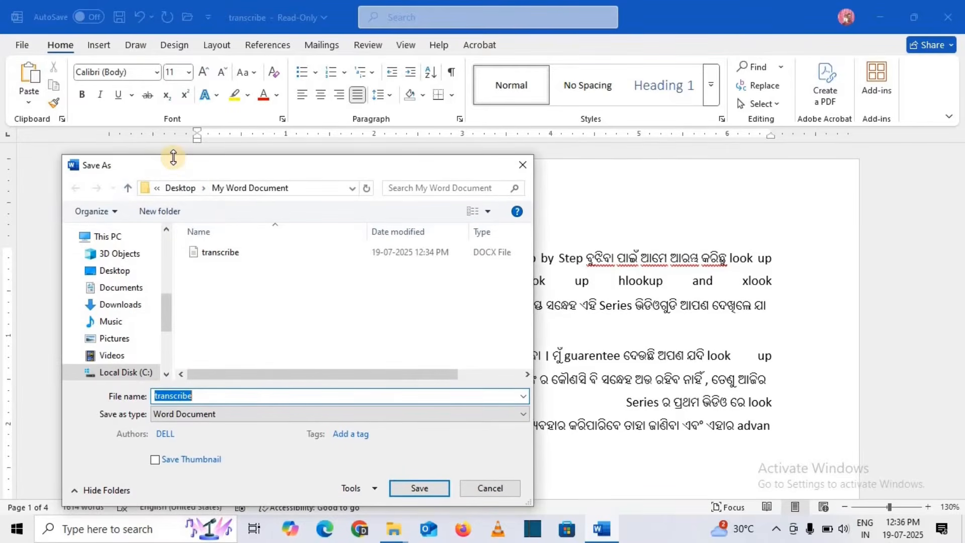
{"action": "left_click", "coordinate": [522, 166]}
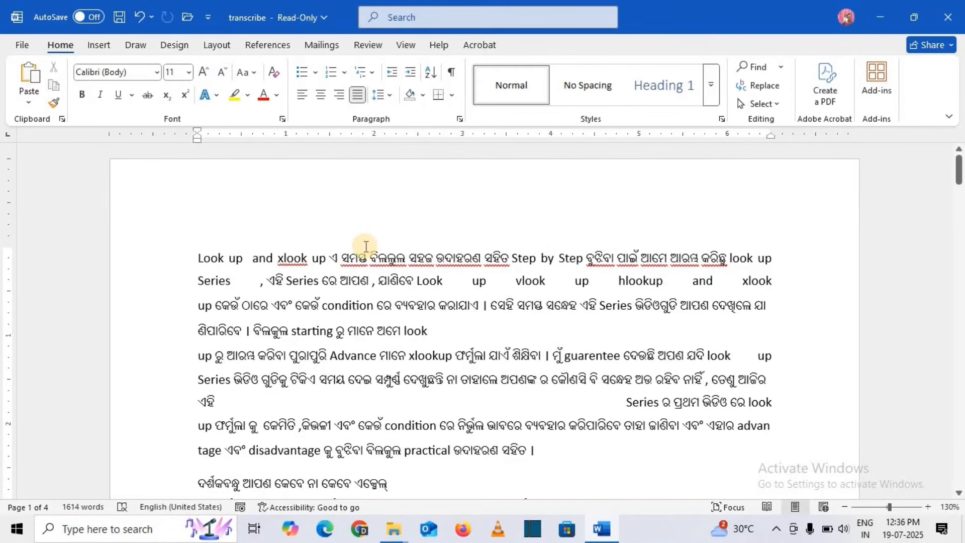
{"action": "left_click", "coordinate": [119, 19]}
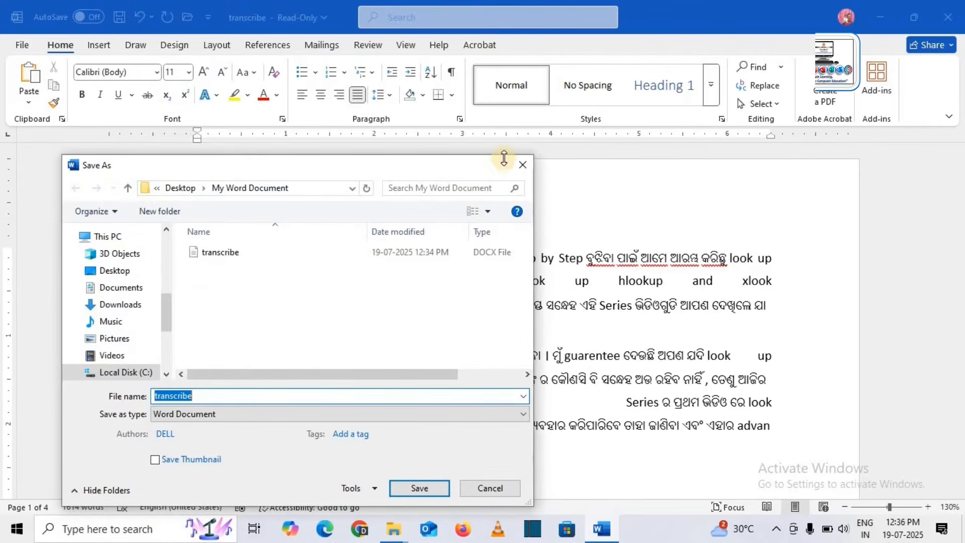
{"action": "left_click", "coordinate": [527, 166]}
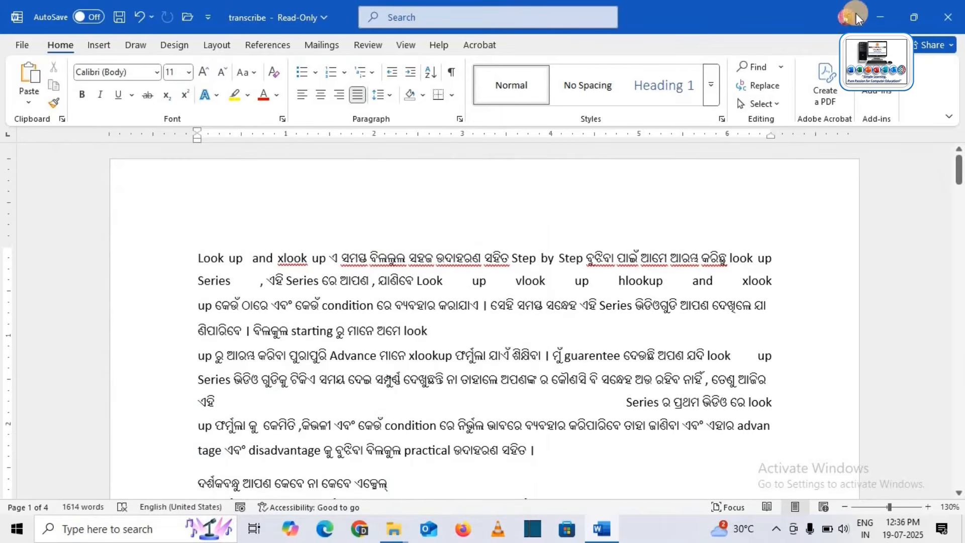
{"action": "left_click", "coordinate": [938, 20]}
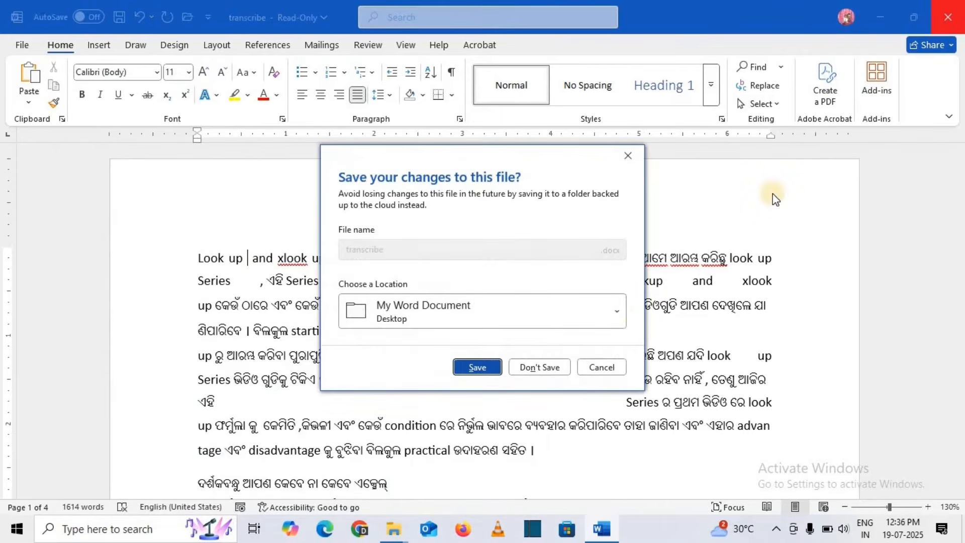
Discard the changes and reopen transcribe for editing rather than read-only.
{"action": "left_click", "coordinate": [553, 370]}
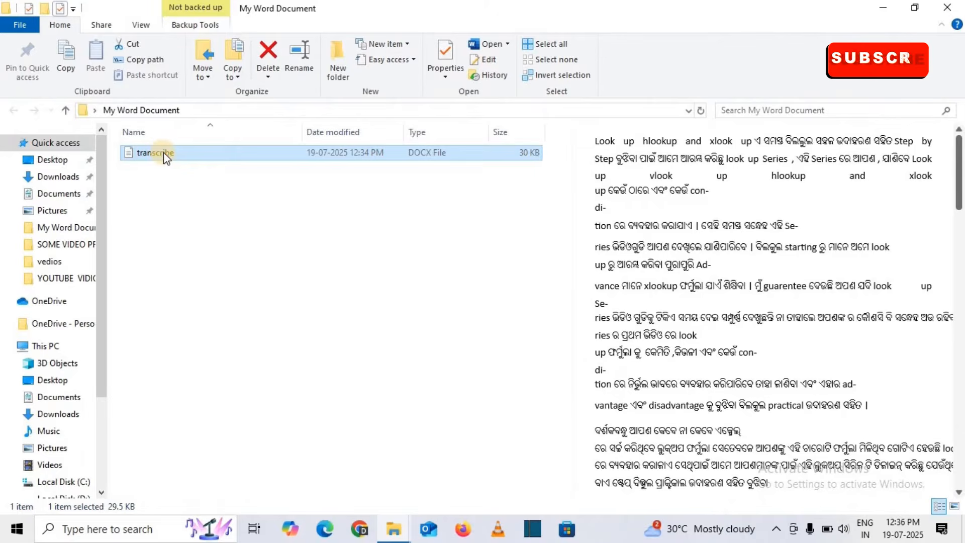
{"action": "double_click", "coordinate": [164, 152]}
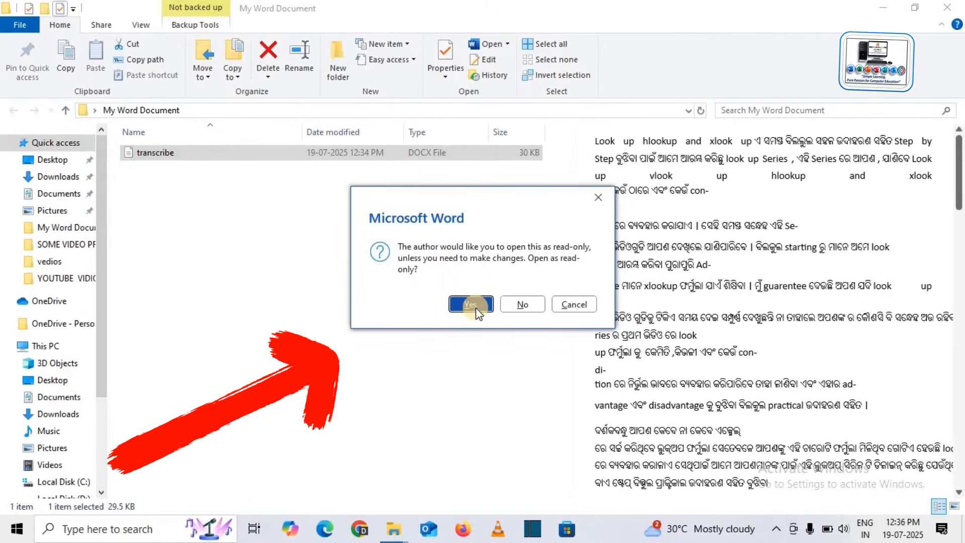
{"action": "left_click", "coordinate": [518, 305]}
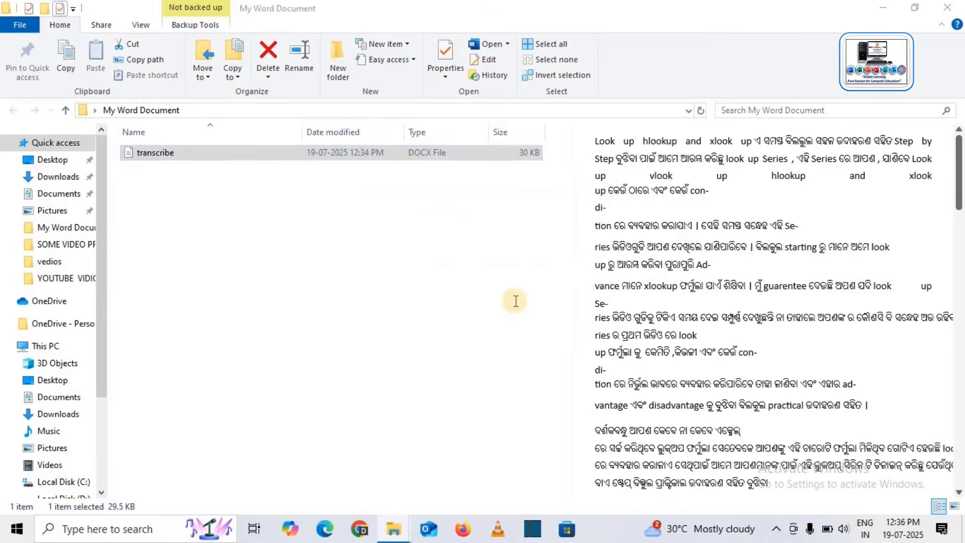
Maximize the window, dismiss the info notice, and delete 'hlookup' from the first line.
{"action": "left_click", "coordinate": [758, 110]}
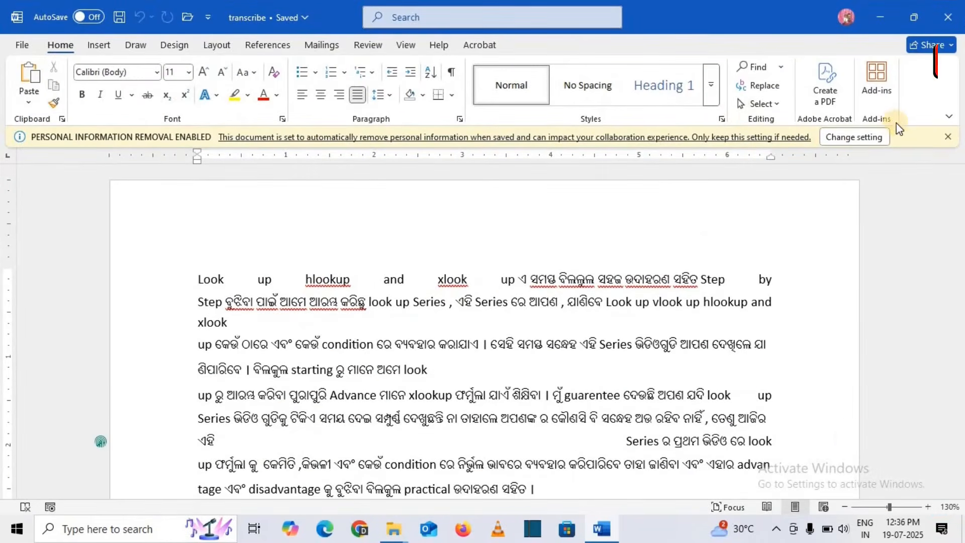
{"action": "left_click", "coordinate": [949, 137]}
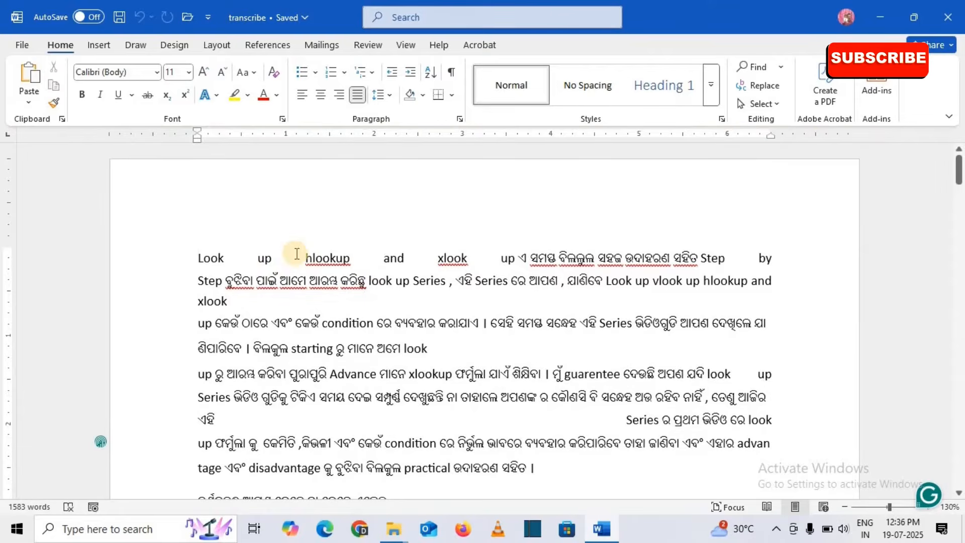
{"action": "left_click_drag", "start_coordinate": [306, 258], "coordinate": [351, 260]}
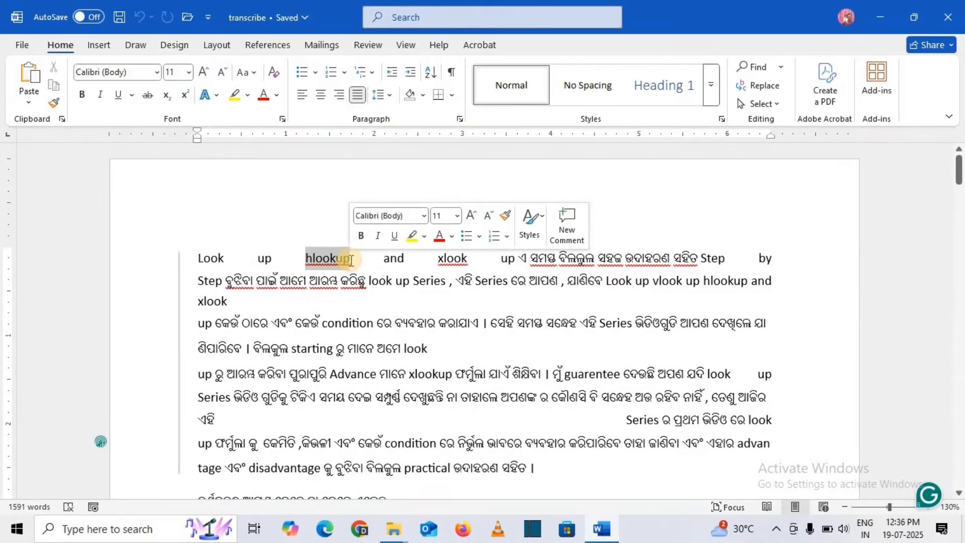
{"action": "key", "text": "Delete"}
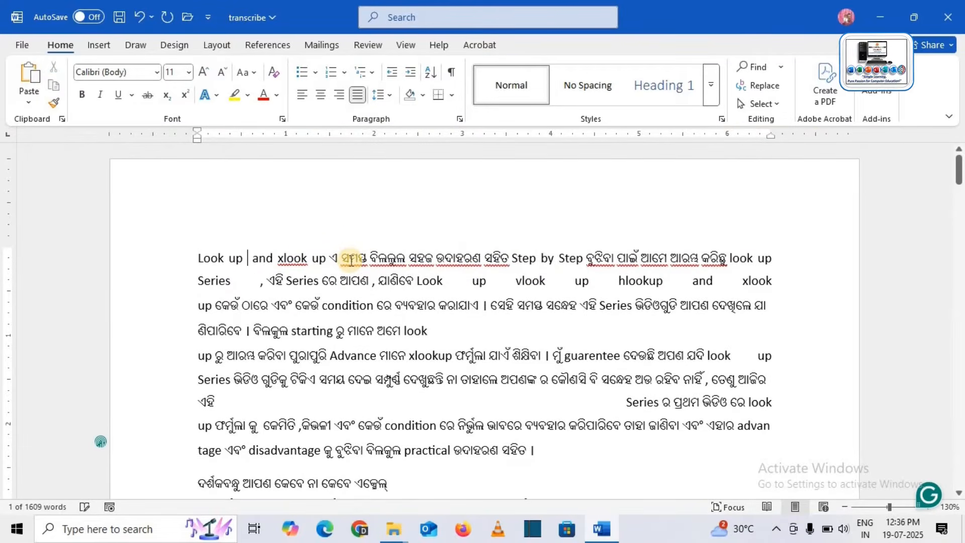
Save, untick Always Open Read-Only under Protect Document, and return to the document text.
{"action": "left_click", "coordinate": [118, 19]}
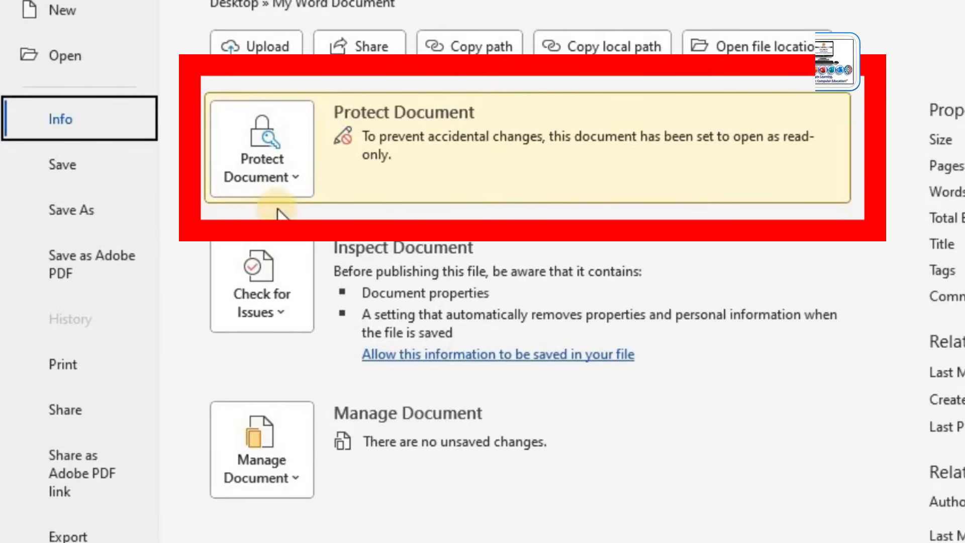
{"action": "left_click", "coordinate": [275, 190]}
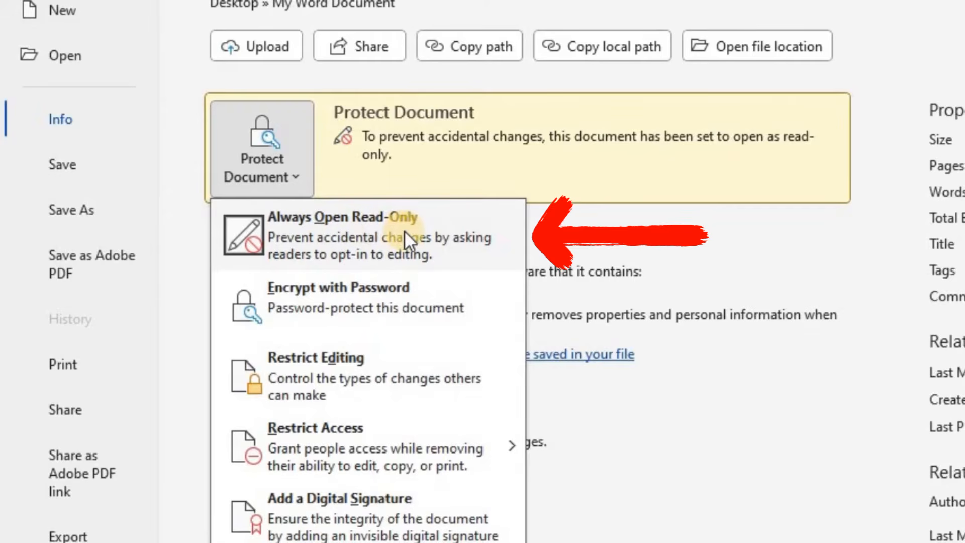
{"action": "left_click", "coordinate": [350, 236]}
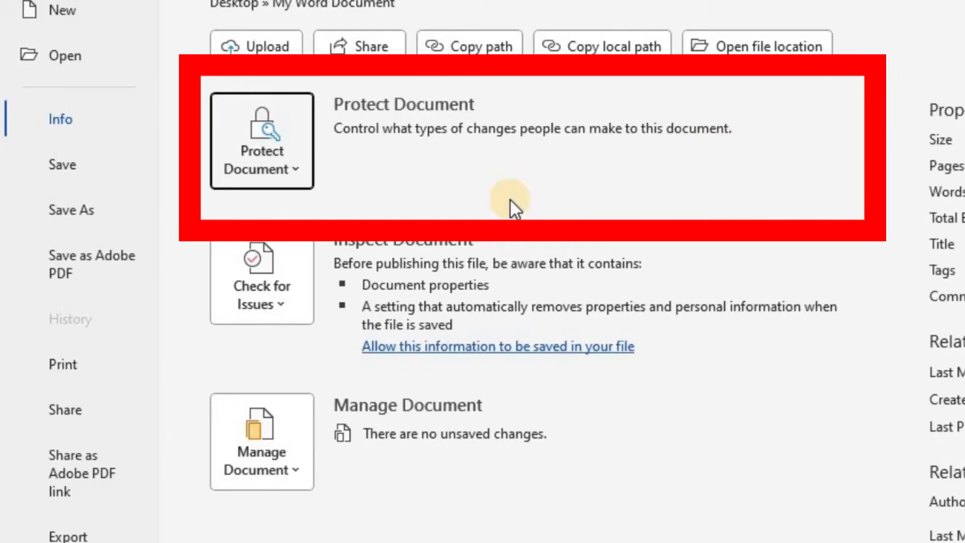
{"action": "left_click", "coordinate": [291, 169]}
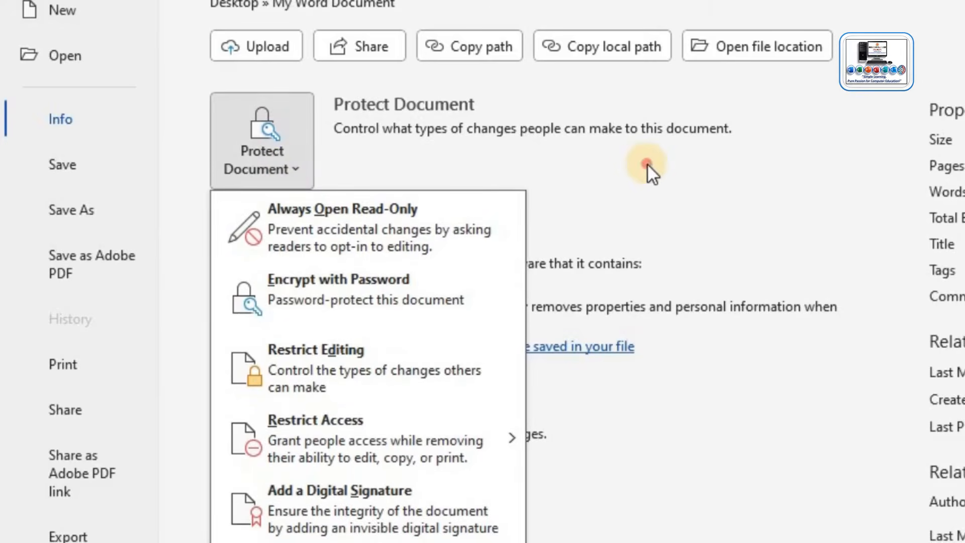
{"action": "key", "text": "Escape"}
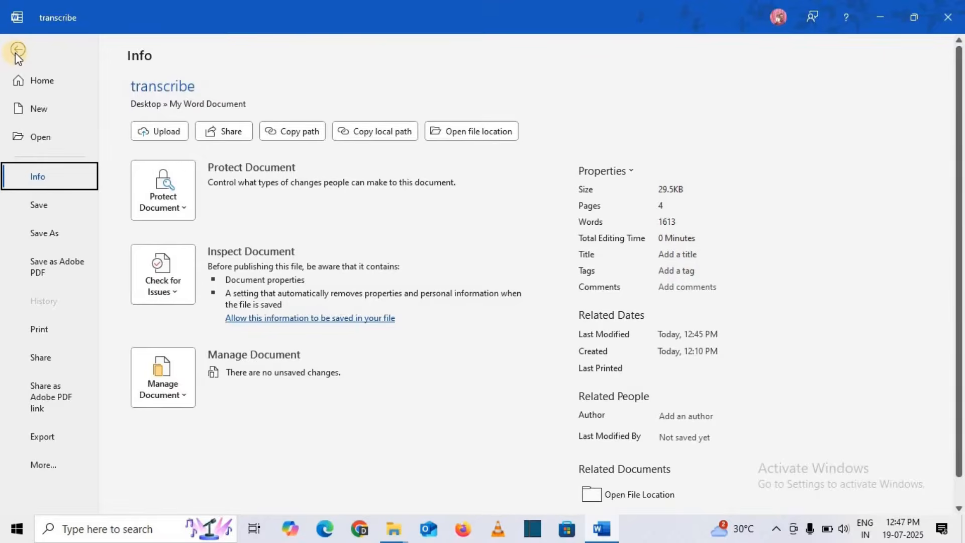
{"action": "left_click", "coordinate": [16, 53]}
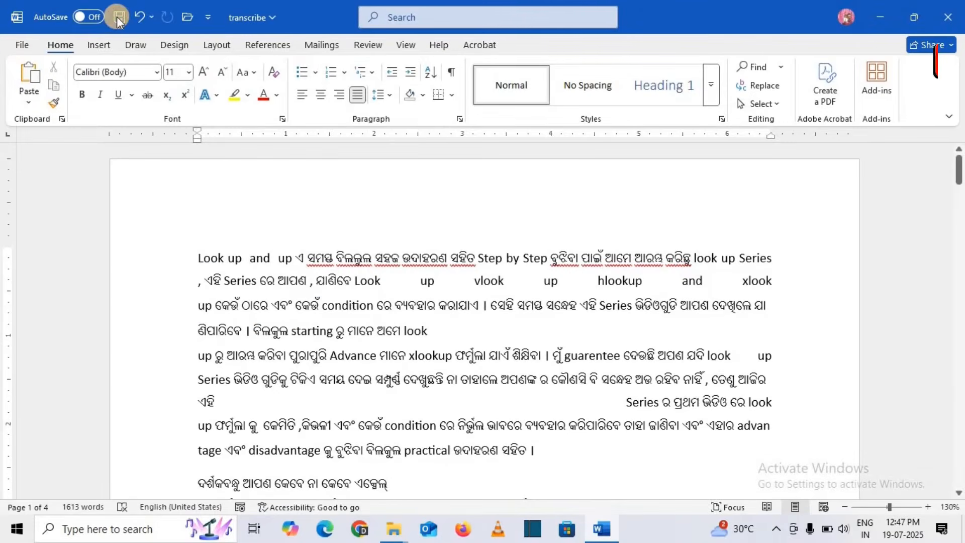
Save and close transcribe, then reopen it from its folder in a maximized window.
{"action": "left_click", "coordinate": [119, 18]}
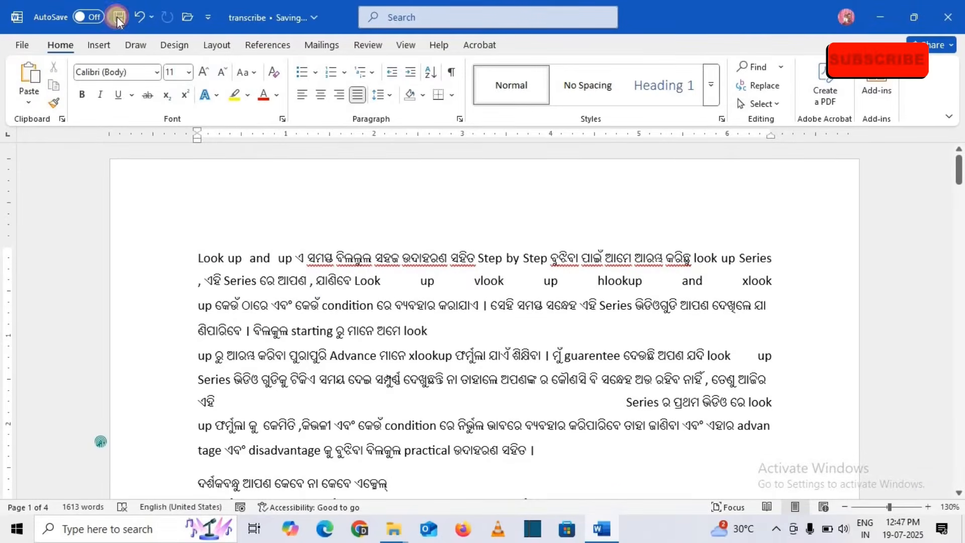
{"action": "left_click", "coordinate": [954, 18]}
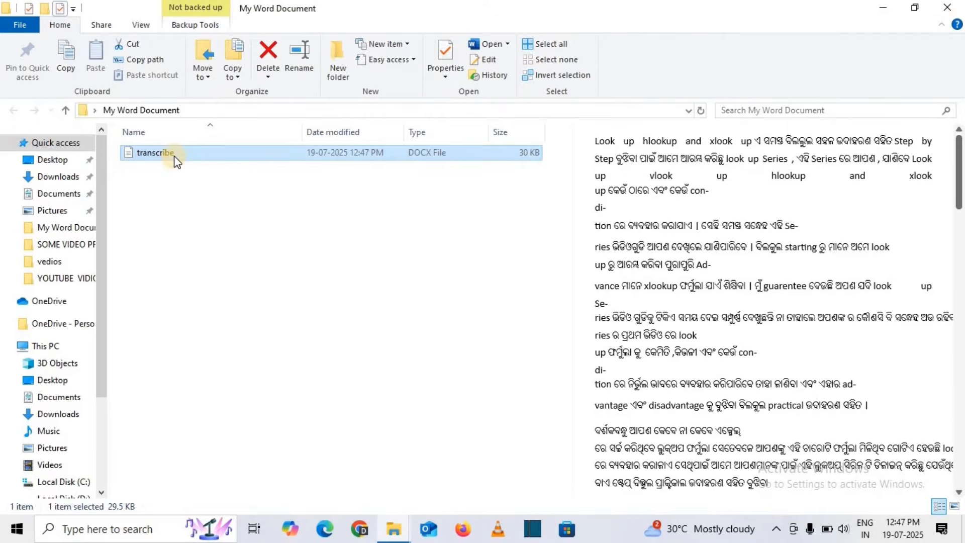
{"action": "double_click", "coordinate": [174, 155]}
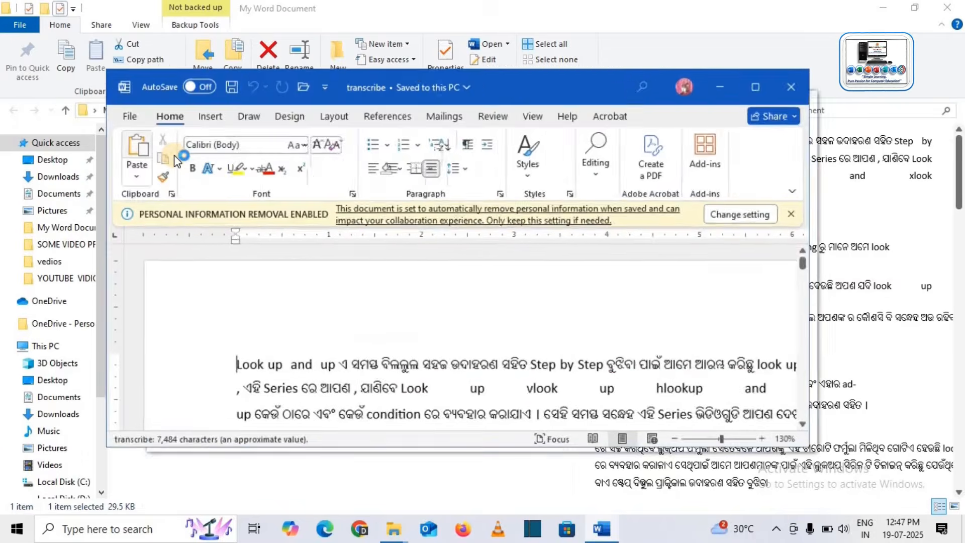
{"action": "left_click", "coordinate": [766, 108]}
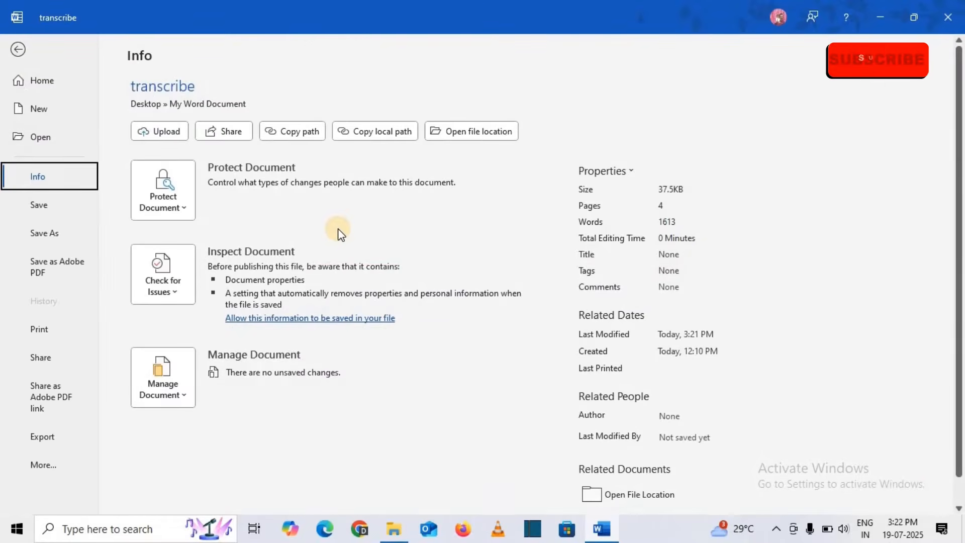
Encrypt transcribe with a password, entering it twice, then return to the document.
{"action": "left_click", "coordinate": [184, 210]}
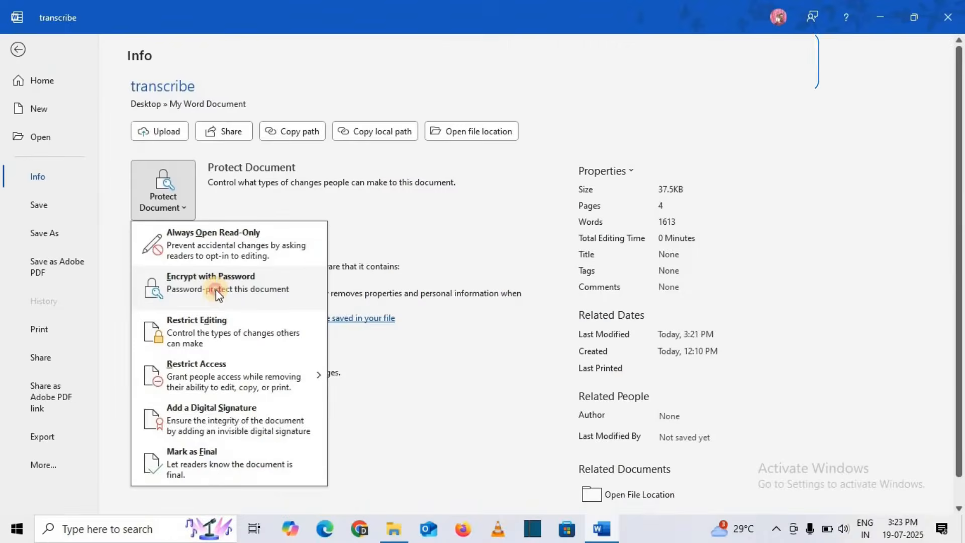
{"action": "left_click", "coordinate": [481, 312]}
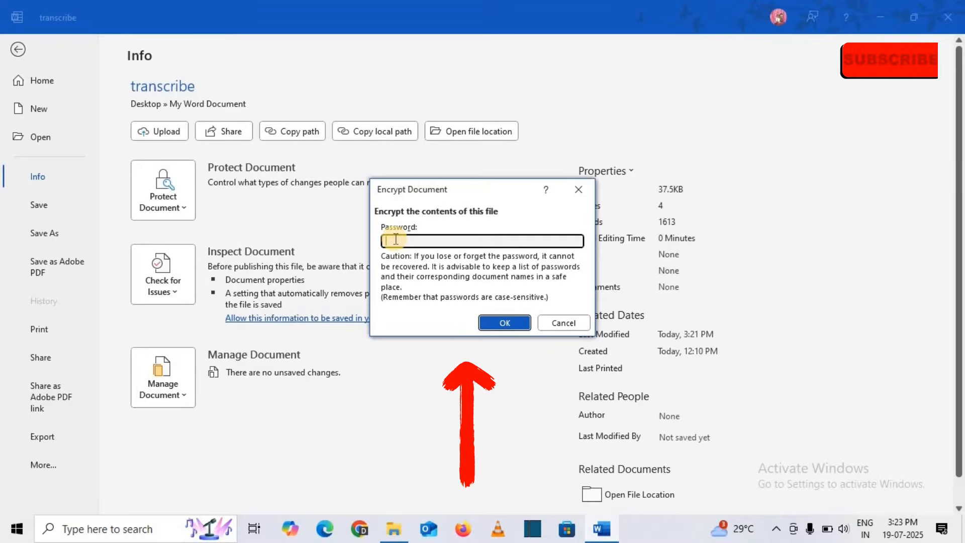
{"action": "type", "text": "•••"}
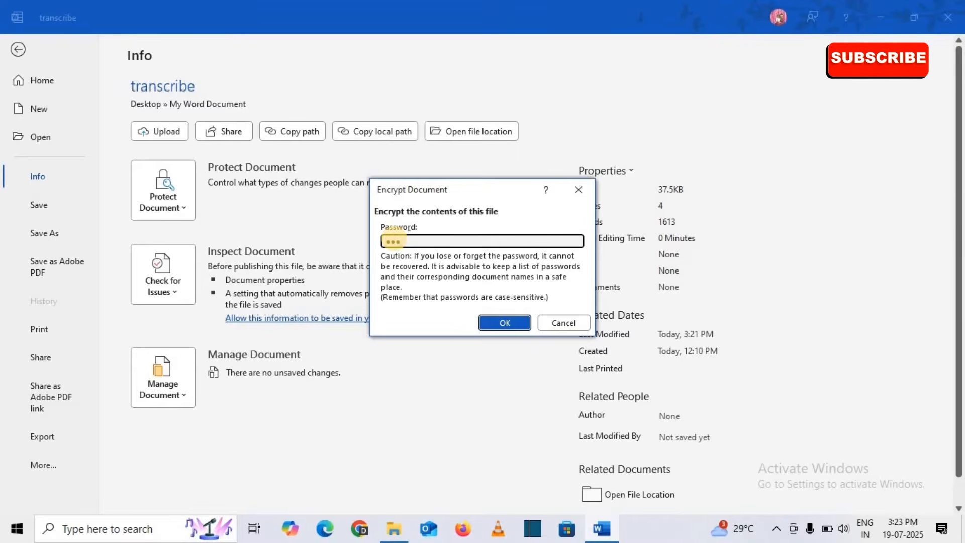
{"action": "key", "text": "Return"}
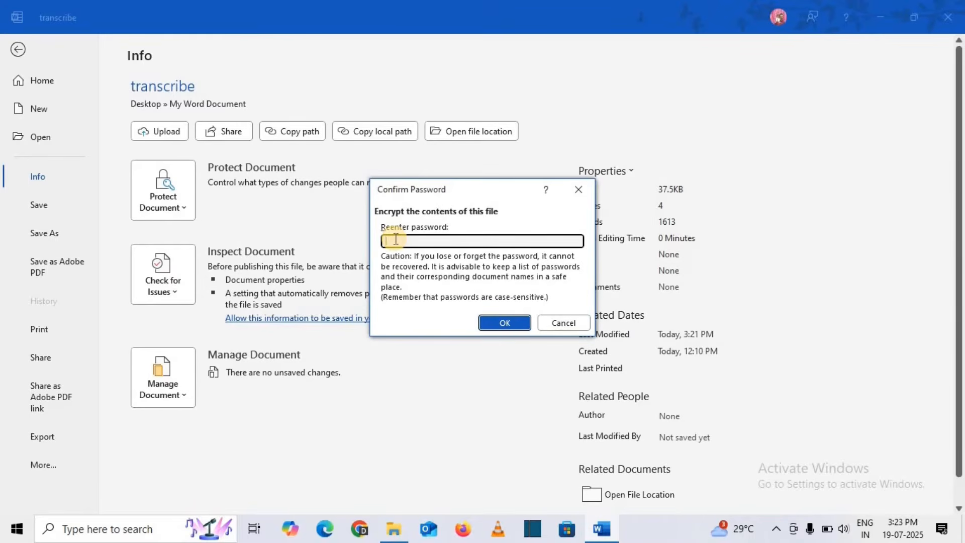
{"action": "type", "text": "•••"}
{"action": "key", "text": "Return"}
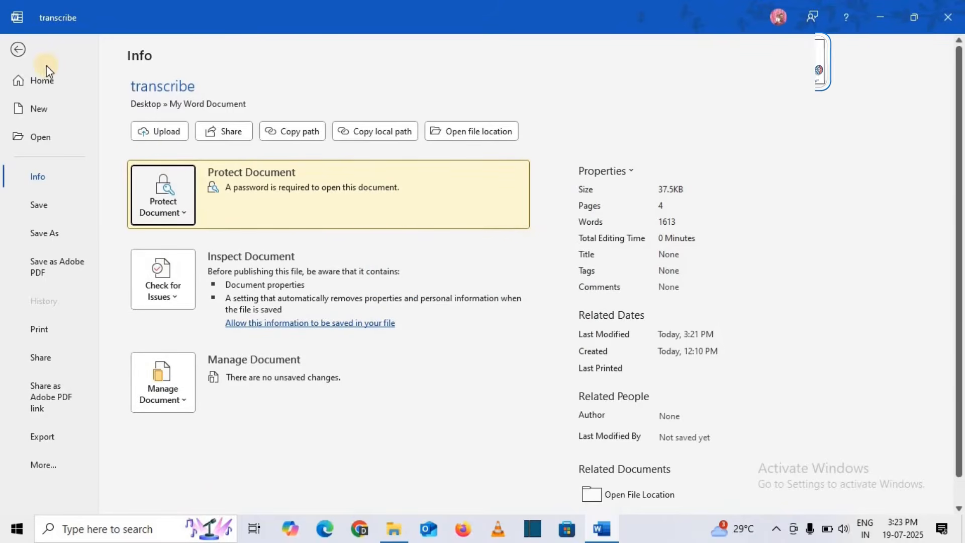
{"action": "left_click", "coordinate": [18, 49]}
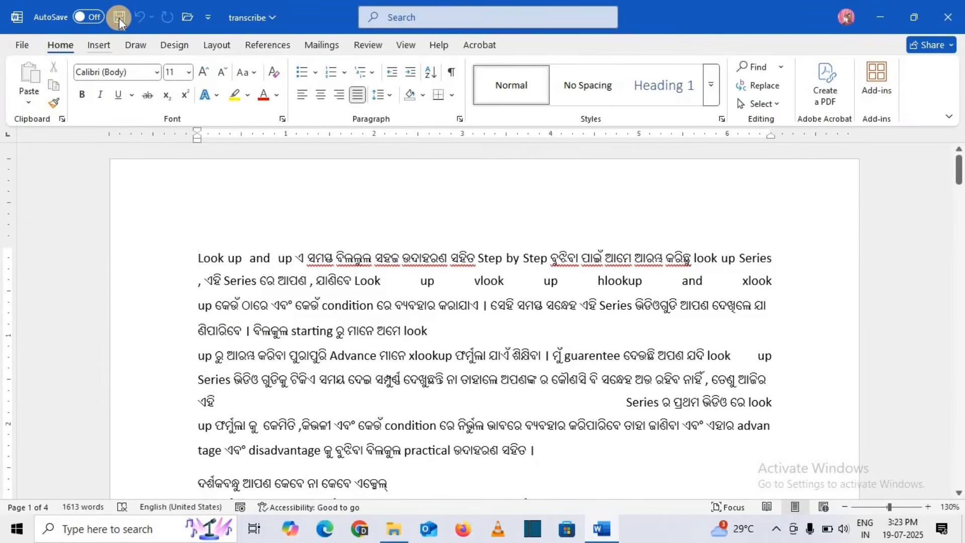
Save and close the encrypted transcribe, then reopen it by entering its password.
{"action": "left_click", "coordinate": [120, 19]}
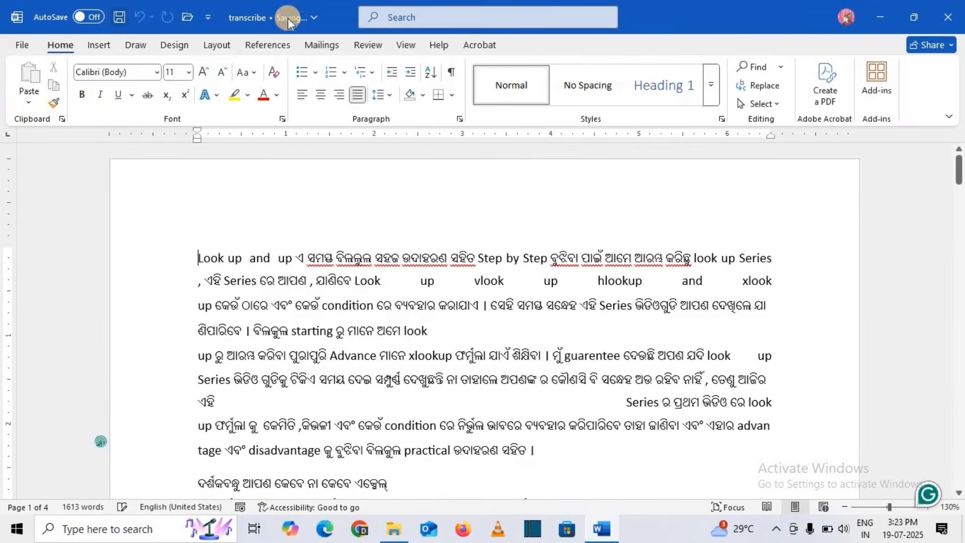
{"action": "left_click", "coordinate": [950, 18]}
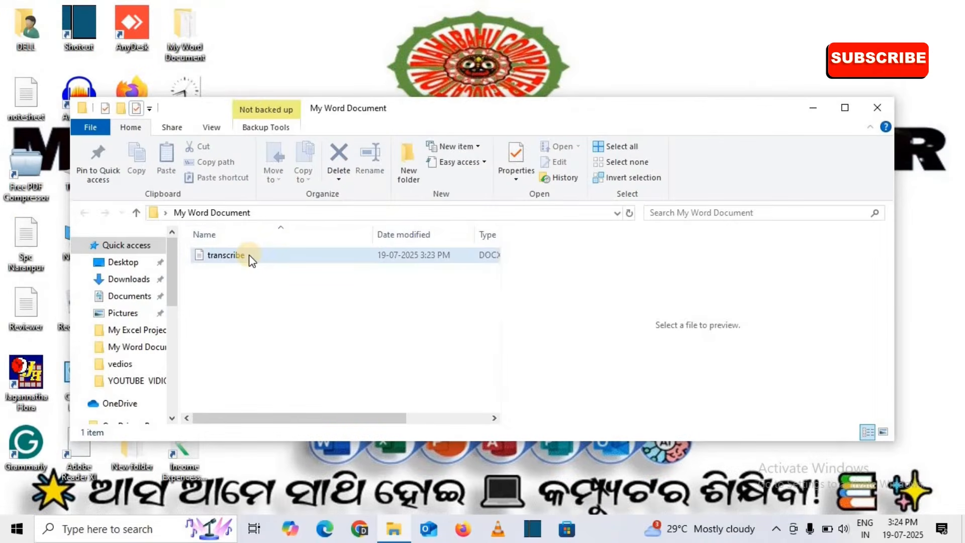
{"action": "double_click", "coordinate": [248, 256]}
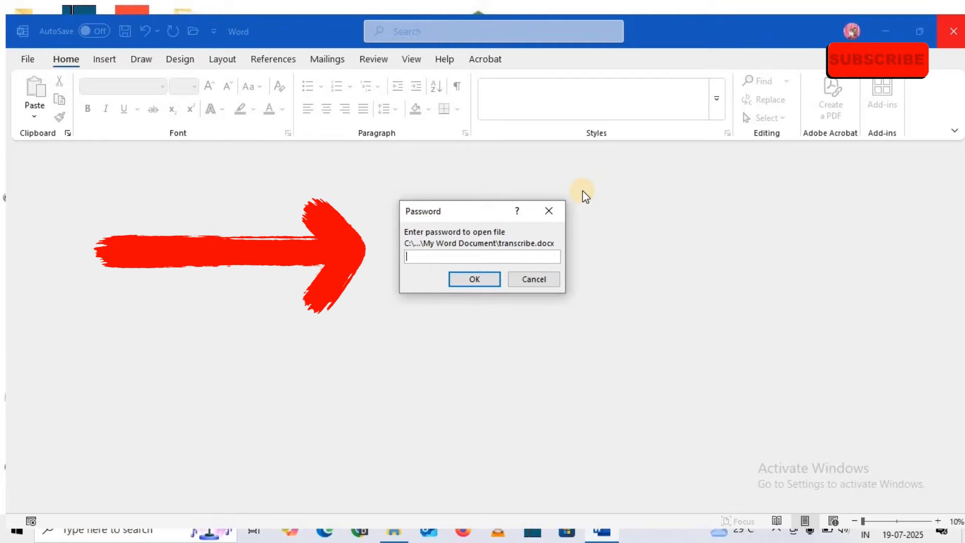
{"action": "type", "text": "123"}
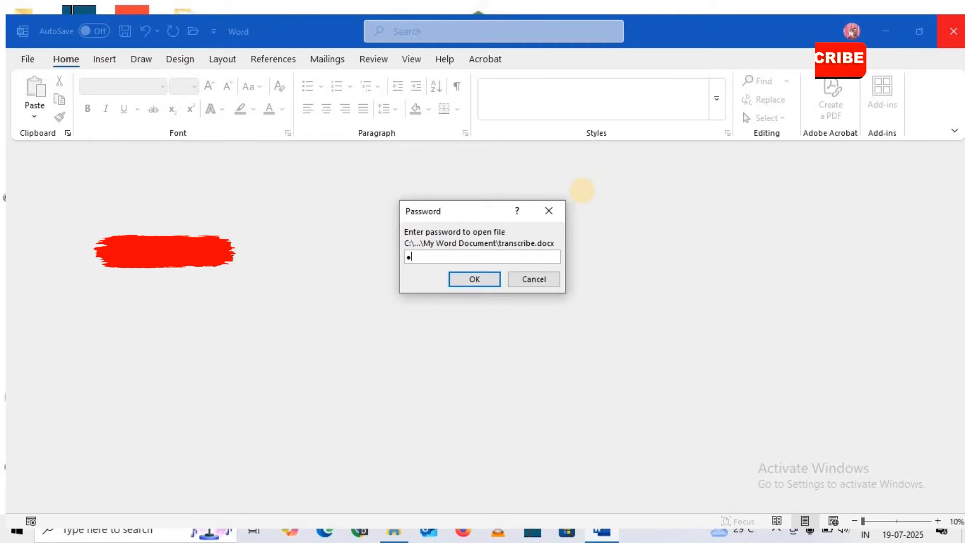
{"action": "key", "text": "Return"}
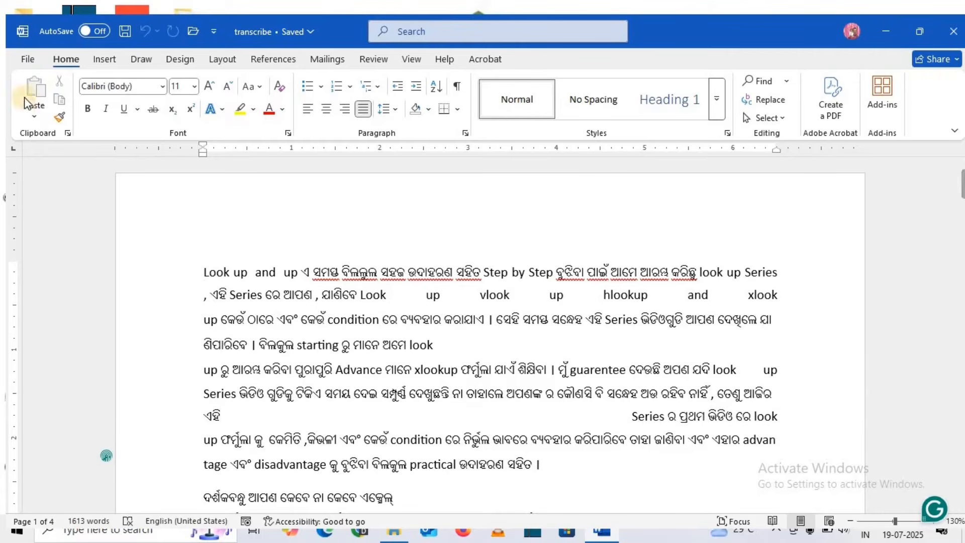
Open Encrypt with Password for transcribe from File > Info and clear the existing password.
{"action": "left_click", "coordinate": [28, 62]}
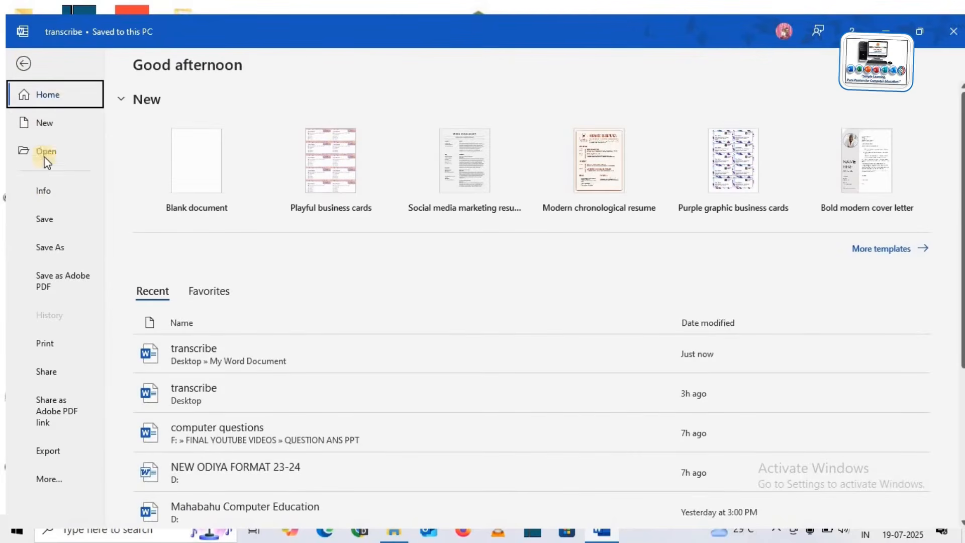
{"action": "left_click", "coordinate": [50, 191]}
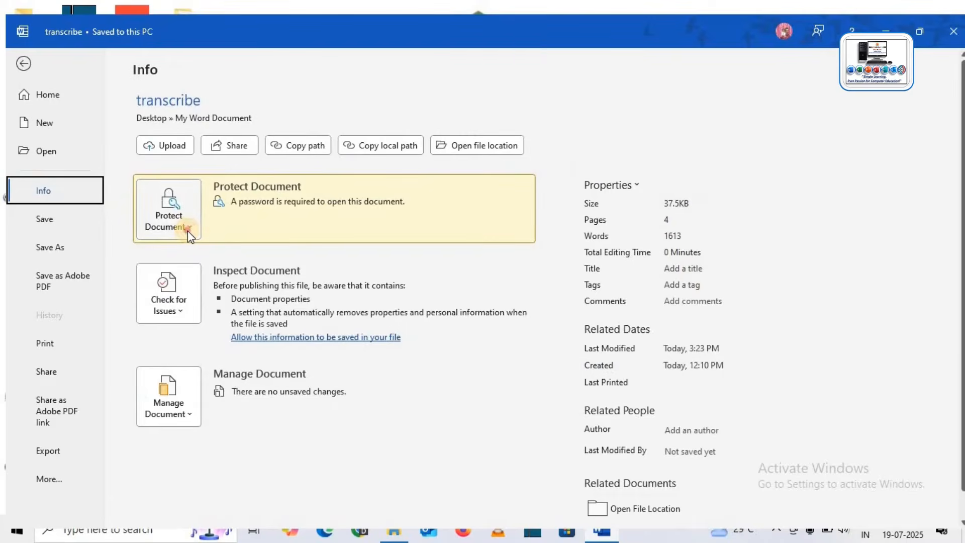
{"action": "left_click", "coordinate": [188, 231]}
{"action": "left_click", "coordinate": [201, 309]}
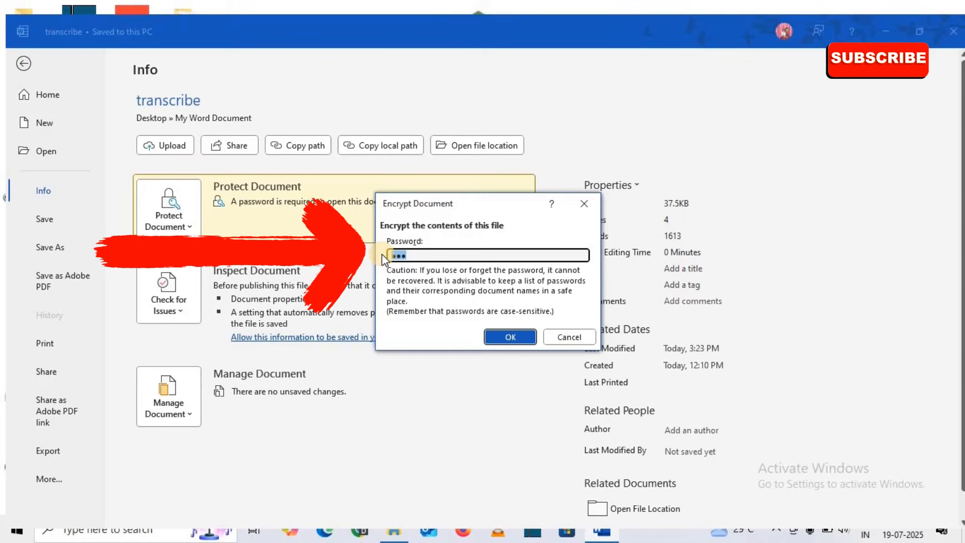
{"action": "key", "text": "BackSpace"}
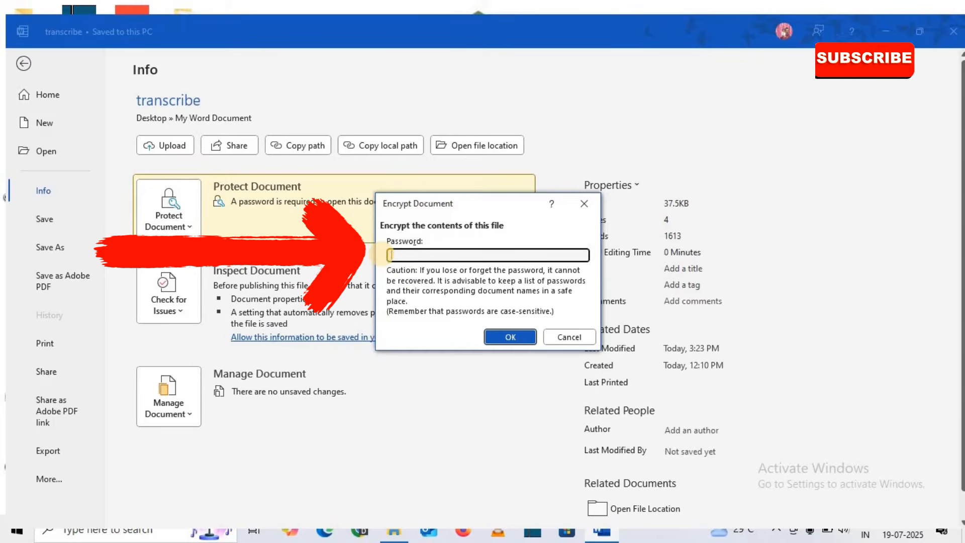
Confirm the empty password to remove encryption and save transcribe.
{"action": "left_click", "coordinate": [524, 337]}
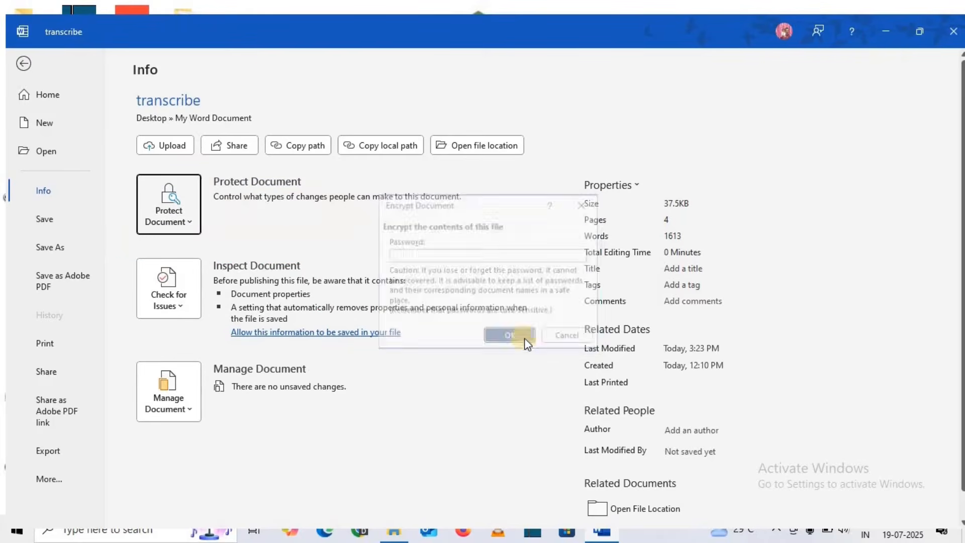
{"action": "left_click", "coordinate": [24, 63]}
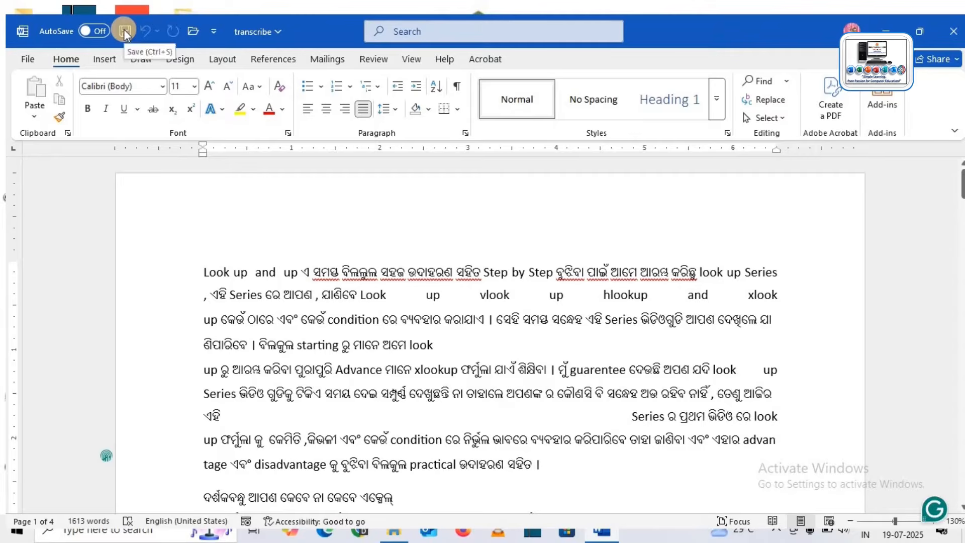
{"action": "left_click", "coordinate": [124, 31]}
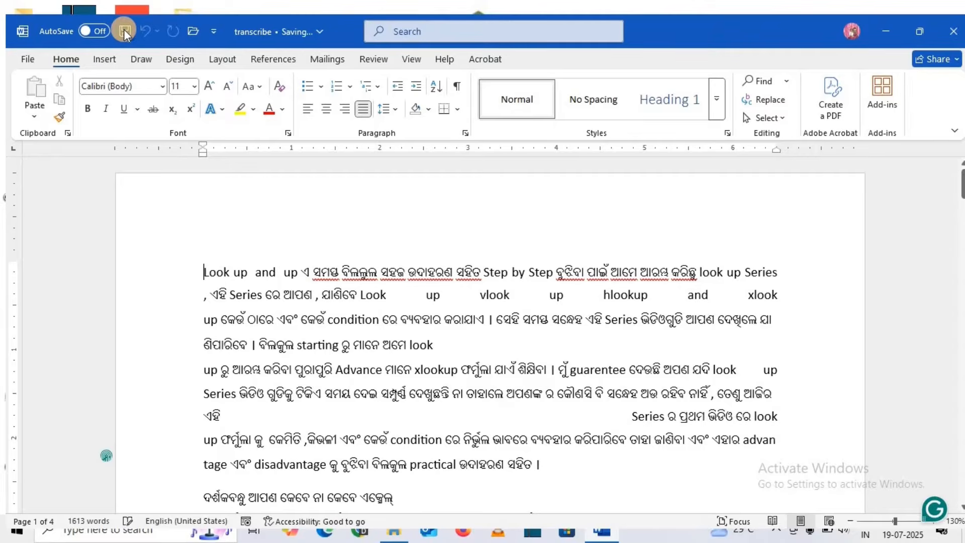
Close Word, reopen transcribe from its folder maximized, and dismiss the personal-information notice.
{"action": "left_click", "coordinate": [954, 31]}
{"action": "double_click", "coordinate": [238, 258]}
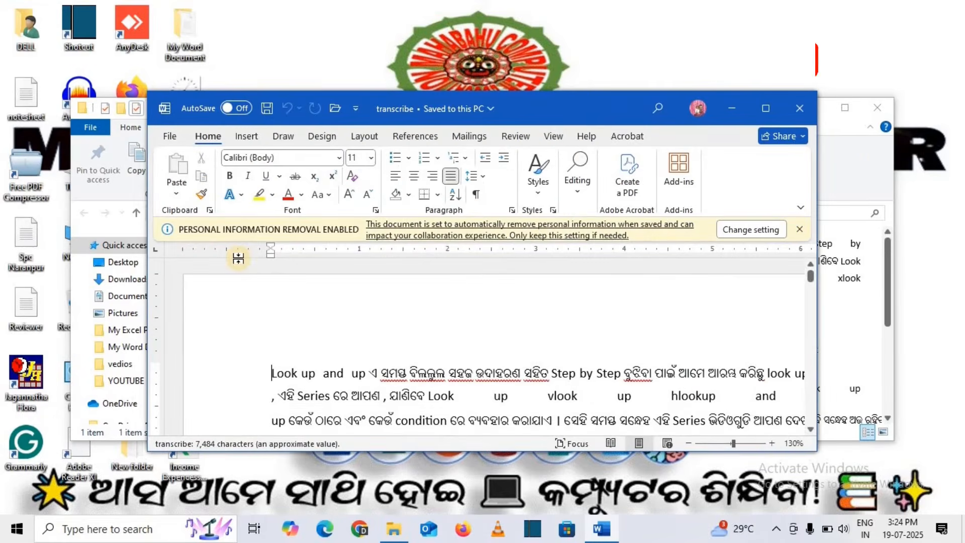
{"action": "left_click", "coordinate": [767, 107]}
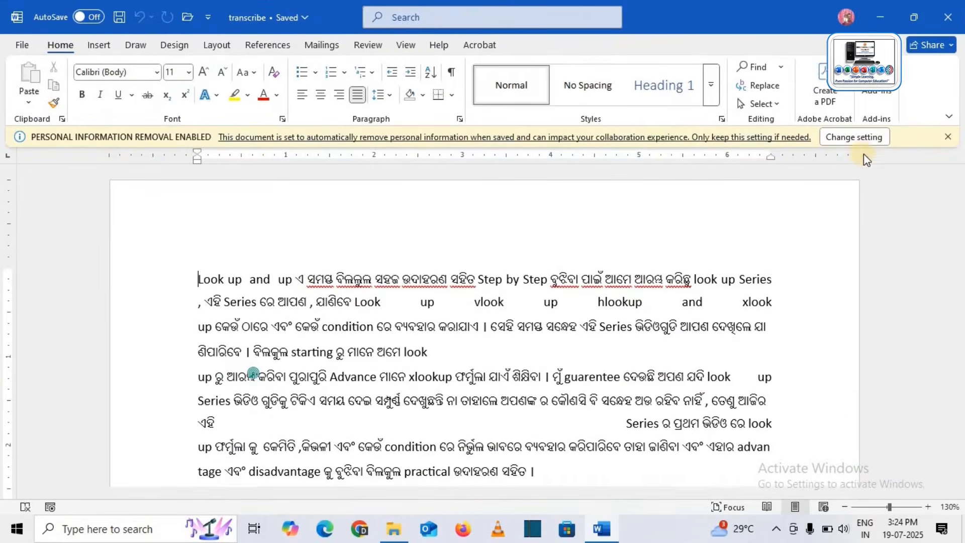
{"action": "left_click", "coordinate": [948, 137]}
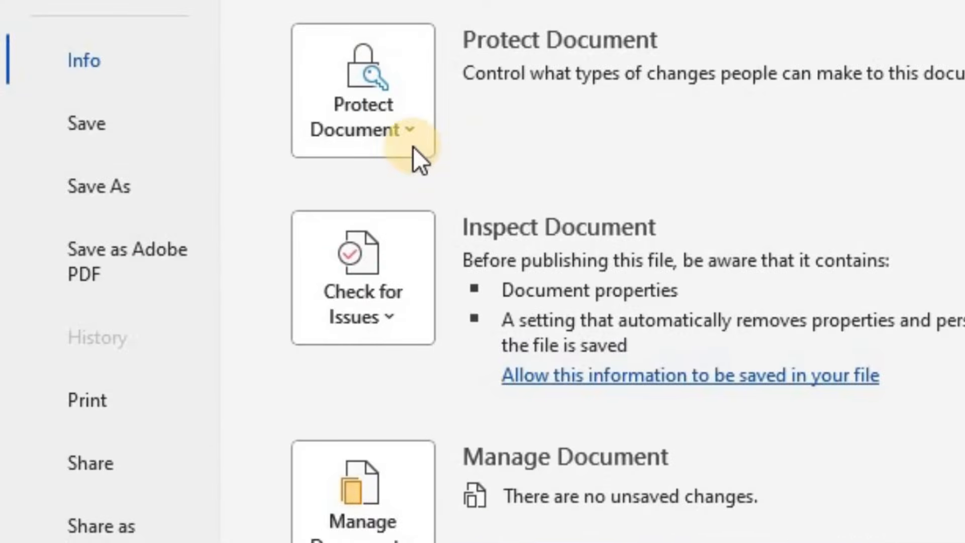
Choose Restrict Editing from the Info page's Protect Document menu.
{"action": "left_click", "coordinate": [351, 151]}
{"action": "left_click", "coordinate": [403, 132]}
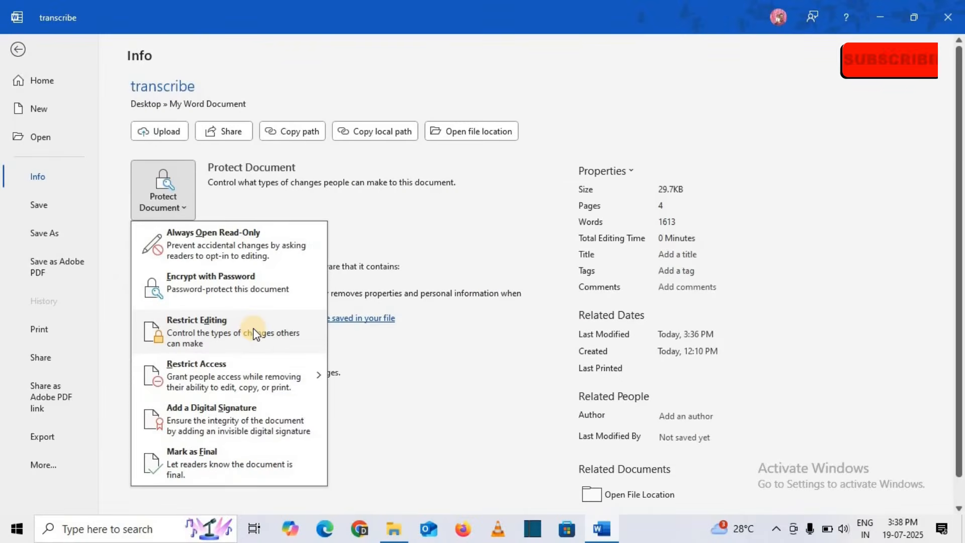
{"action": "left_click", "coordinate": [256, 333]}
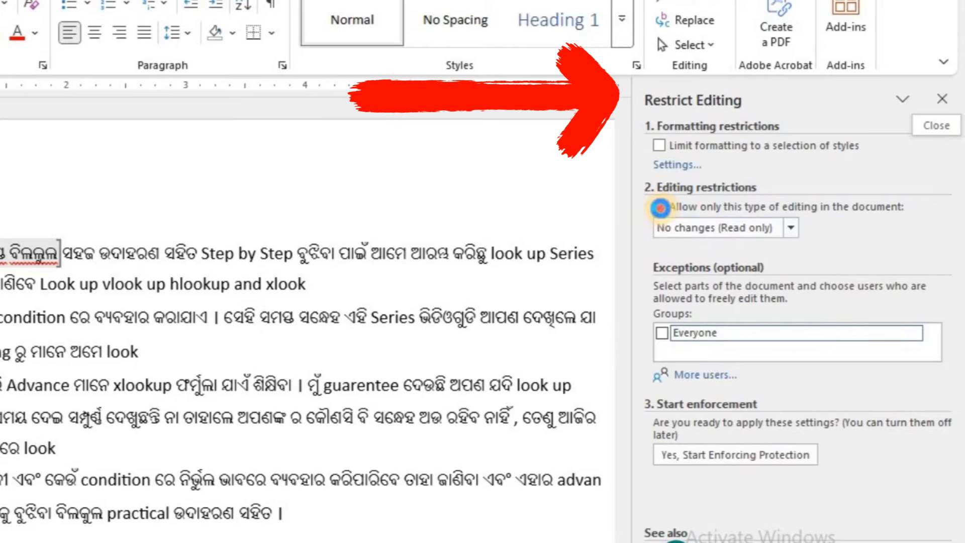
Drop the single-editing-type restriction, remove its exceptions, and limit formatting to a selection of styles.
{"action": "left_click", "coordinate": [659, 207]}
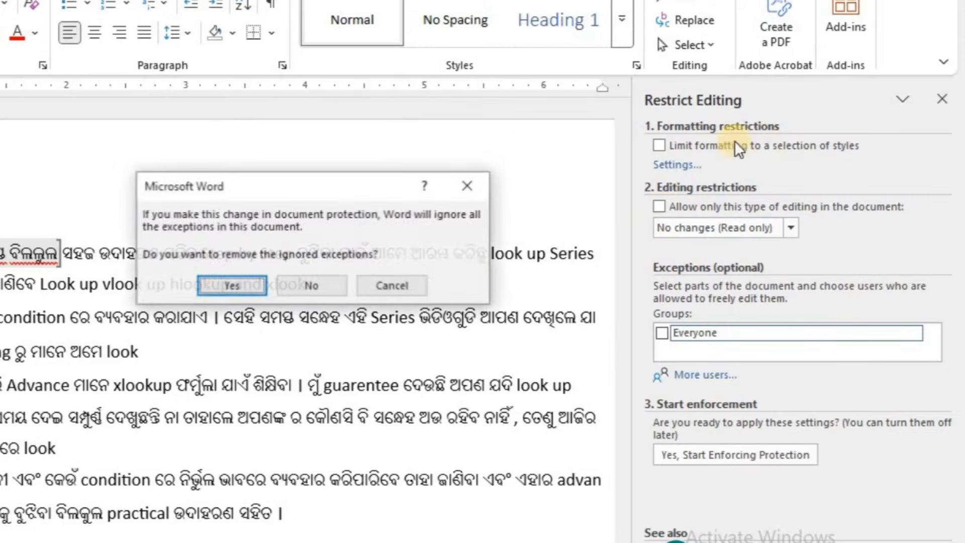
{"action": "left_click", "coordinate": [282, 289]}
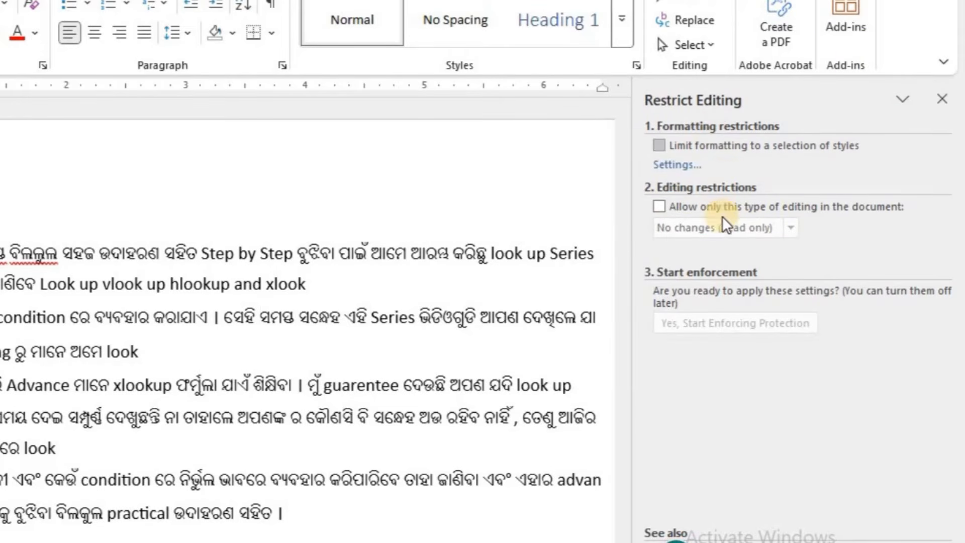
{"action": "left_click", "coordinate": [659, 147]}
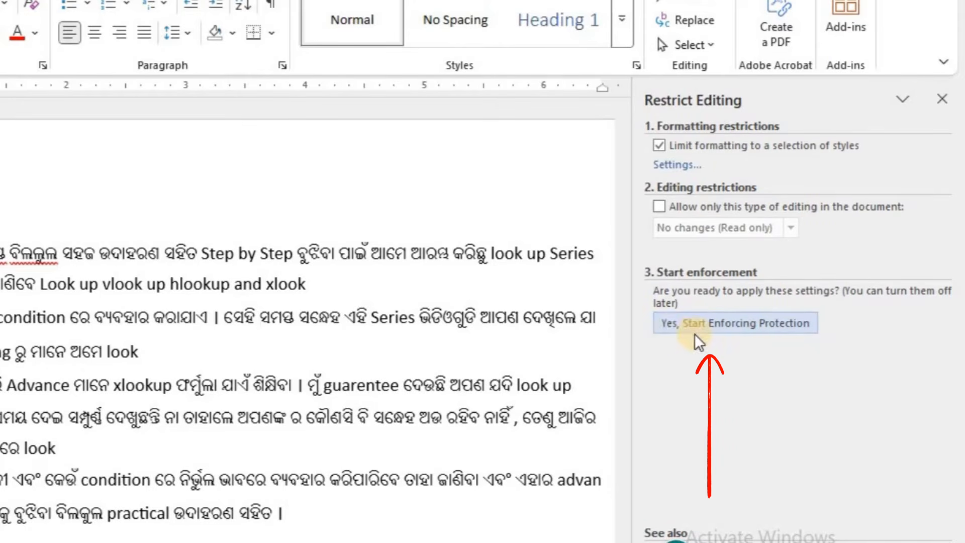
Start enforcing protection, entering and confirming a protection password.
{"action": "left_click", "coordinate": [748, 332]}
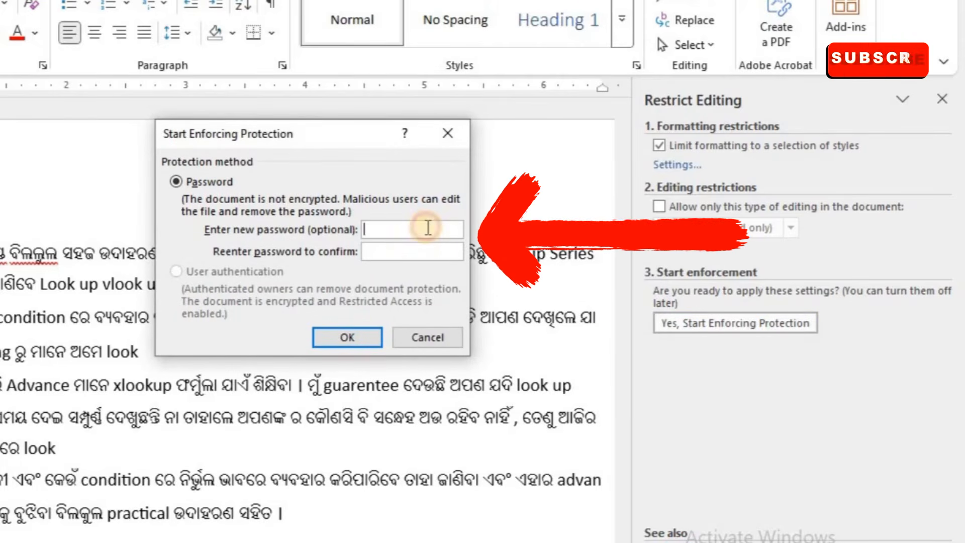
{"action": "type", "text": "12"}
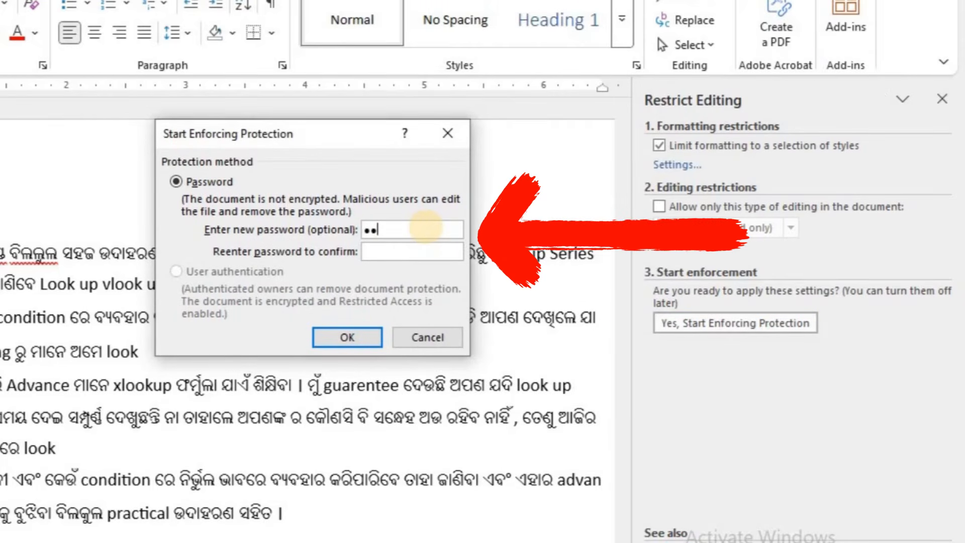
{"action": "left_click", "coordinate": [434, 249]}
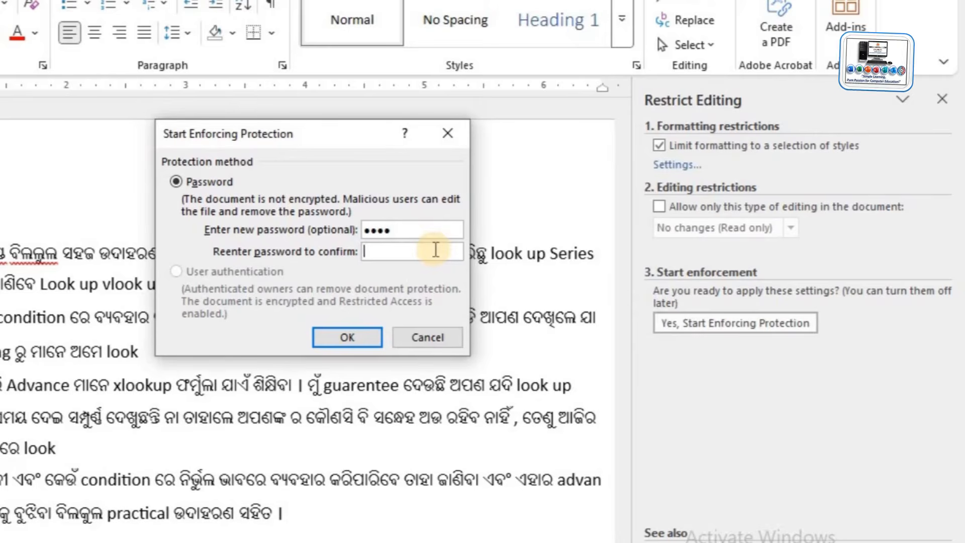
{"action": "type", "text": "1234"}
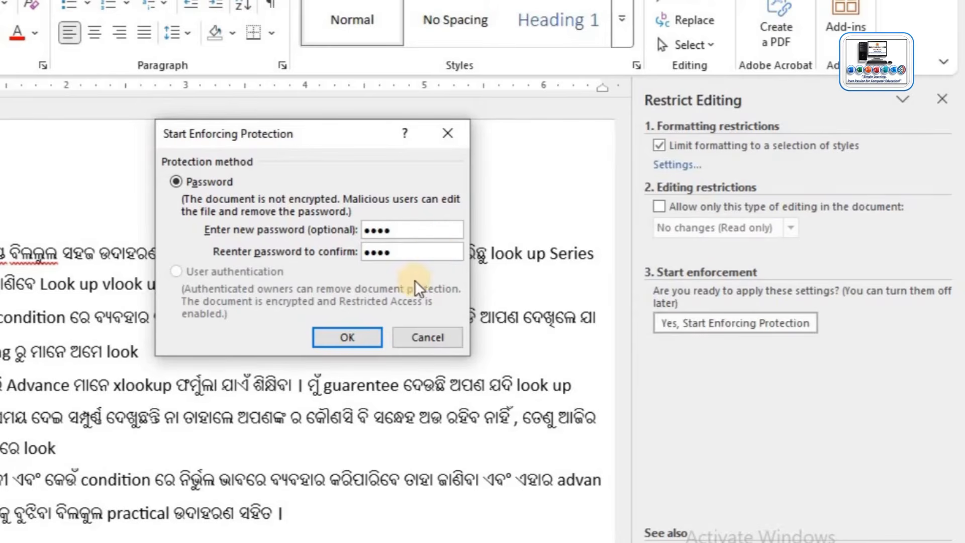
{"action": "left_click", "coordinate": [369, 336]}
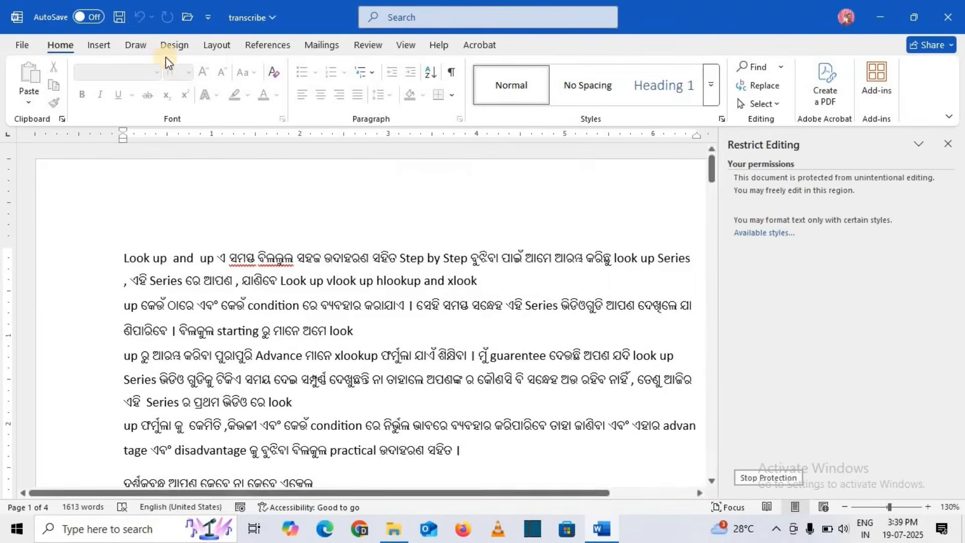
Reopen transcribe maximized, dismiss the info bar, and select a phrase in the first line.
{"action": "left_click", "coordinate": [121, 20]}
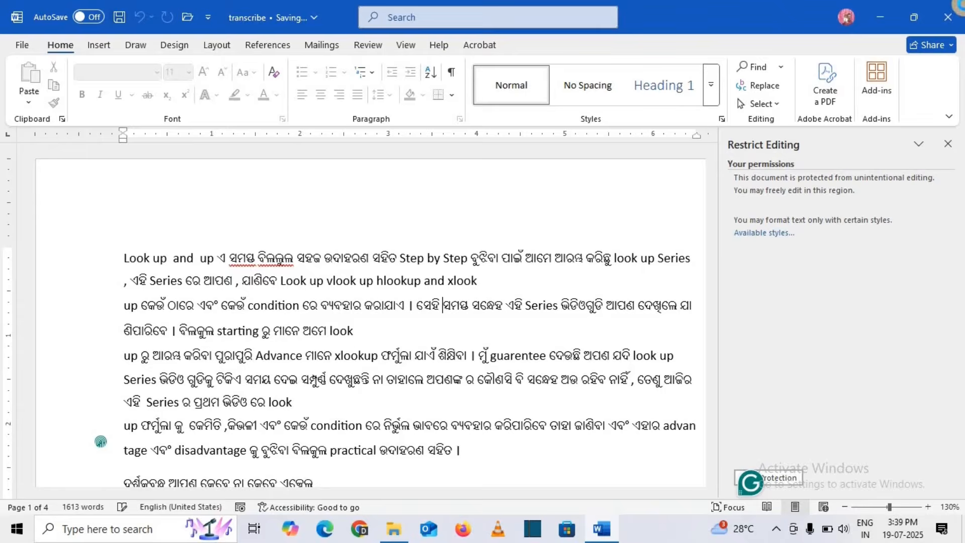
{"action": "left_click", "coordinate": [952, 11]}
{"action": "left_click", "coordinate": [244, 255]}
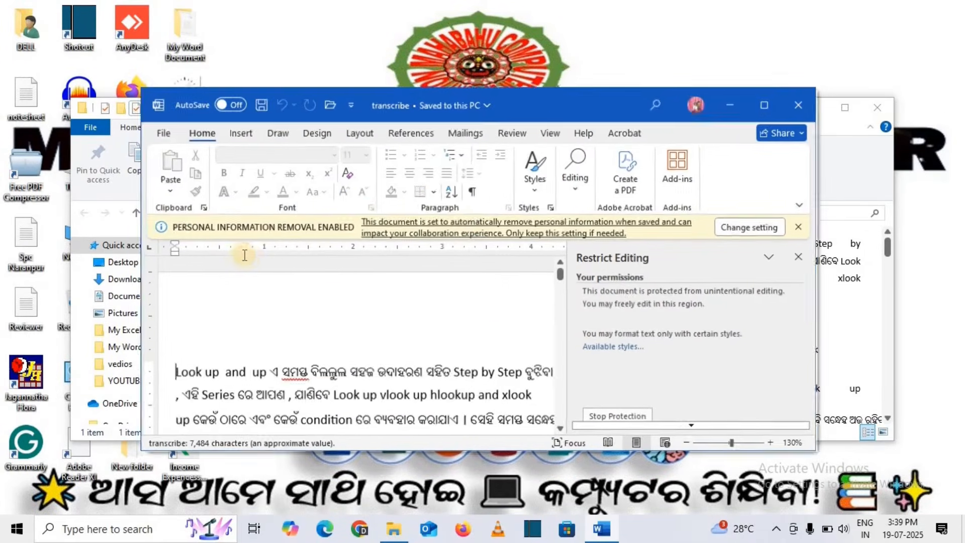
{"action": "left_click", "coordinate": [749, 112]}
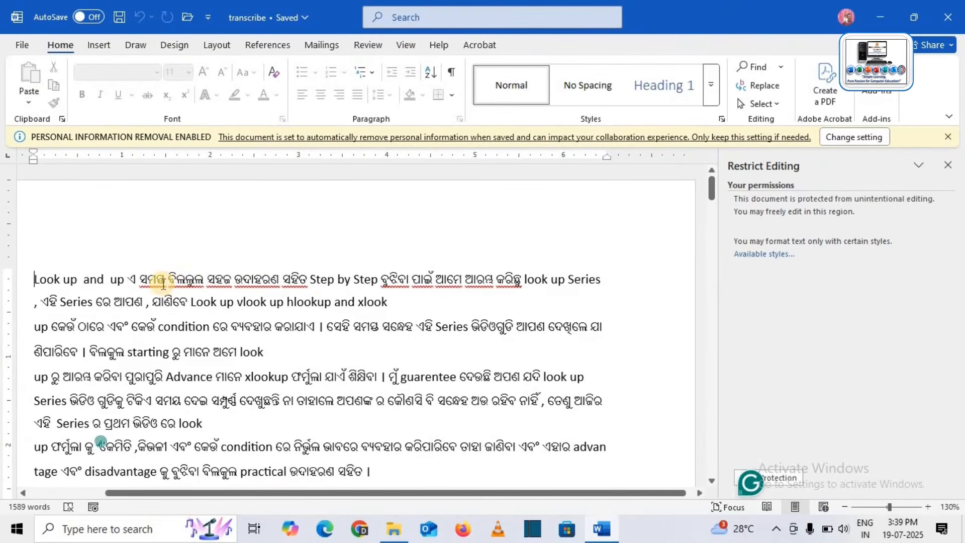
{"action": "left_click", "coordinate": [948, 136]}
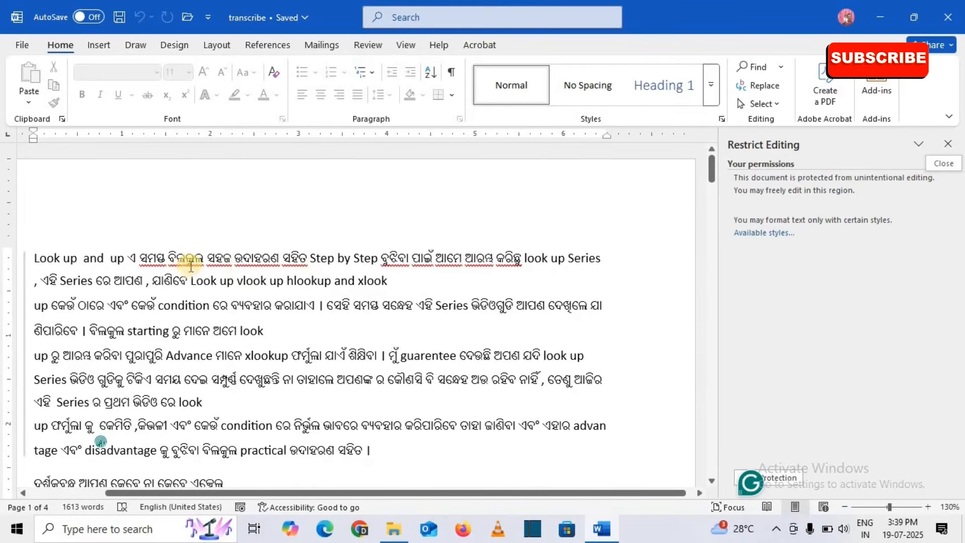
{"action": "left_click_drag", "start_coordinate": [140, 258], "coordinate": [308, 257]}
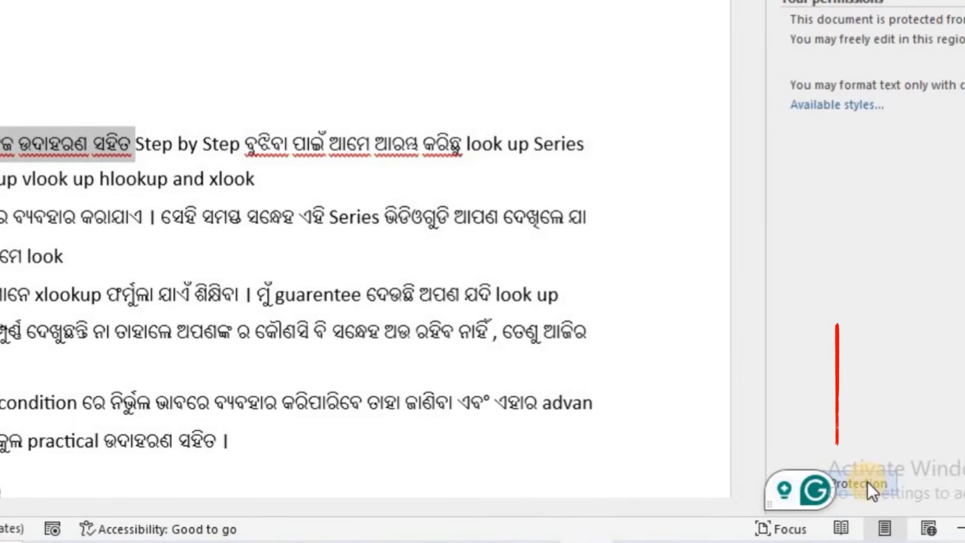
Stop protection with the document password and uncheck Limit formatting to a selection of styles.
{"action": "left_click", "coordinate": [868, 481]}
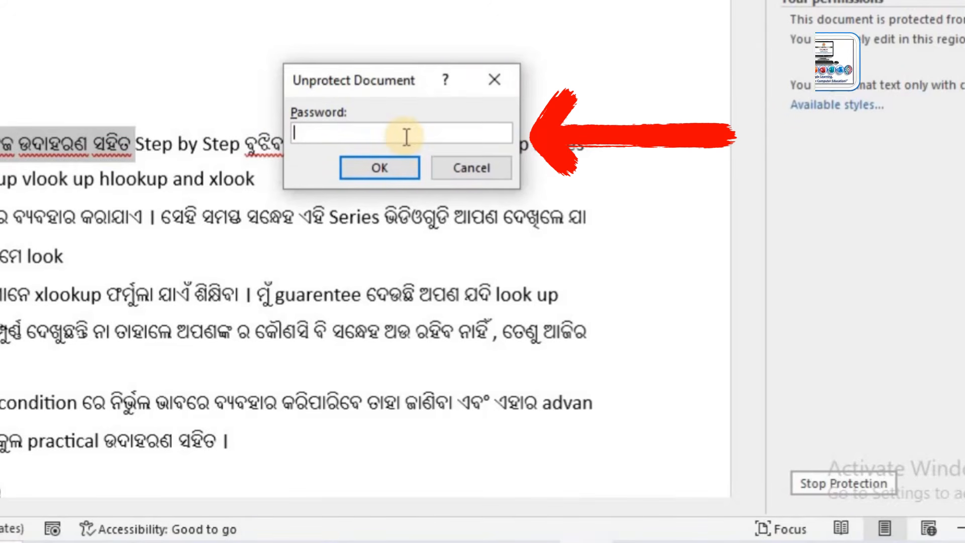
{"action": "type", "text": "12"}
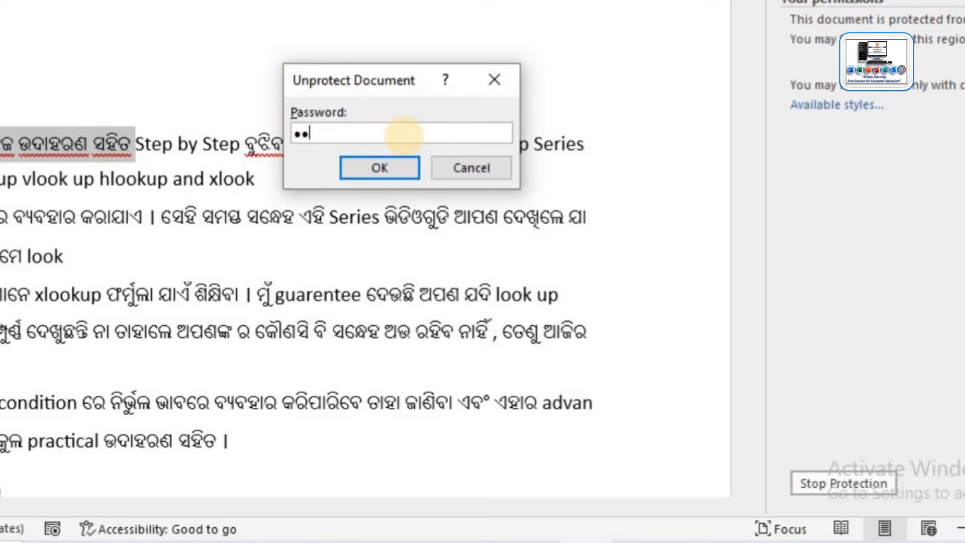
{"action": "type", "text": "34"}
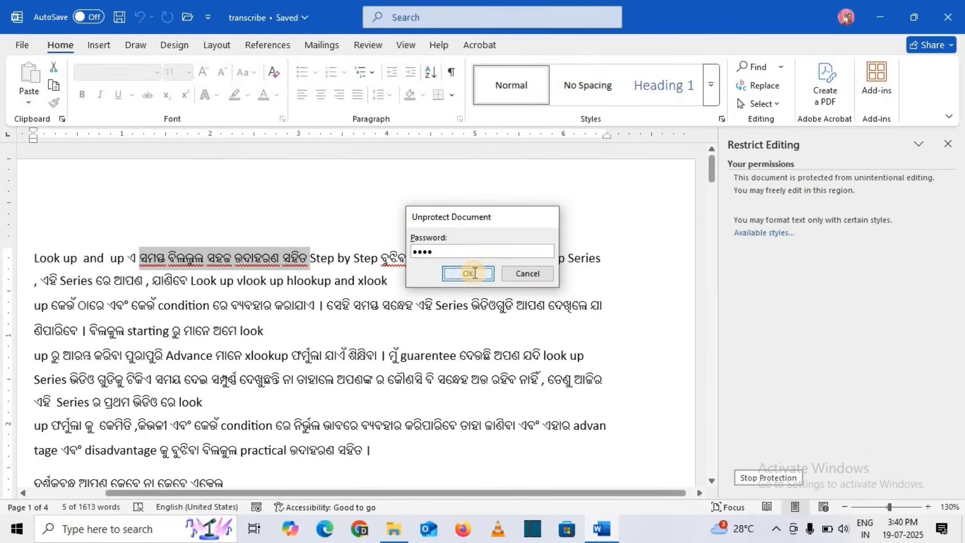
{"action": "left_click", "coordinate": [385, 171]}
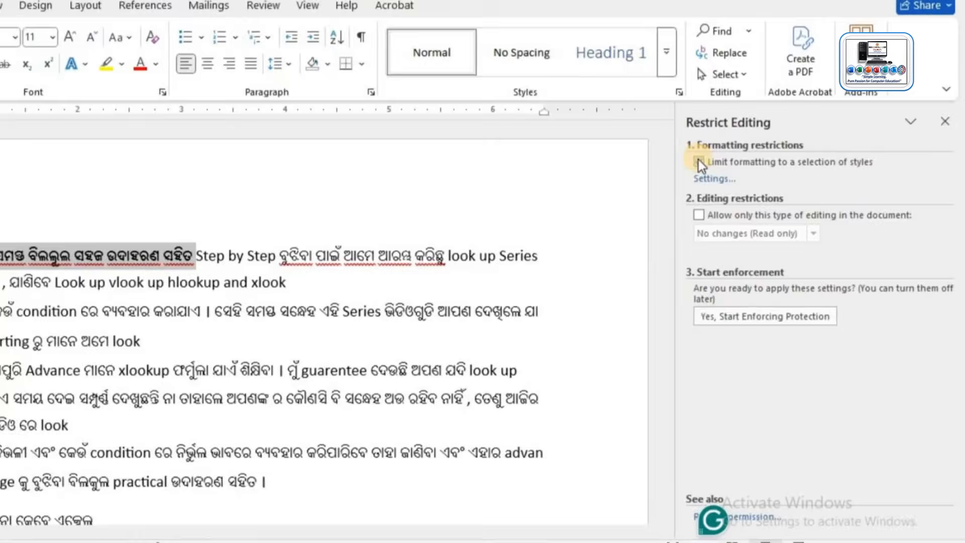
{"action": "left_click", "coordinate": [739, 178]}
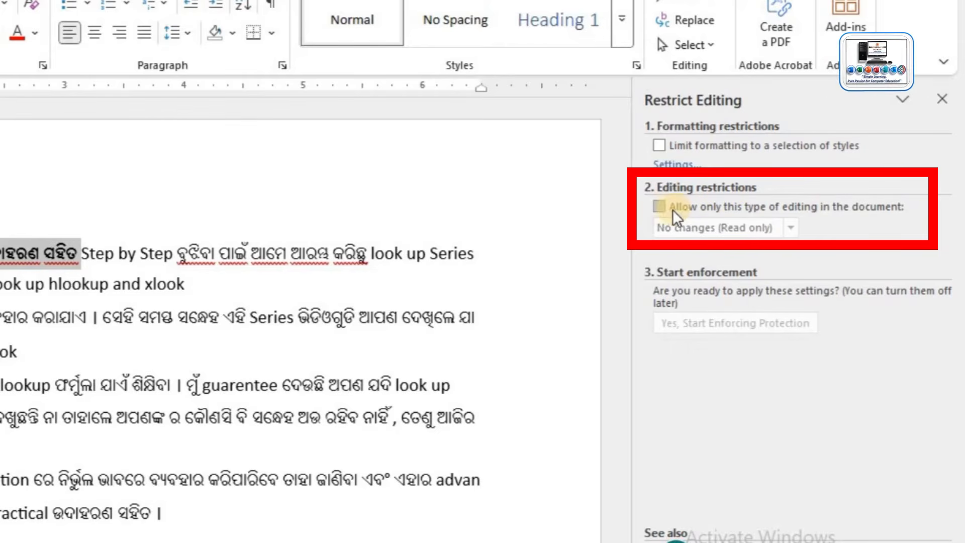
Set No changes (Read only) editing with an Everyone exception for the selected phrase, then enforce with a password.
{"action": "left_click", "coordinate": [659, 207]}
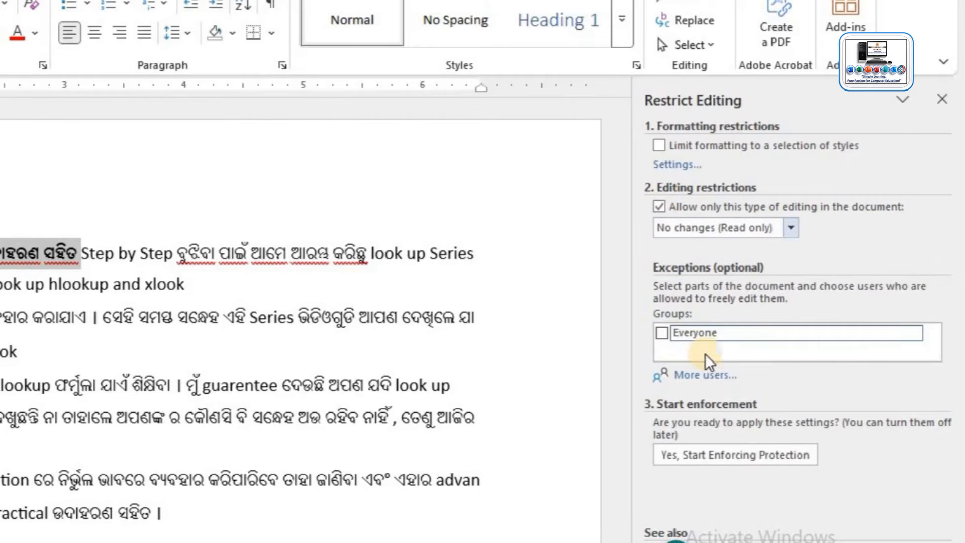
{"action": "left_click", "coordinate": [662, 333]}
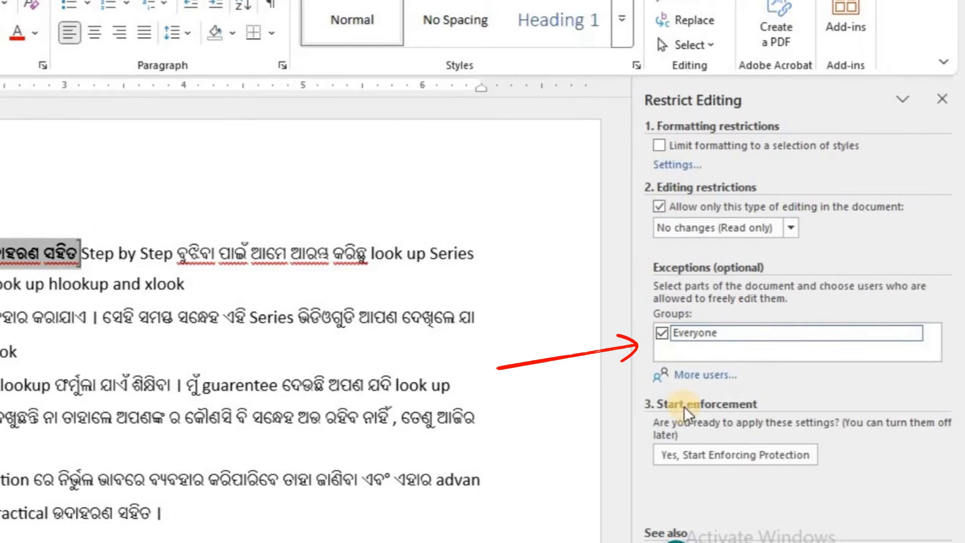
{"action": "left_click", "coordinate": [703, 458]}
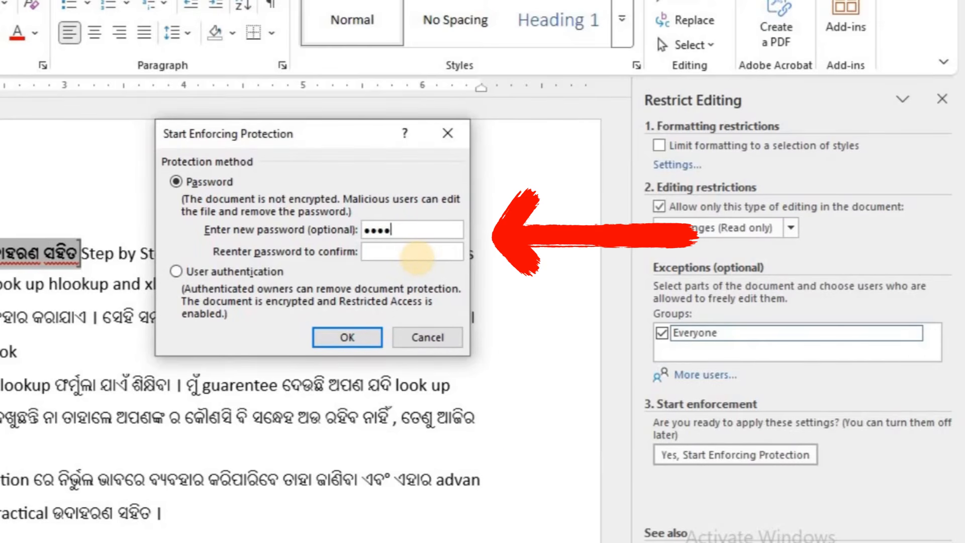
{"action": "left_click", "coordinate": [407, 251]}
{"action": "type", "text": "•"}
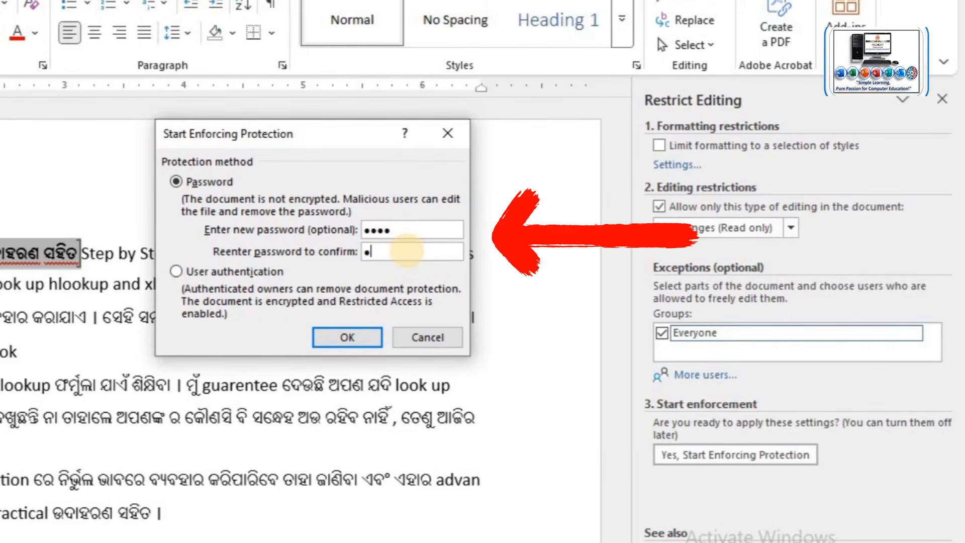
{"action": "type", "text": "•••"}
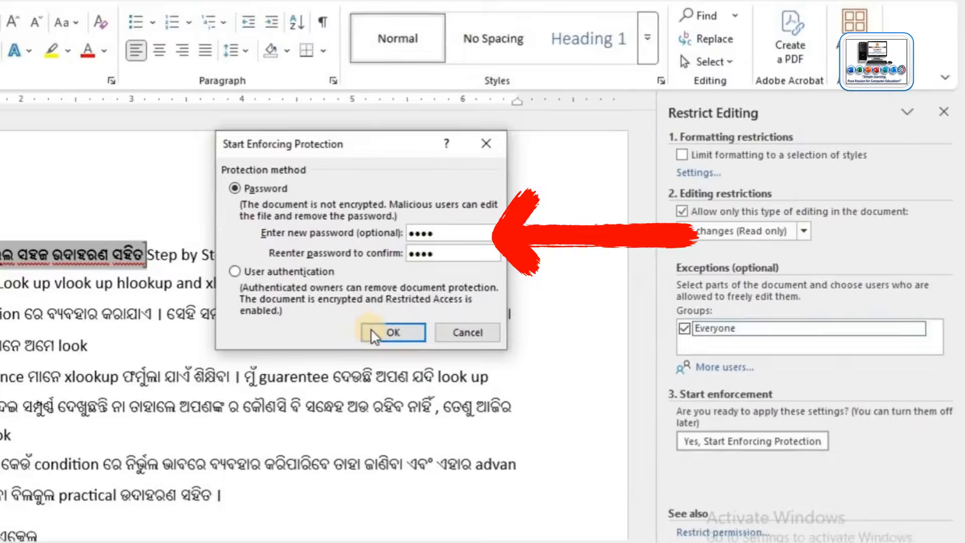
{"action": "left_click", "coordinate": [323, 340]}
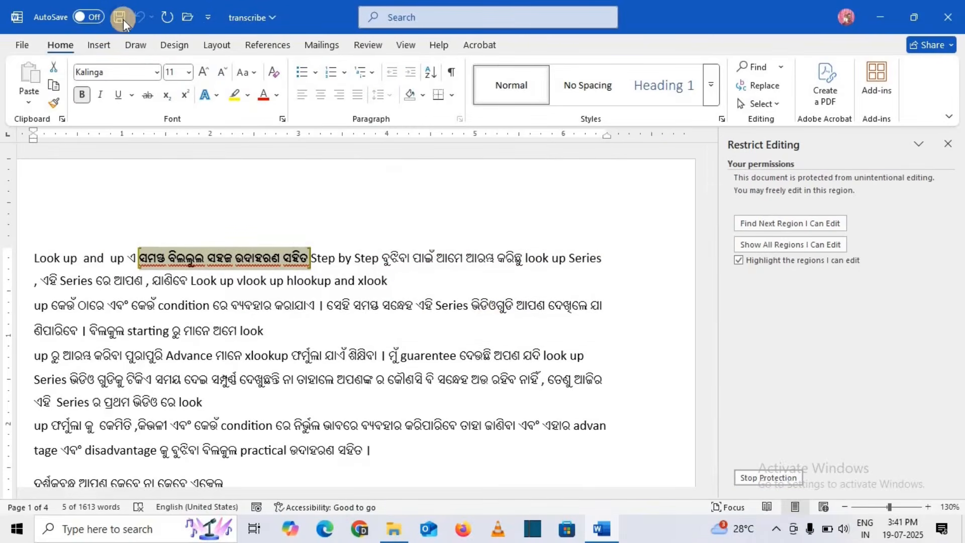
Close Word and reopen transcribe maximized from File Explorer.
{"action": "left_click", "coordinate": [955, 17]}
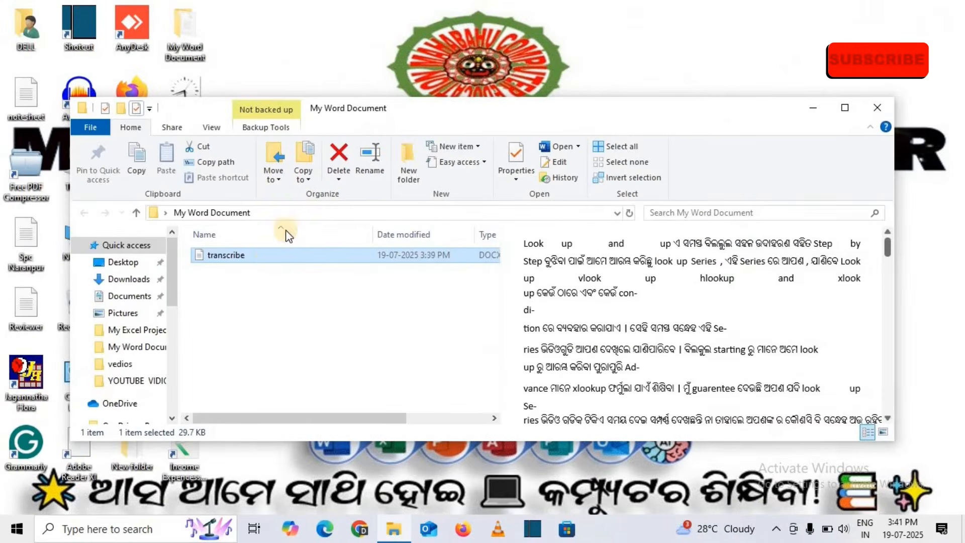
{"action": "double_click", "coordinate": [269, 260]}
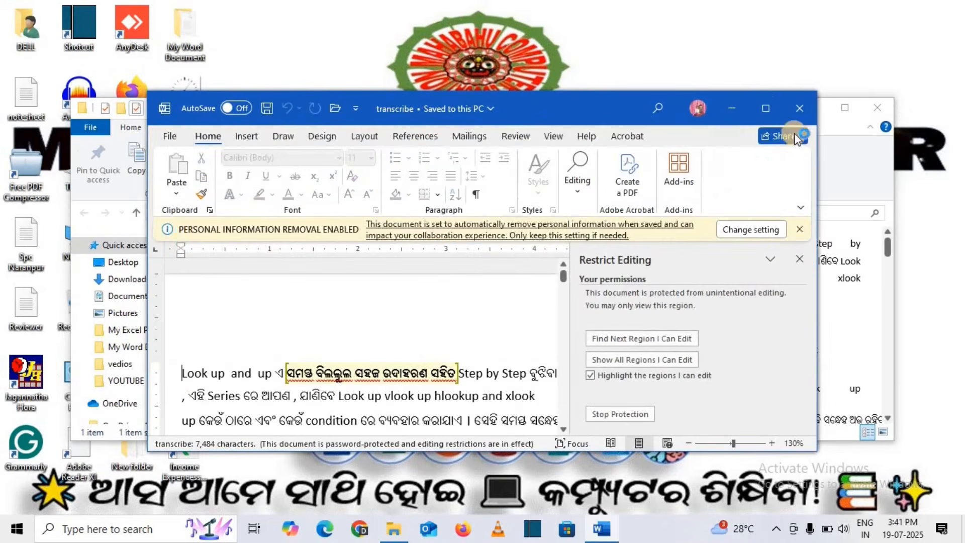
{"action": "left_click", "coordinate": [766, 108]}
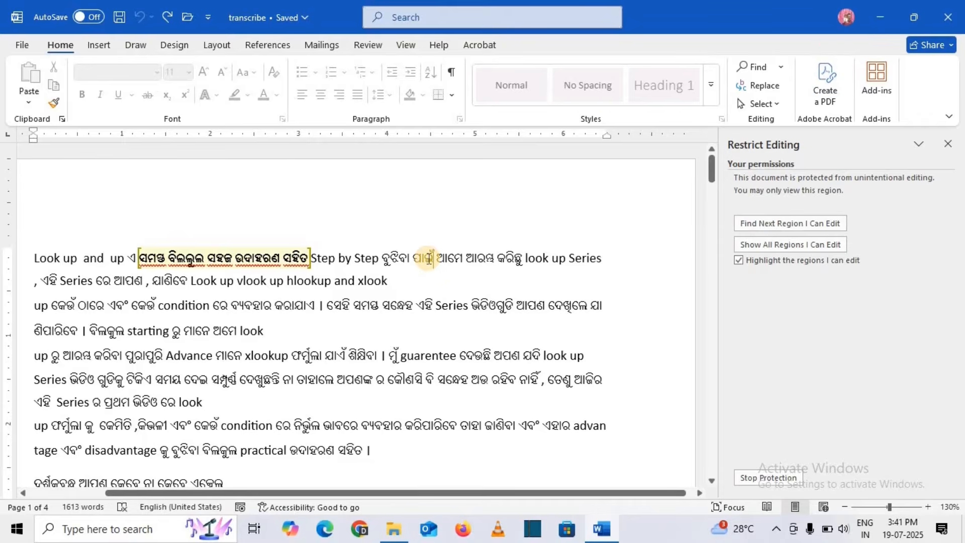
Try deleting locked text, then select a phrase outside the editable region.
{"action": "key", "text": "BackSpace"}
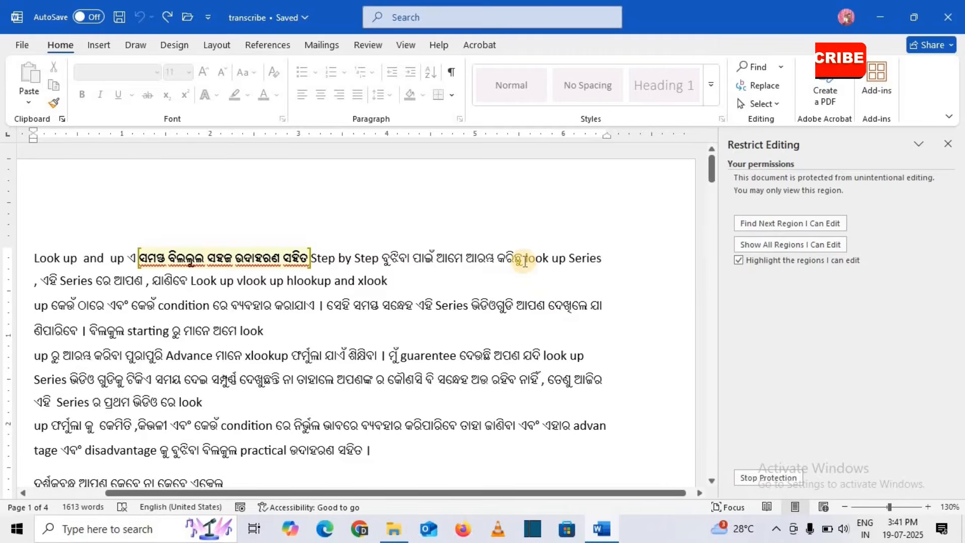
{"action": "left_click", "coordinate": [524, 259]}
{"action": "left_click_drag", "start_coordinate": [525, 259], "coordinate": [450, 261]}
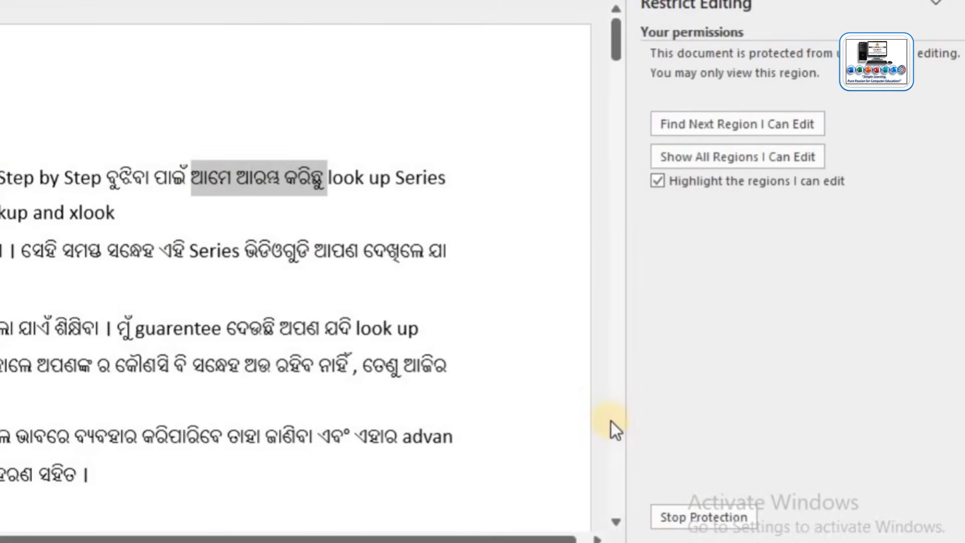
Stop protection with the password, uncheck the read-only restriction, and remove the Everyone exceptions.
{"action": "left_click", "coordinate": [686, 518]}
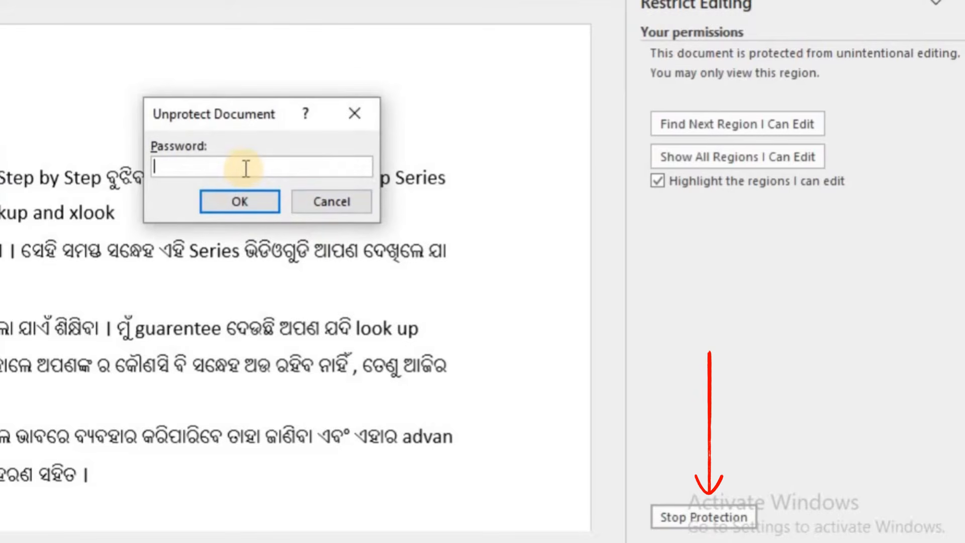
{"action": "type", "text": "1234"}
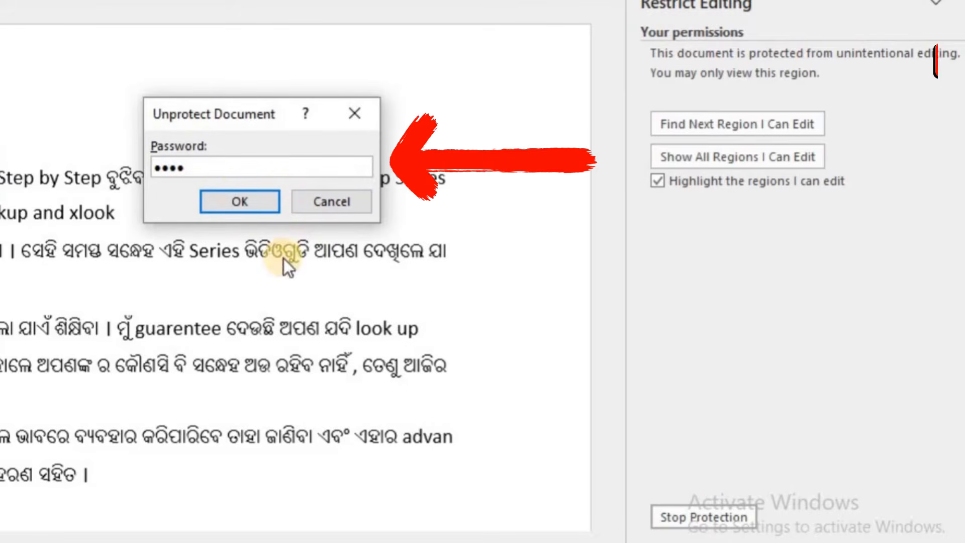
{"action": "left_click", "coordinate": [264, 207]}
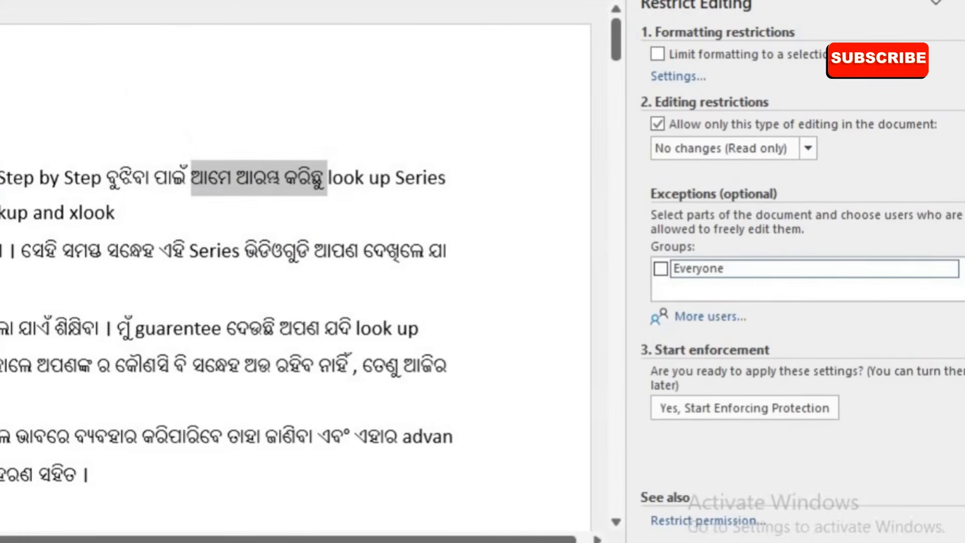
{"action": "left_click", "coordinate": [658, 126]}
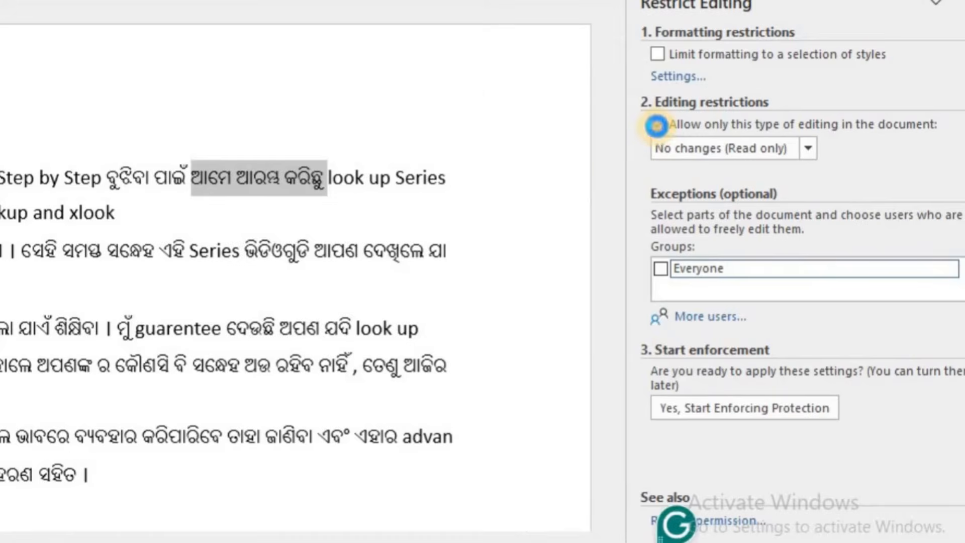
{"action": "left_click", "coordinate": [198, 211]}
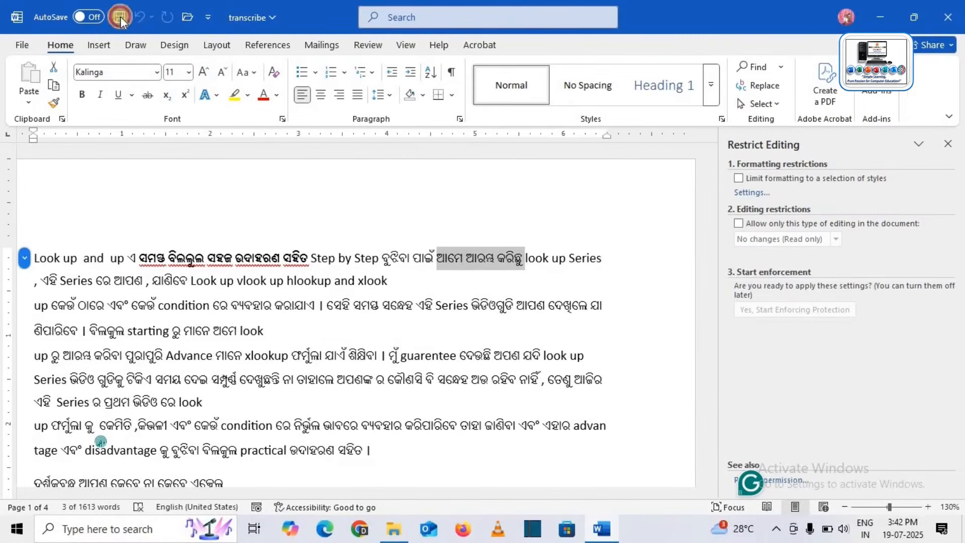
Reopen transcribe maximized, dismiss the personal-information notice, and close the Restrict Editing pane.
{"action": "left_click", "coordinate": [953, 15]}
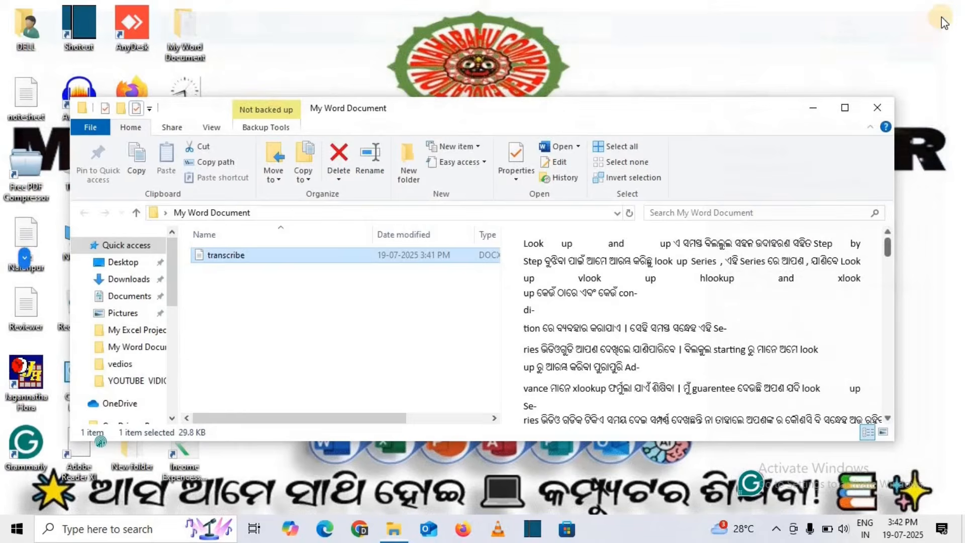
{"action": "left_click", "coordinate": [291, 257]}
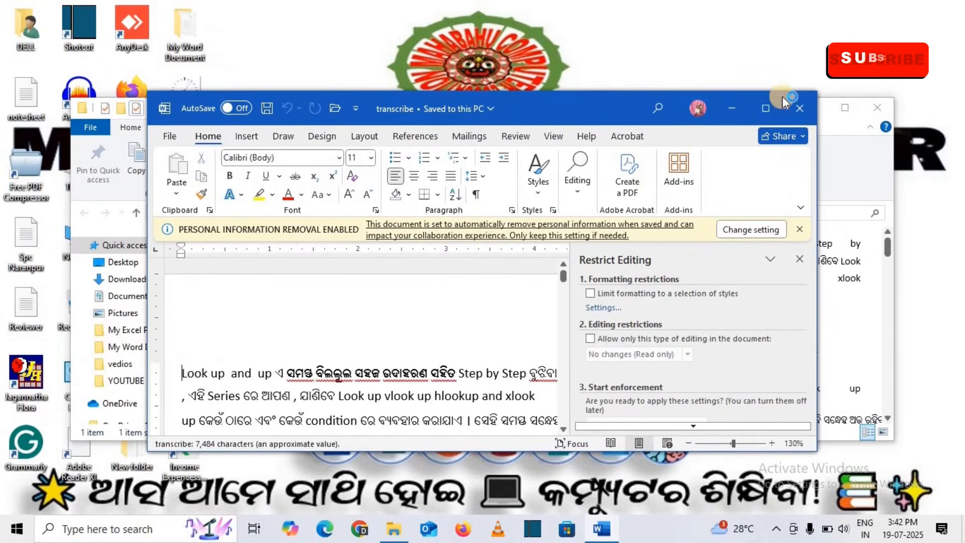
{"action": "left_click", "coordinate": [769, 106]}
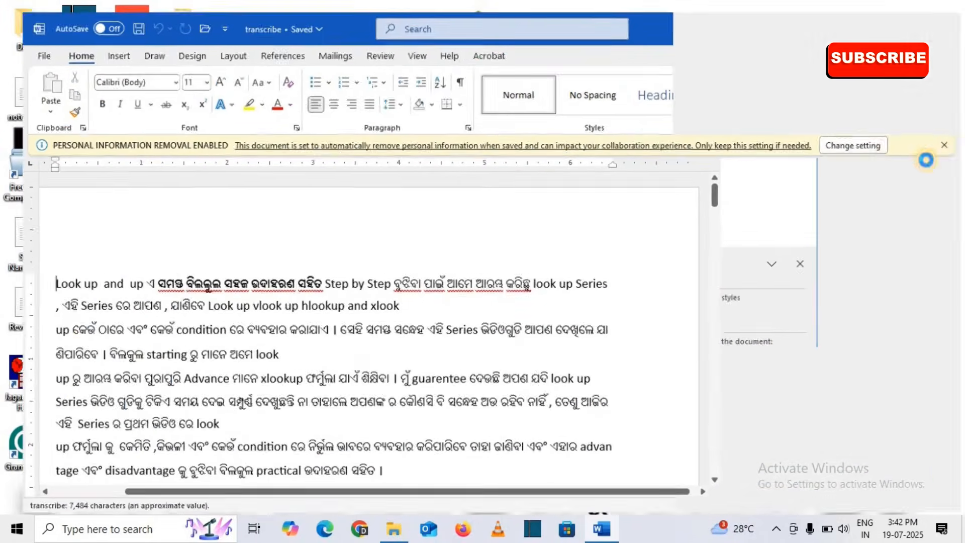
{"action": "left_click", "coordinate": [950, 139]}
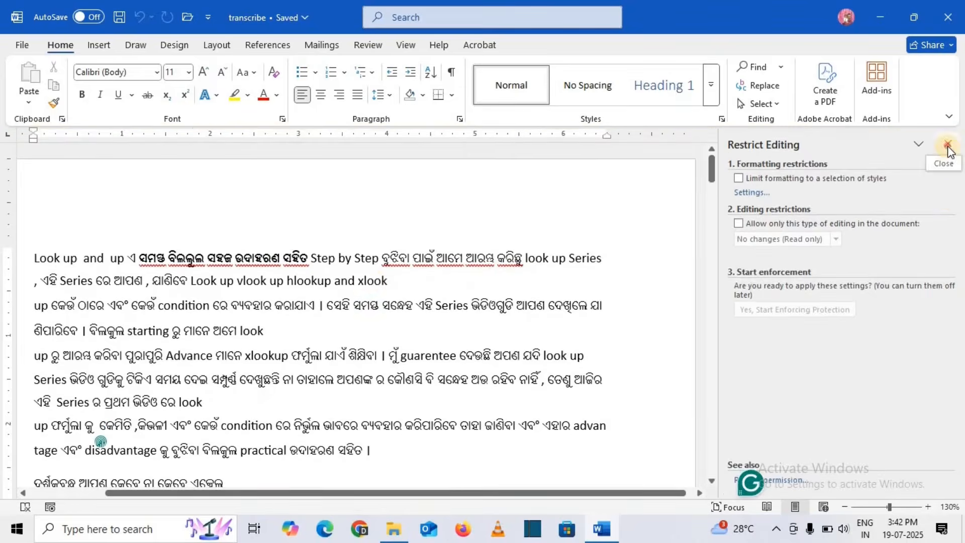
{"action": "left_click", "coordinate": [949, 145]}
Remove the stray characters and the doubled 'StepStep' word from the opening line.
{"action": "left_click", "coordinate": [518, 259]}
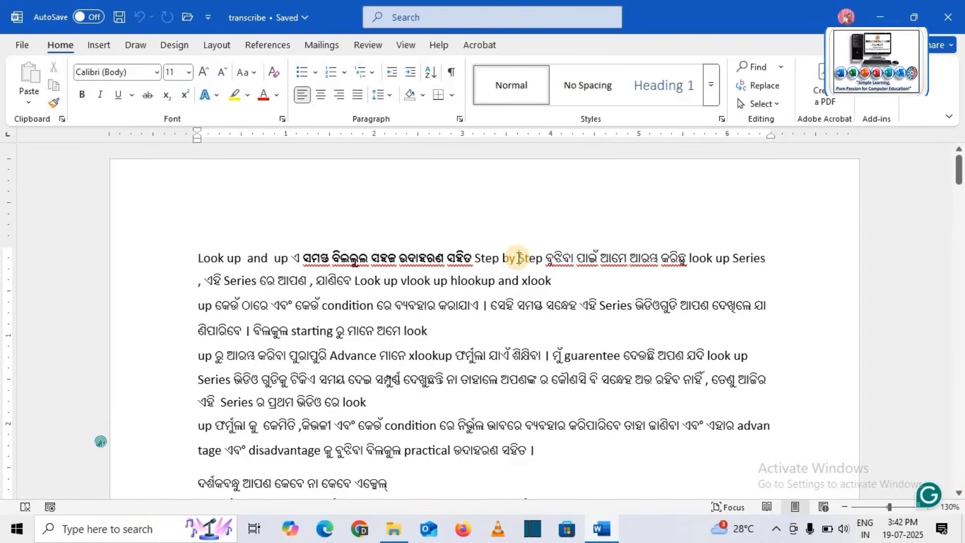
{"action": "key", "text": "BackSpace"}
{"action": "key", "text": "BackSpace"}
{"action": "key", "text": "BackSpace"}
{"action": "key", "text": "BackSpace"}
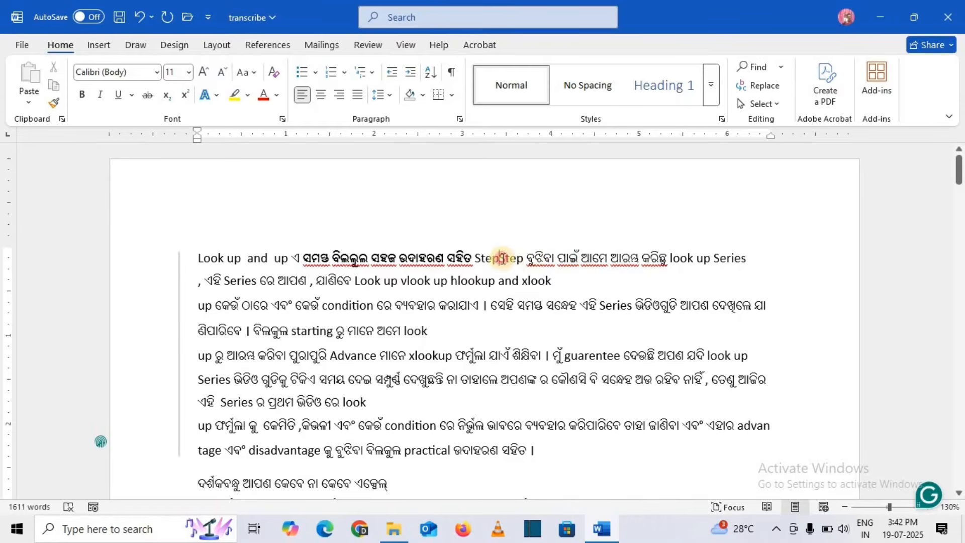
{"action": "double_click", "coordinate": [501, 257]}
{"action": "key", "text": "BackSpace"}
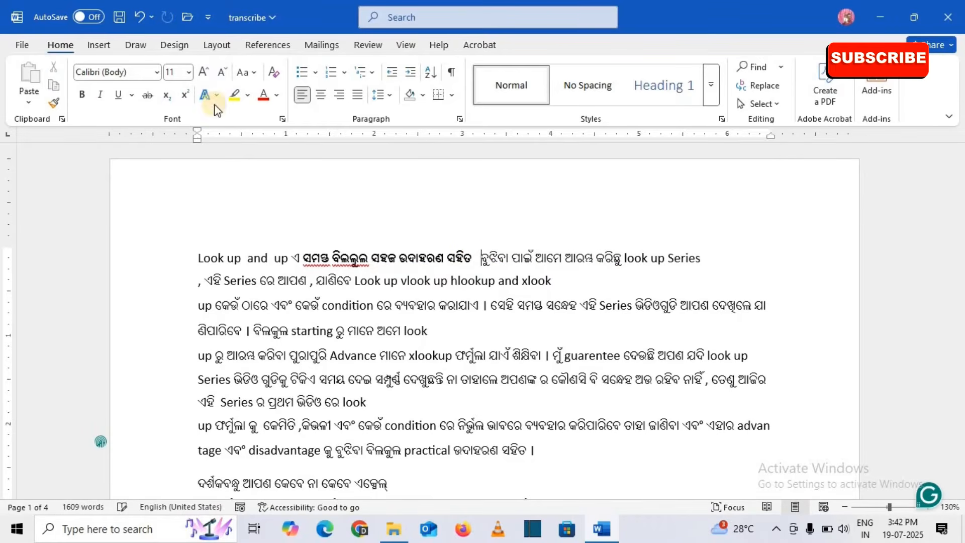
Make three Odia words on the first line bold.
{"action": "left_click", "coordinate": [483, 258]}
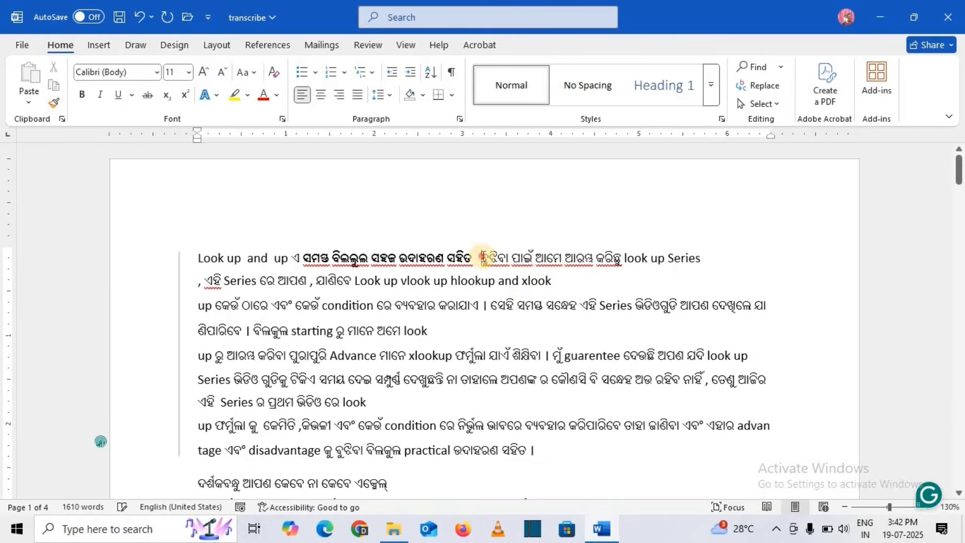
{"action": "left_click_drag", "start_coordinate": [483, 257], "coordinate": [553, 258]}
{"action": "left_click", "coordinate": [84, 96]}
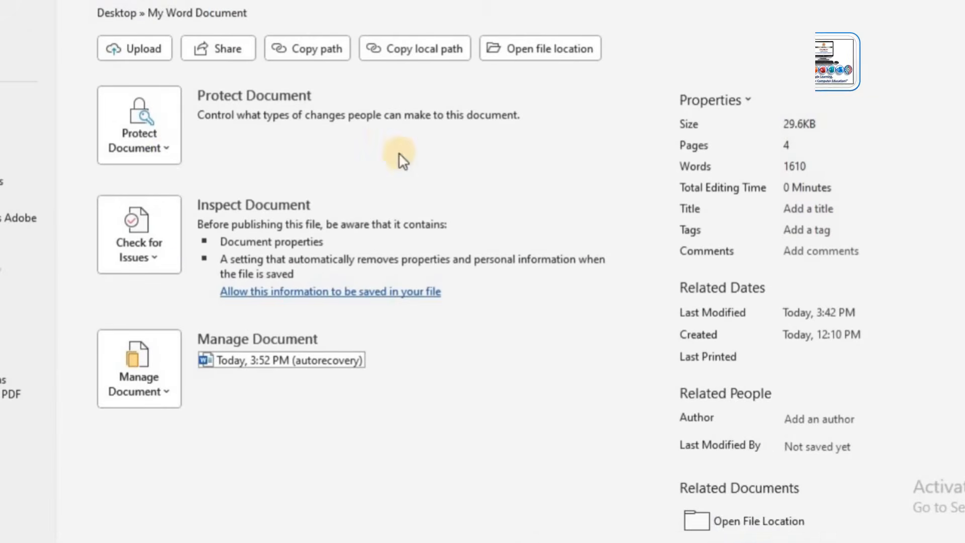
{"action": "left_click", "coordinate": [172, 165]}
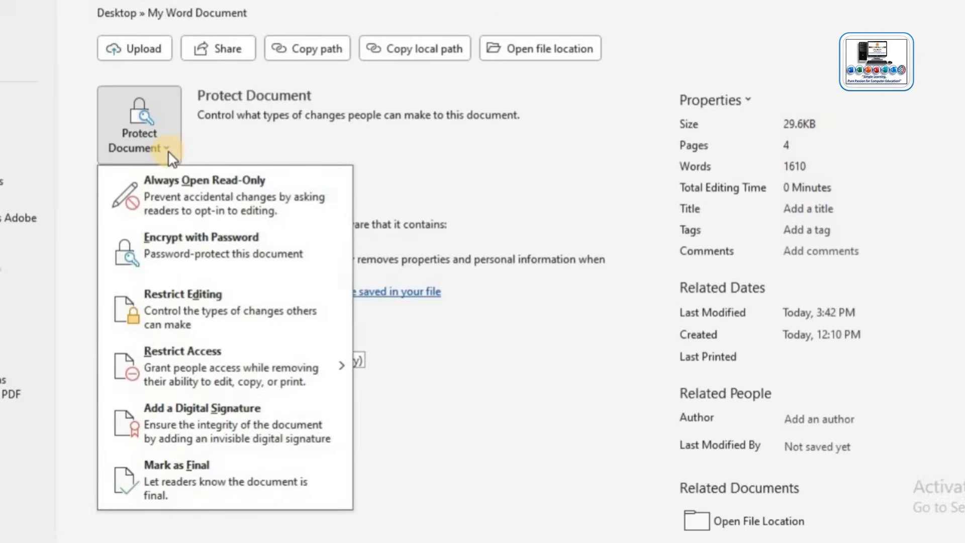
{"action": "mouse_move", "coordinate": [195, 383]}
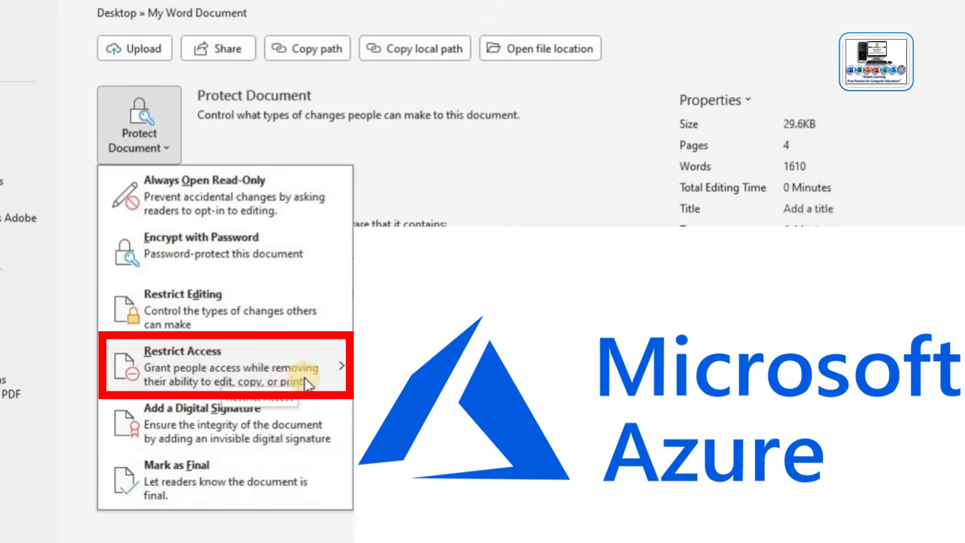
{"action": "mouse_move", "coordinate": [314, 374]}
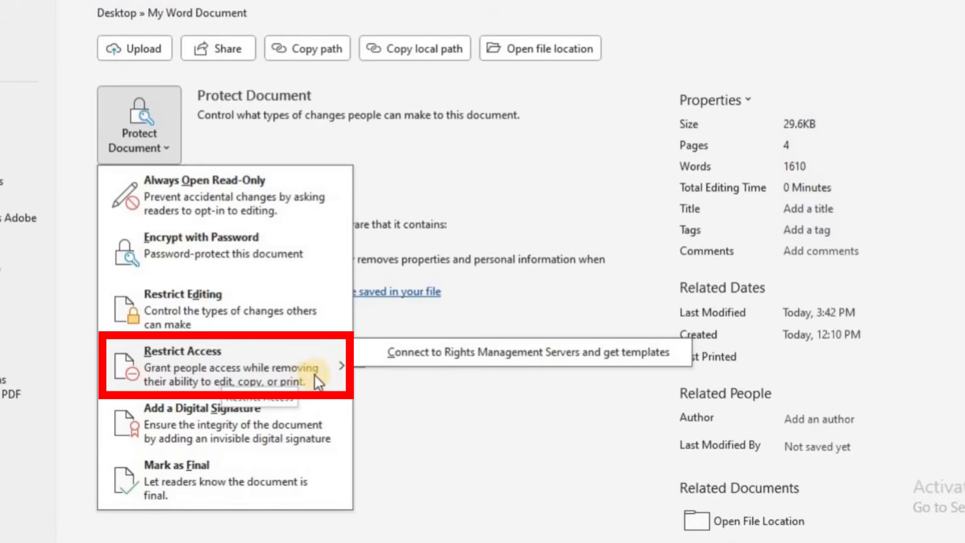
{"action": "left_click", "coordinate": [388, 354]}
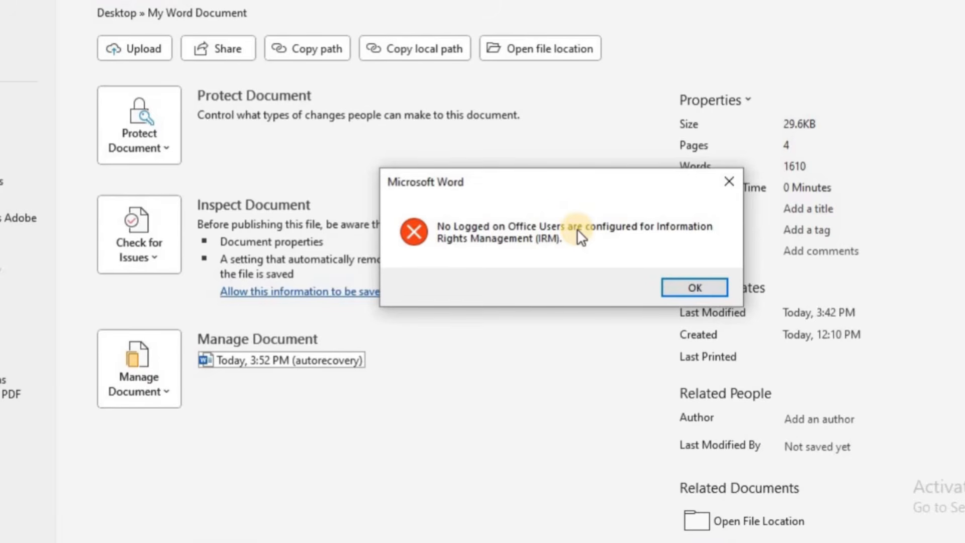
{"action": "left_click", "coordinate": [697, 287]}
Mark transcribe as final via Protect Document and confirm saving it with OK.
{"action": "left_click", "coordinate": [161, 147]}
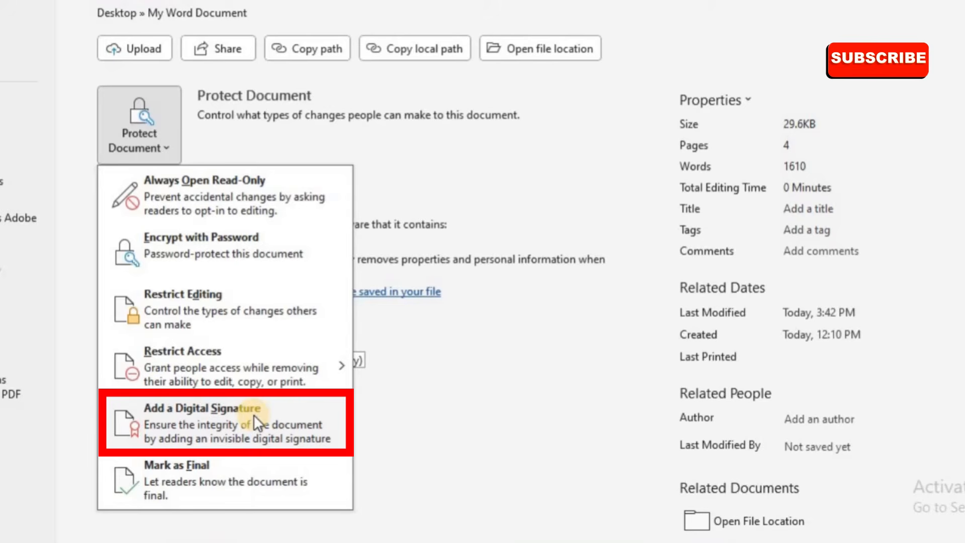
{"action": "left_click", "coordinate": [173, 471]}
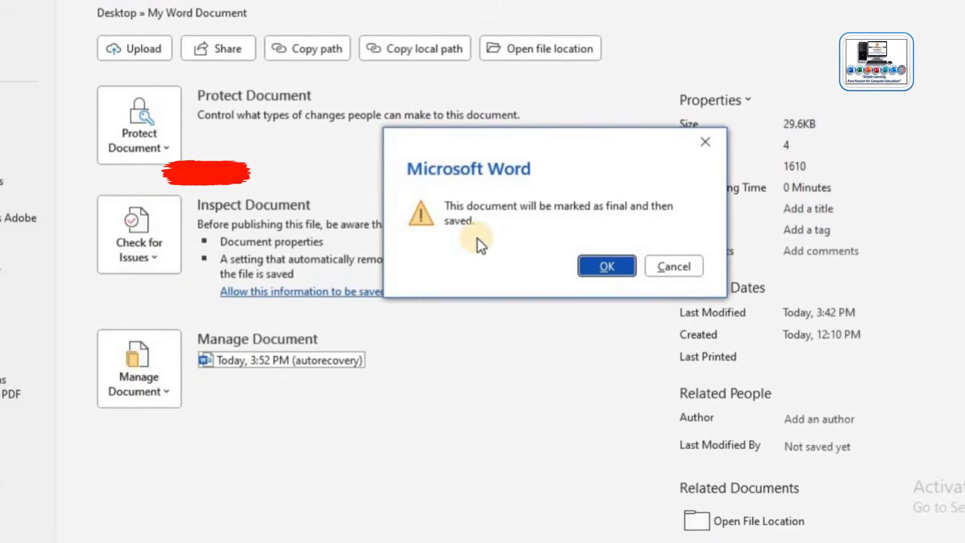
{"action": "left_click", "coordinate": [621, 267]}
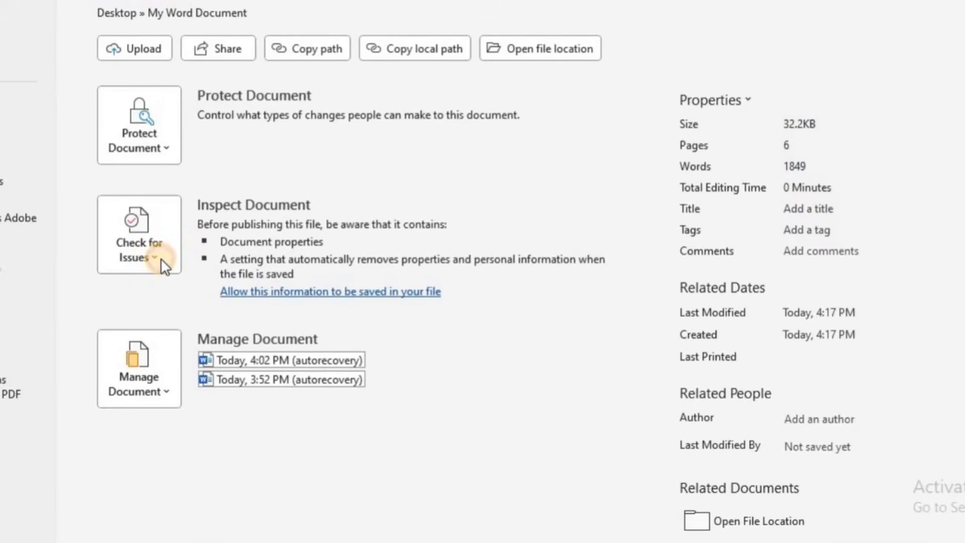
{"action": "left_click", "coordinate": [161, 259]}
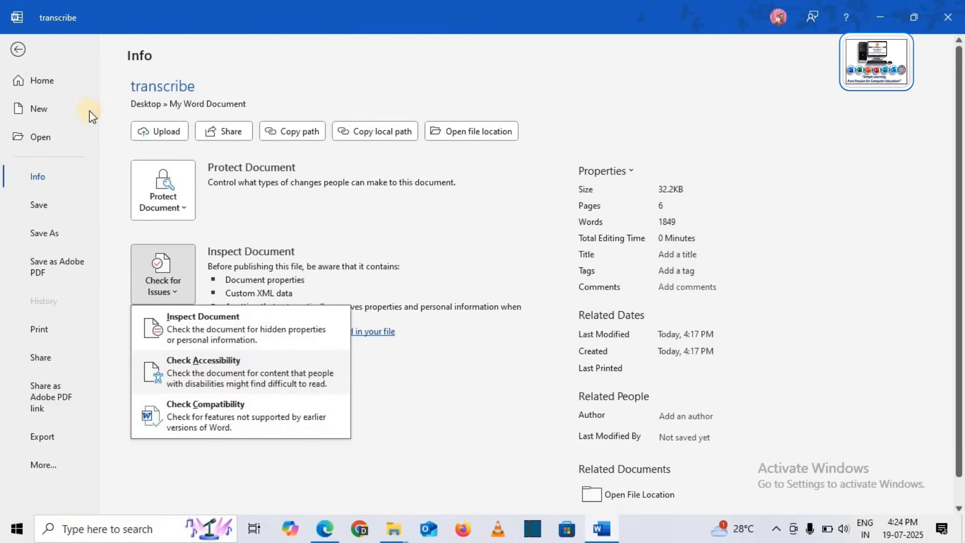
Return to the document and select the first paragraph from 'Video' to 'document'.
{"action": "left_click", "coordinate": [17, 50]}
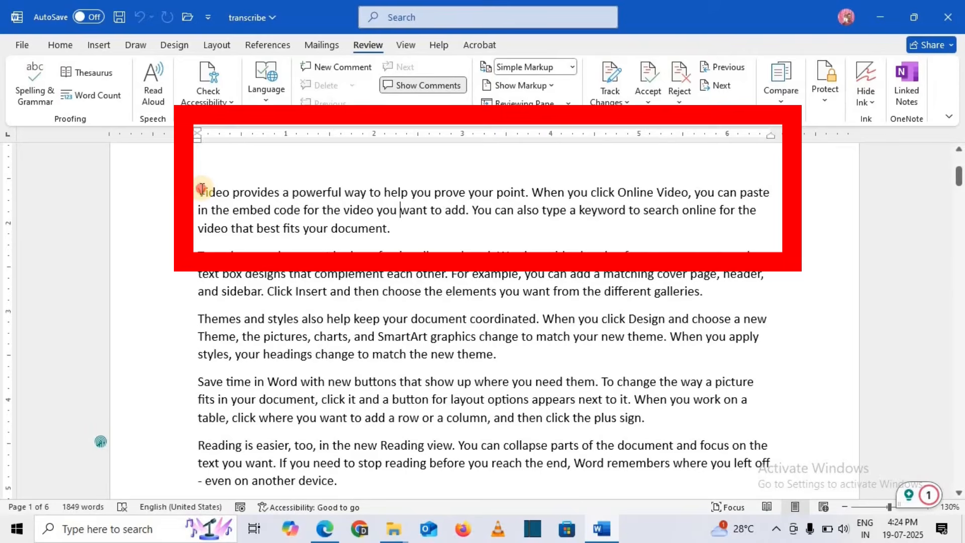
{"action": "left_click_drag", "start_coordinate": [200, 190], "coordinate": [388, 229]}
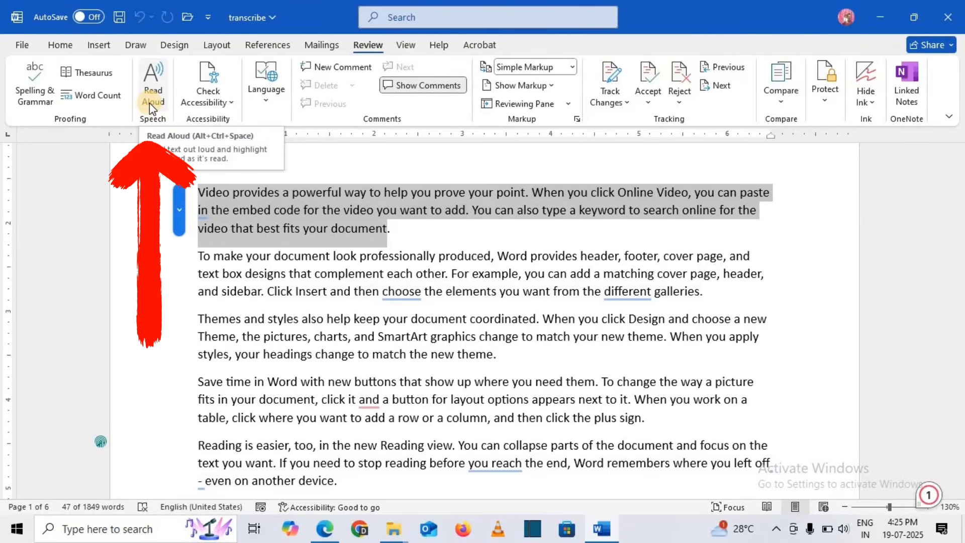
Have Read Aloud play the selected paragraph, then pause it.
{"action": "left_click", "coordinate": [149, 103]}
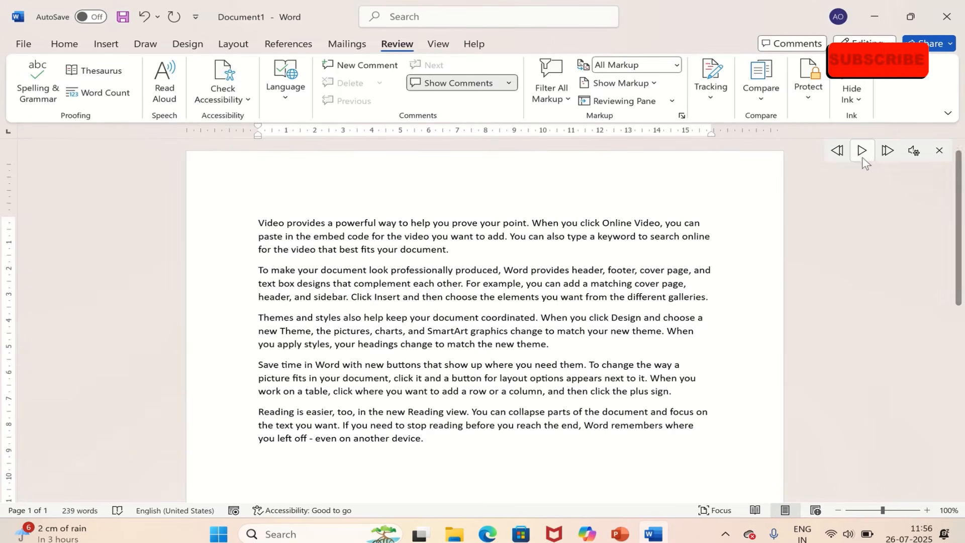
{"action": "left_click", "coordinate": [862, 151]}
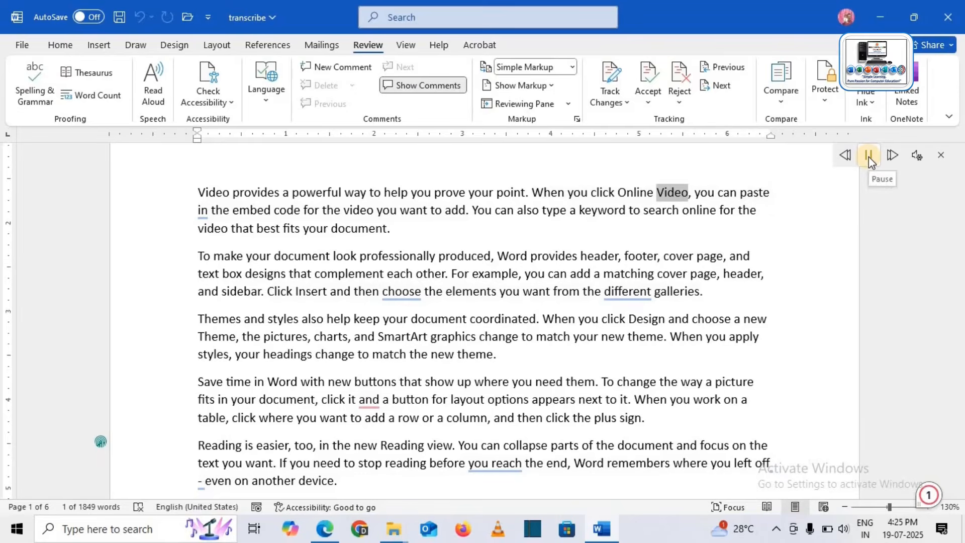
{"action": "left_click", "coordinate": [869, 156]}
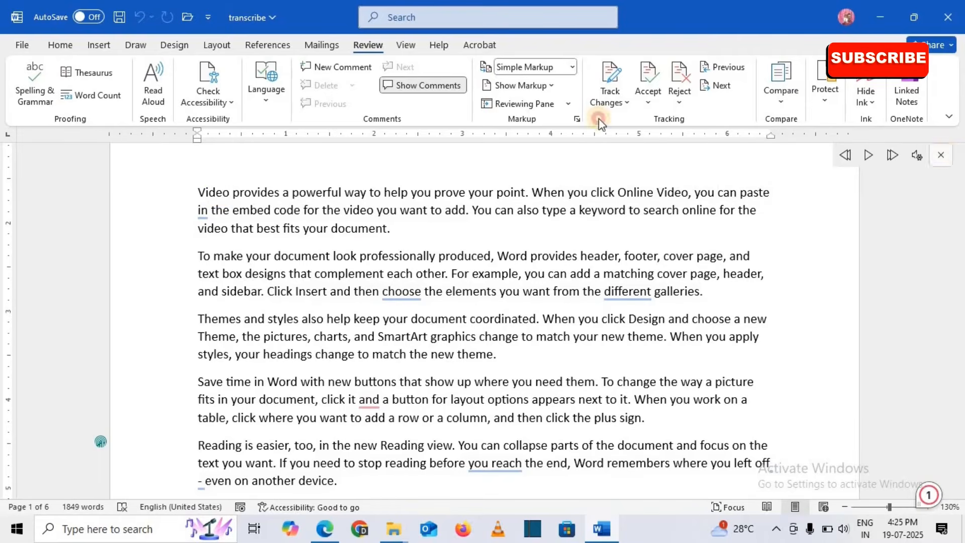
{"action": "left_click", "coordinate": [29, 45]}
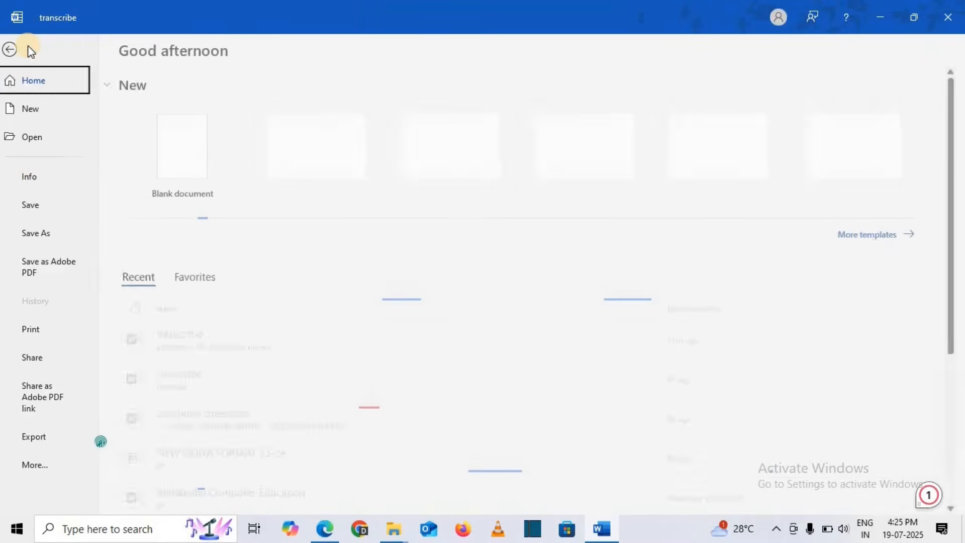
Run Check Accessibility from the Info page's Check for Issues, finding no issues.
{"action": "left_click", "coordinate": [41, 177]}
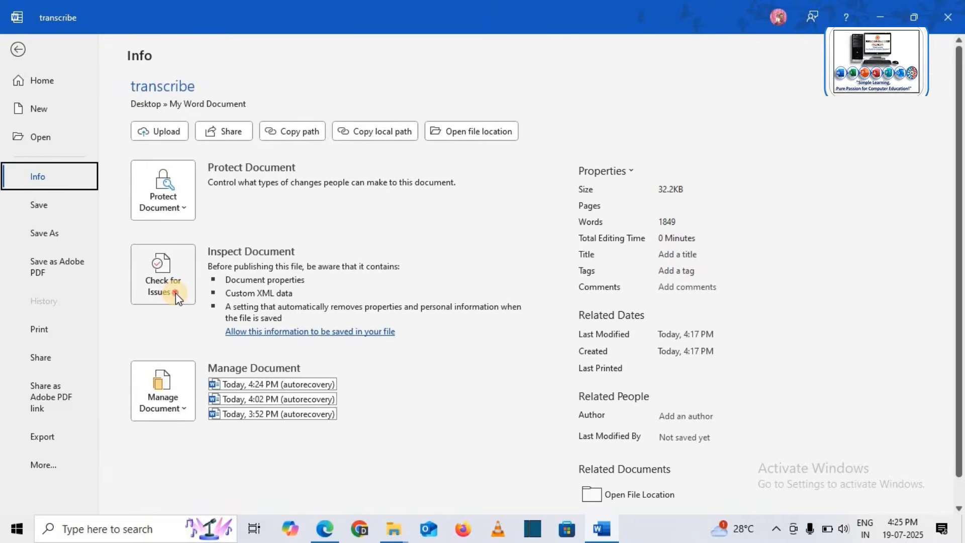
{"action": "left_click", "coordinate": [176, 294]}
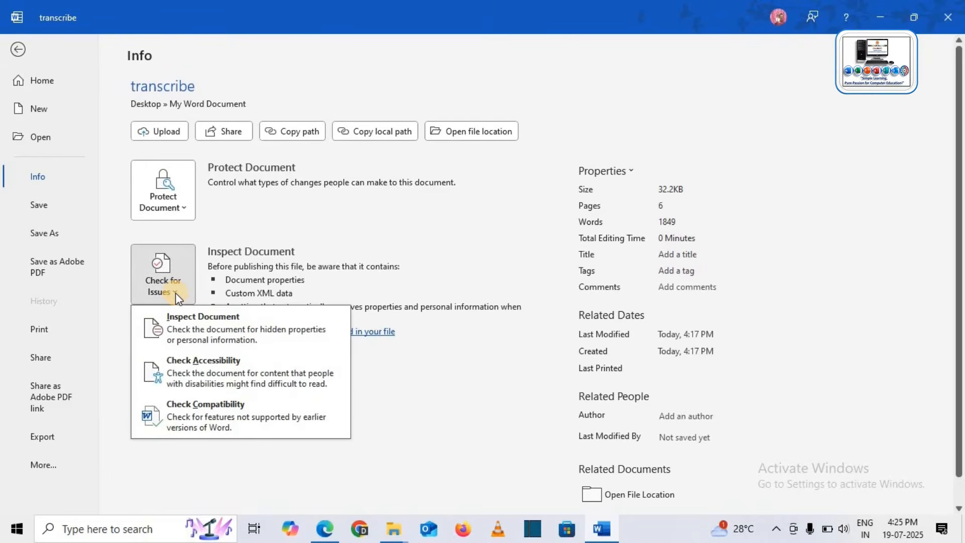
{"action": "left_click", "coordinate": [193, 381]}
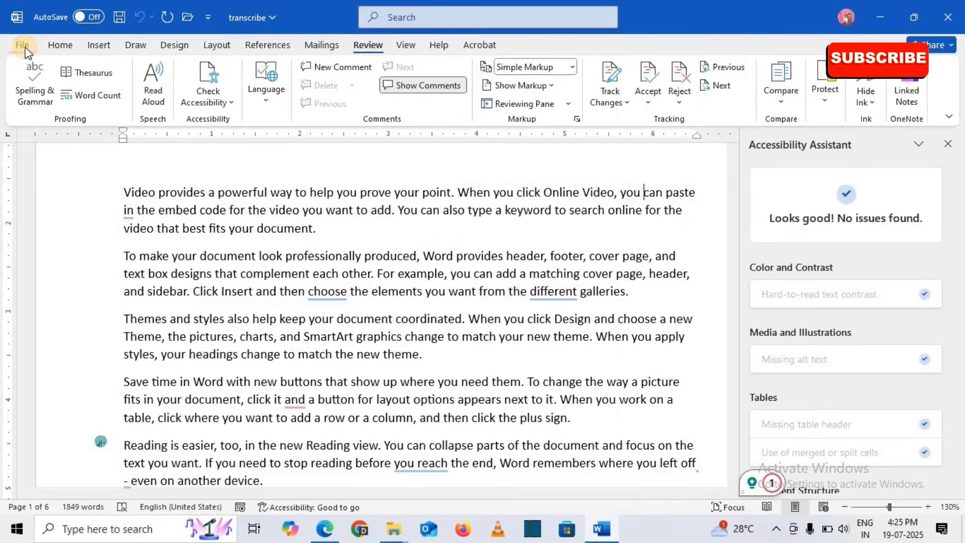
{"action": "left_click", "coordinate": [23, 47]}
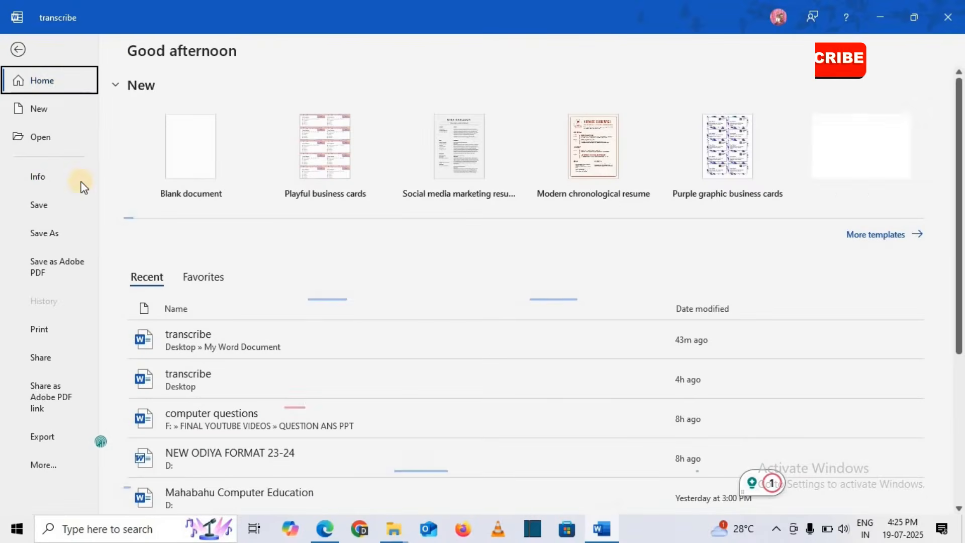
{"action": "left_click", "coordinate": [39, 179]}
Run Check Compatibility: no issues for Word 97-2003, 2007 or 2010; review the versions dropdown.
{"action": "left_click", "coordinate": [216, 296]}
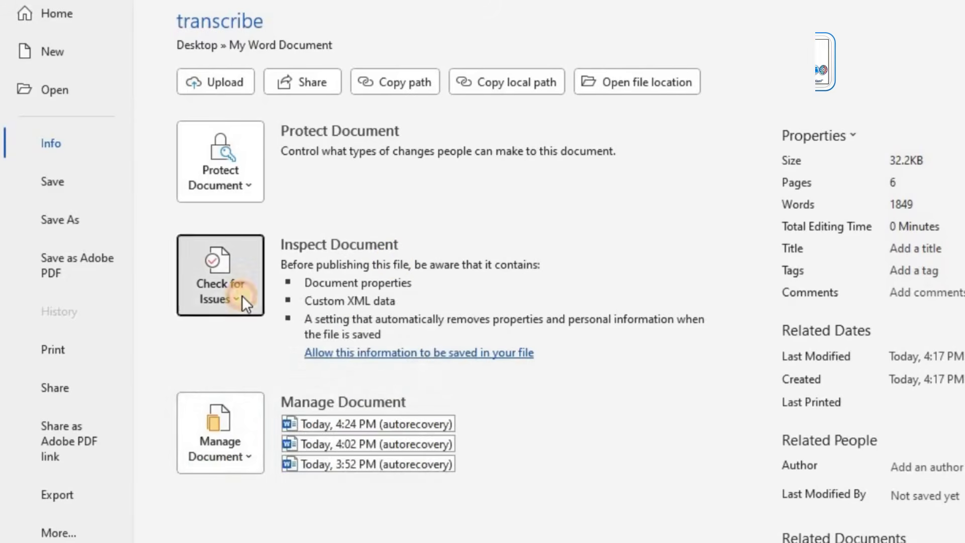
{"action": "left_click", "coordinate": [242, 294]}
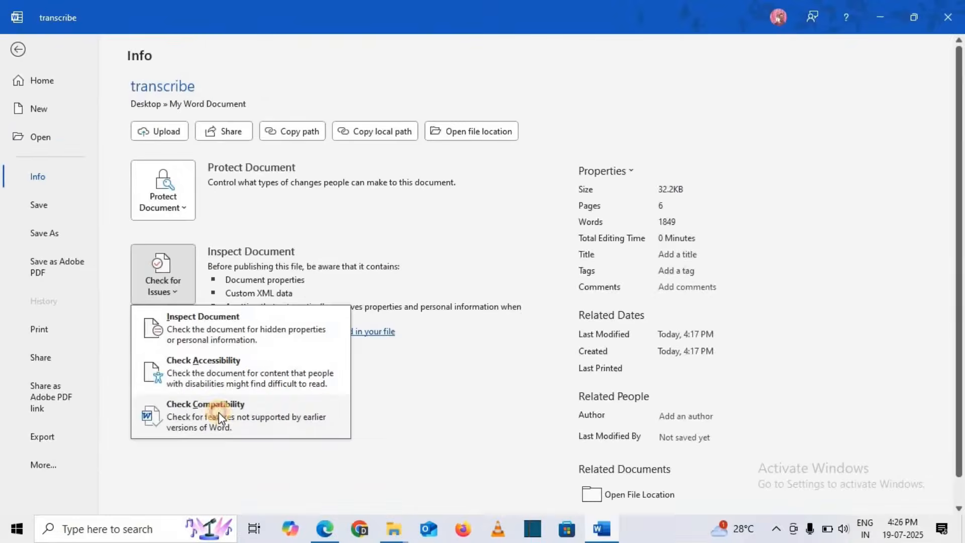
{"action": "left_click", "coordinate": [295, 461]}
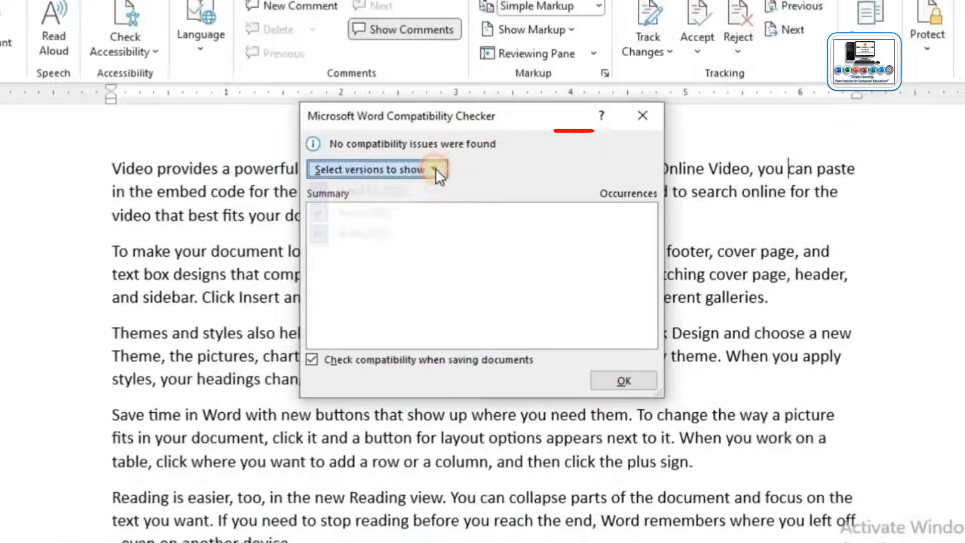
{"action": "left_click", "coordinate": [445, 194]}
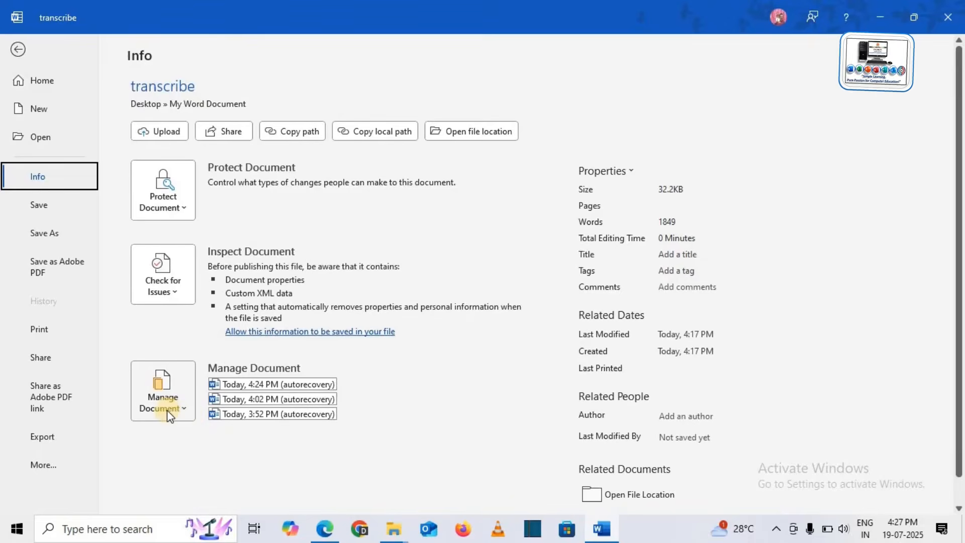
Browse the AutoRecovery files via Manage Document > Recover Unsaved Documents, then close the browser.
{"action": "left_click", "coordinate": [187, 409]}
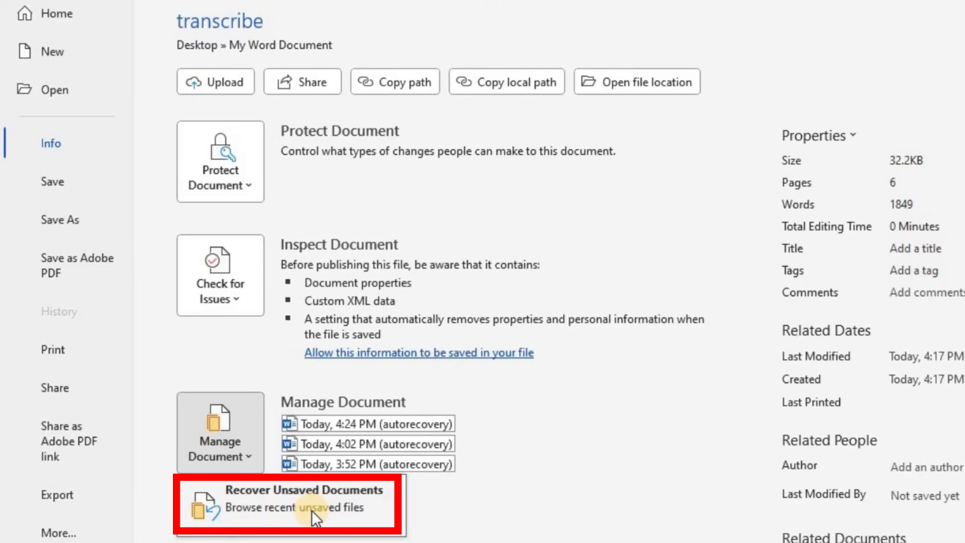
{"action": "left_click", "coordinate": [342, 505]}
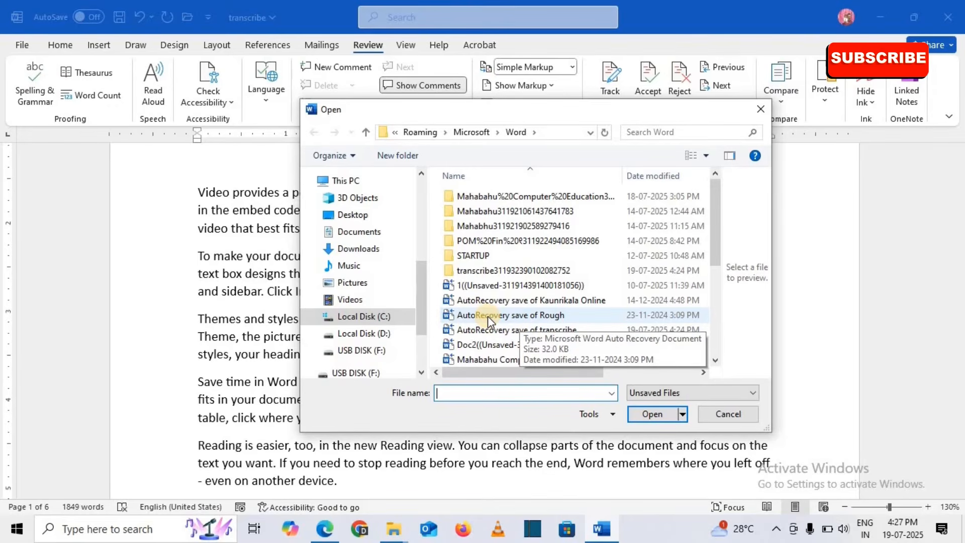
{"action": "left_click", "coordinate": [758, 109]}
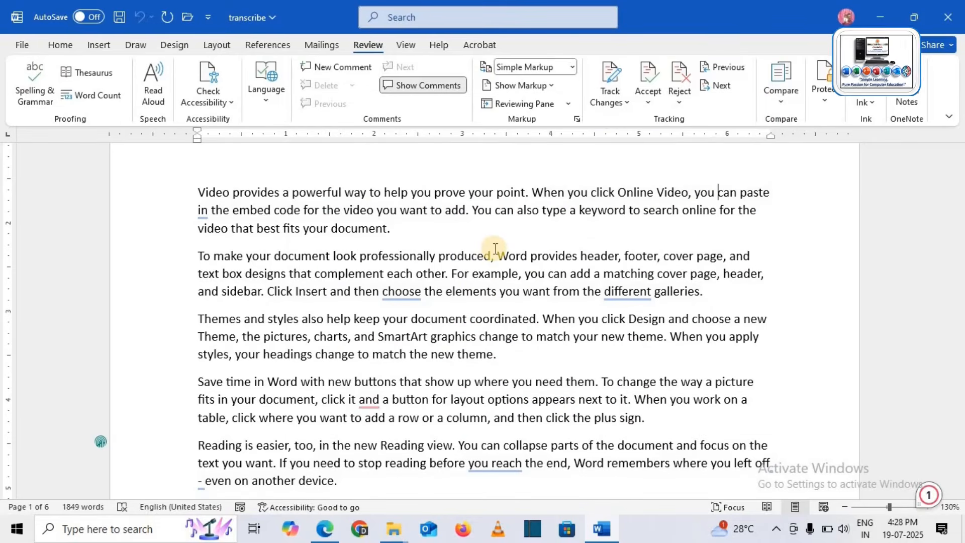
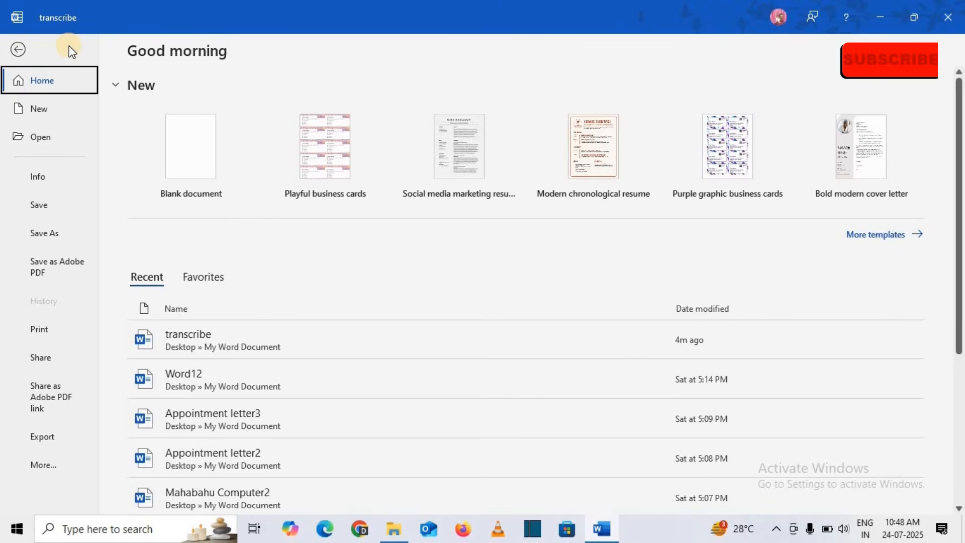
Replace the word 'Provide' with 'document' in the opening sentence of transcribe.
{"action": "left_click", "coordinate": [18, 49]}
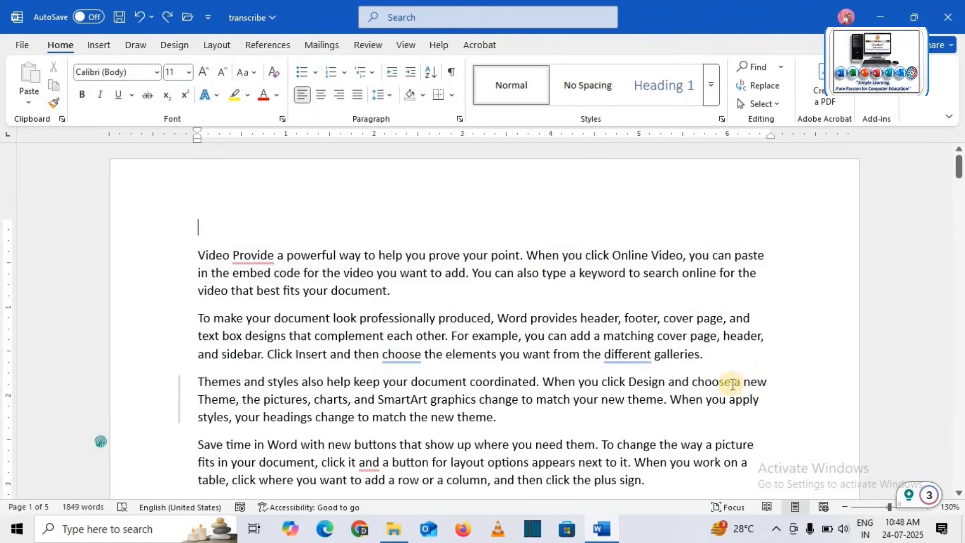
{"action": "double_click", "coordinate": [252, 254]}
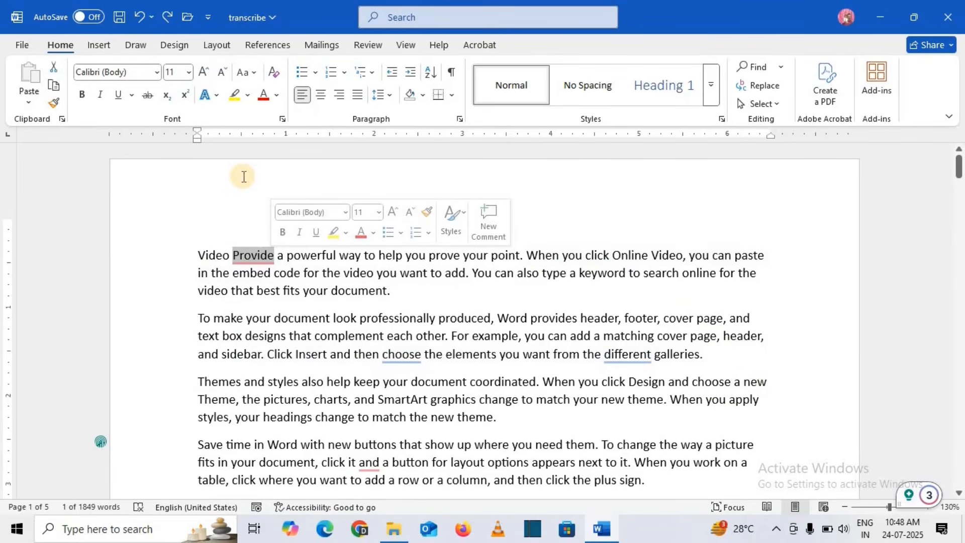
{"action": "key", "text": "Delete"}
{"action": "type", "text": "do"}
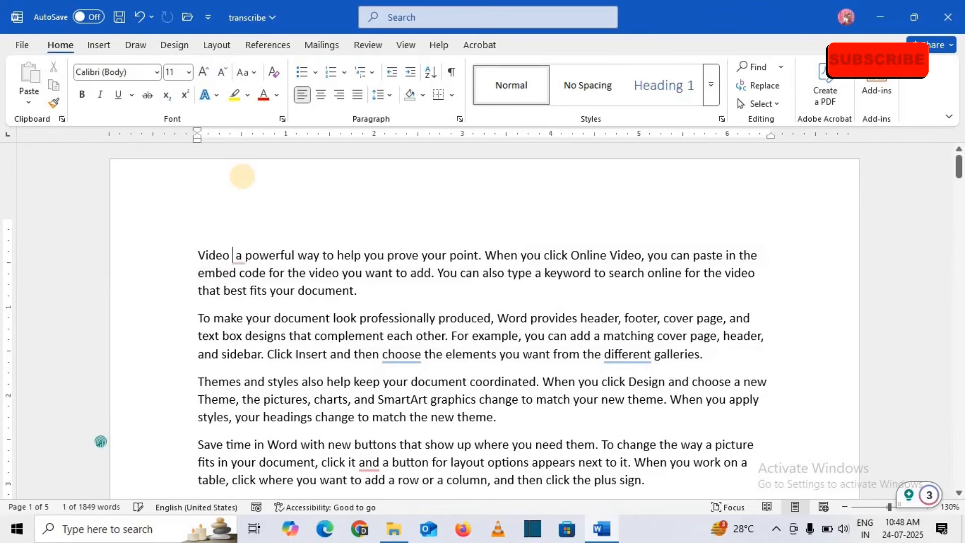
{"action": "type", "text": "cum"}
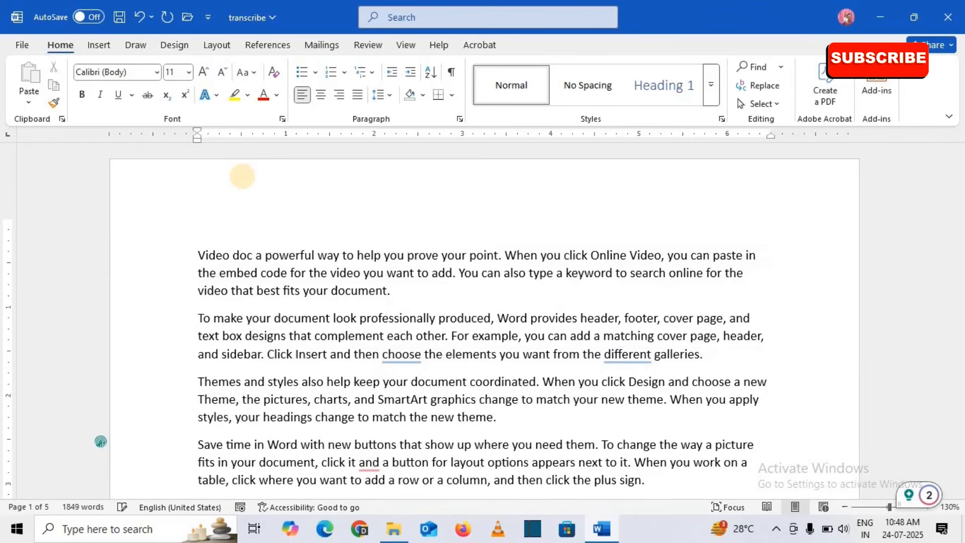
{"action": "type", "text": "ent"}
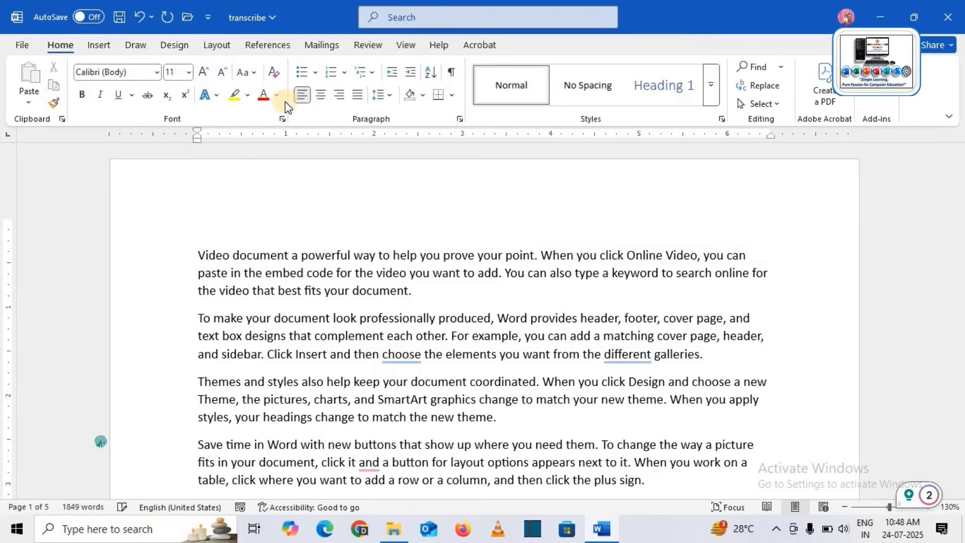
{"action": "left_click", "coordinate": [295, 204]}
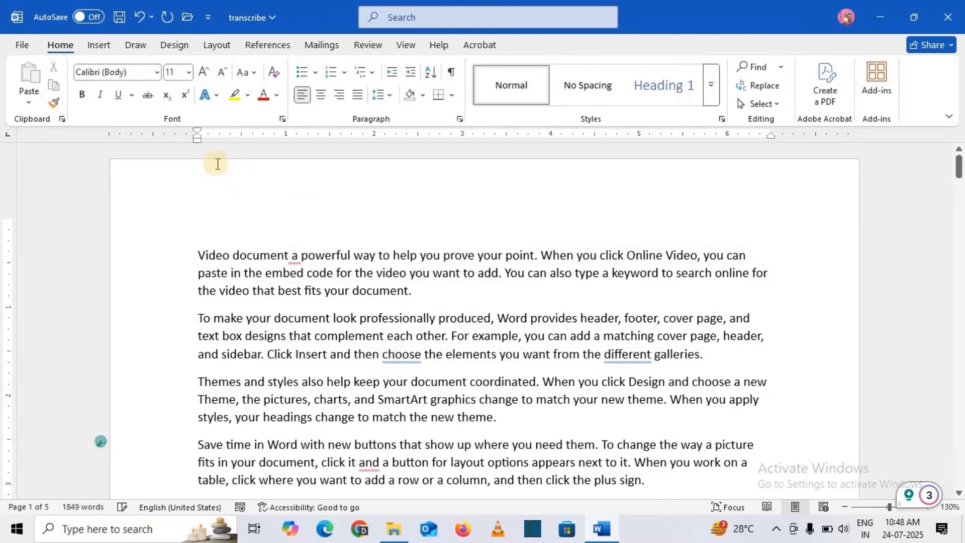
Save the edited transcribe document to This PC and return to the File view.
{"action": "left_click", "coordinate": [120, 20]}
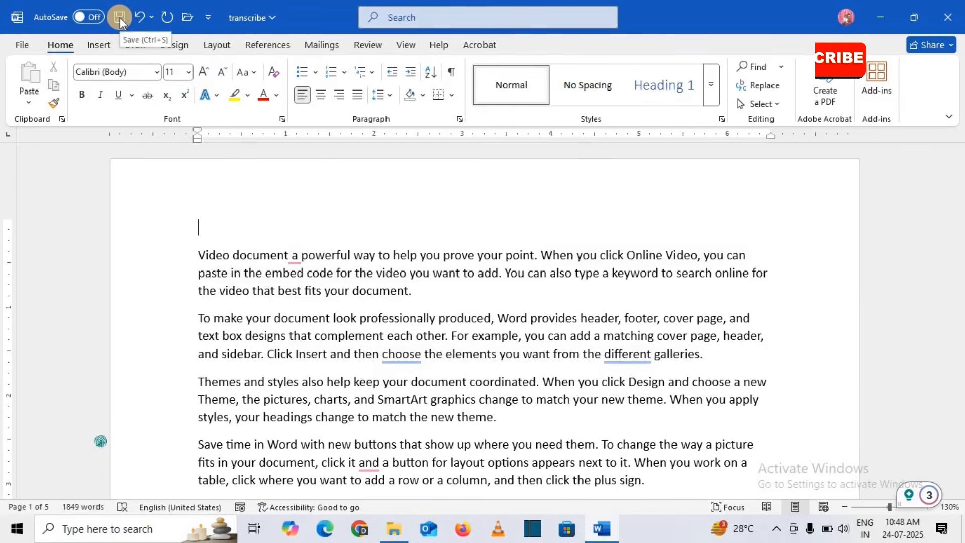
{"action": "left_click", "coordinate": [31, 44]}
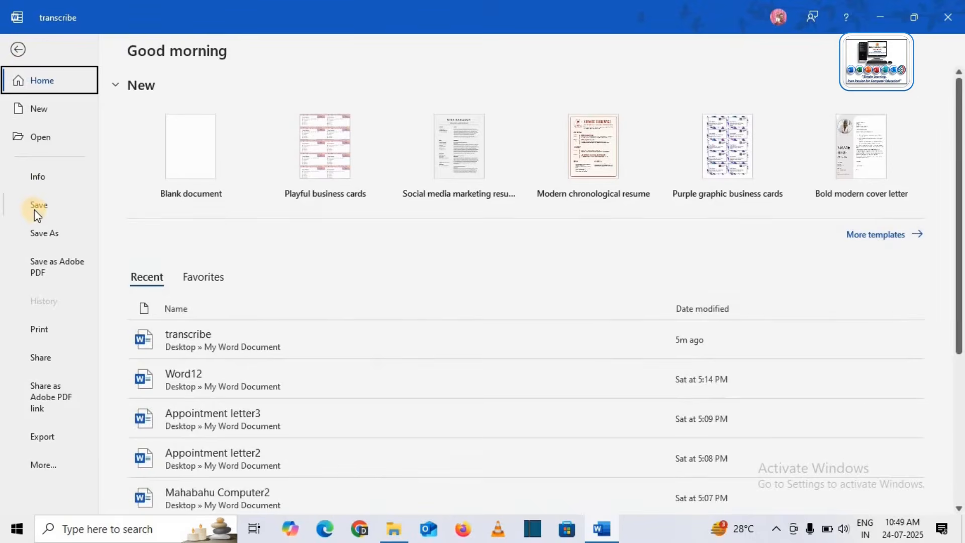
{"action": "left_click", "coordinate": [34, 209]}
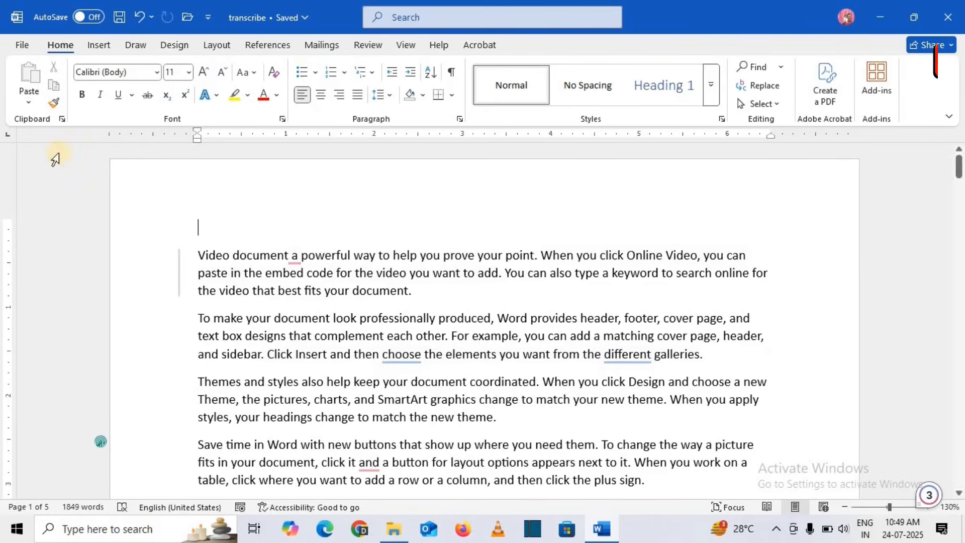
{"action": "left_click", "coordinate": [23, 50]}
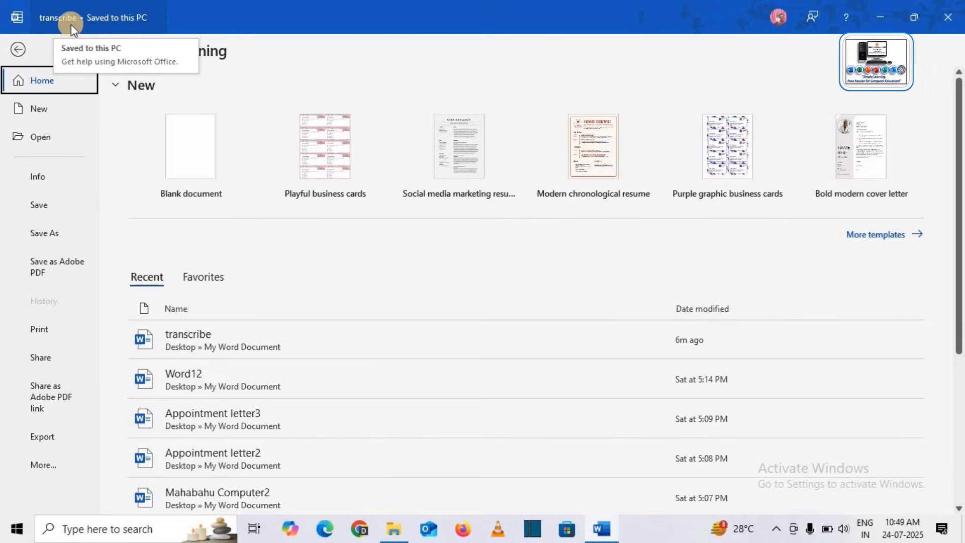
Save a copy named transcribe2 into the Desktop's My Word Document folder.
{"action": "left_click", "coordinate": [39, 237]}
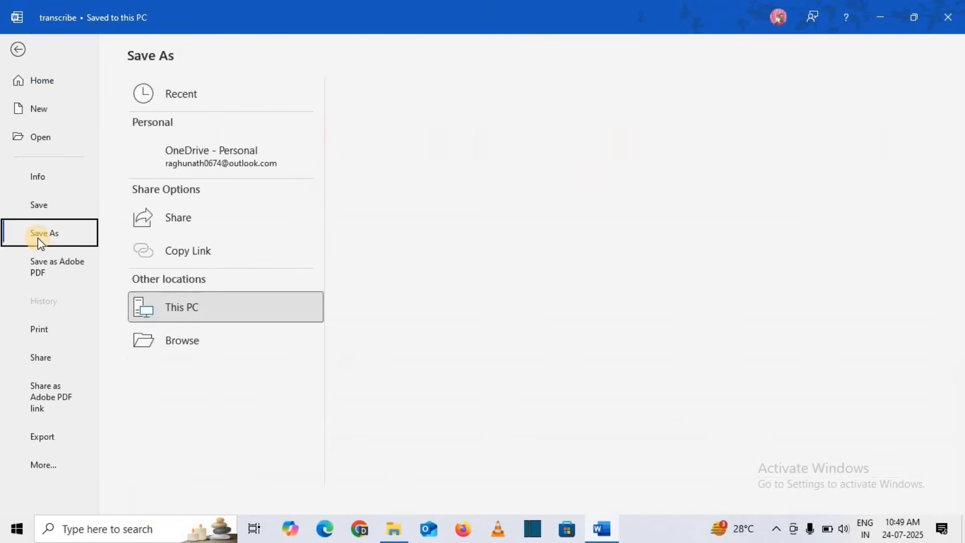
{"action": "left_click", "coordinate": [189, 308]}
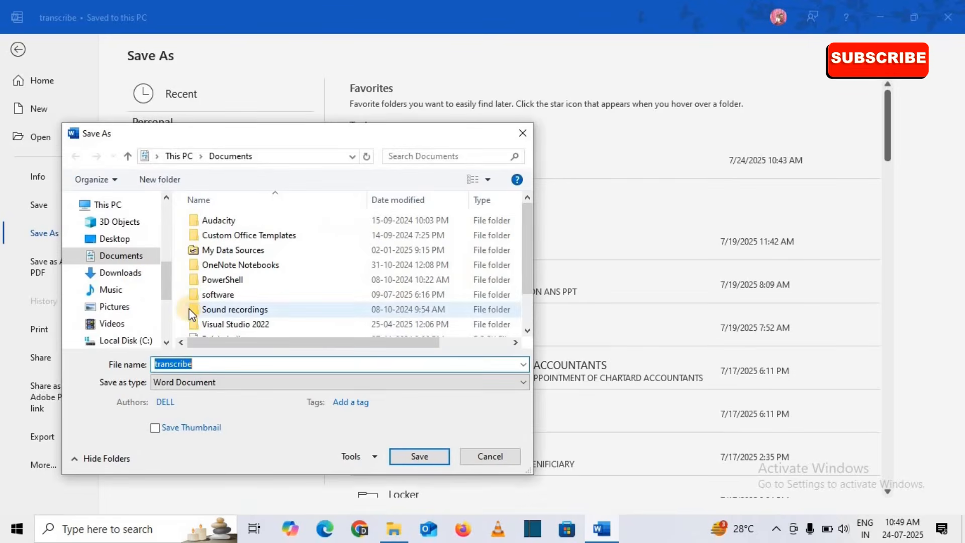
{"action": "left_click", "coordinate": [115, 238]}
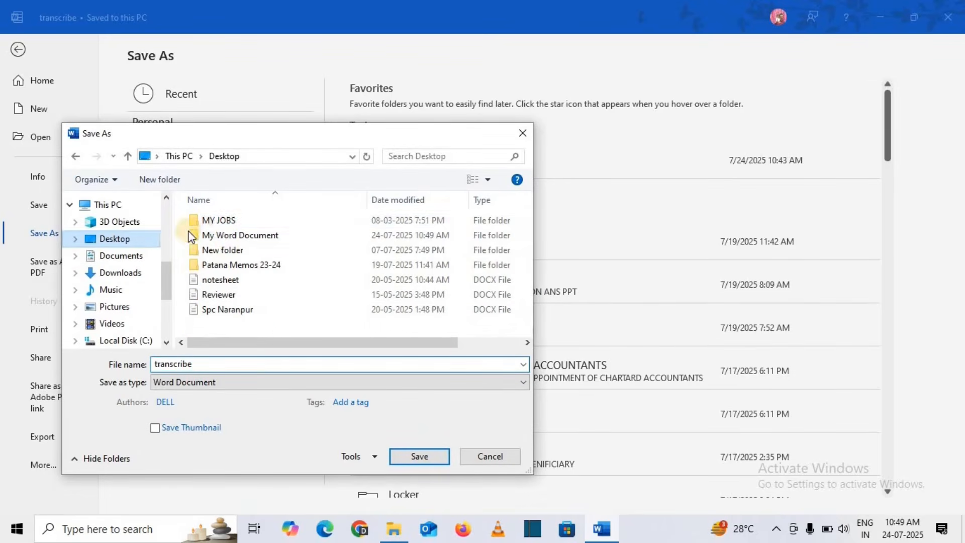
{"action": "double_click", "coordinate": [226, 239]}
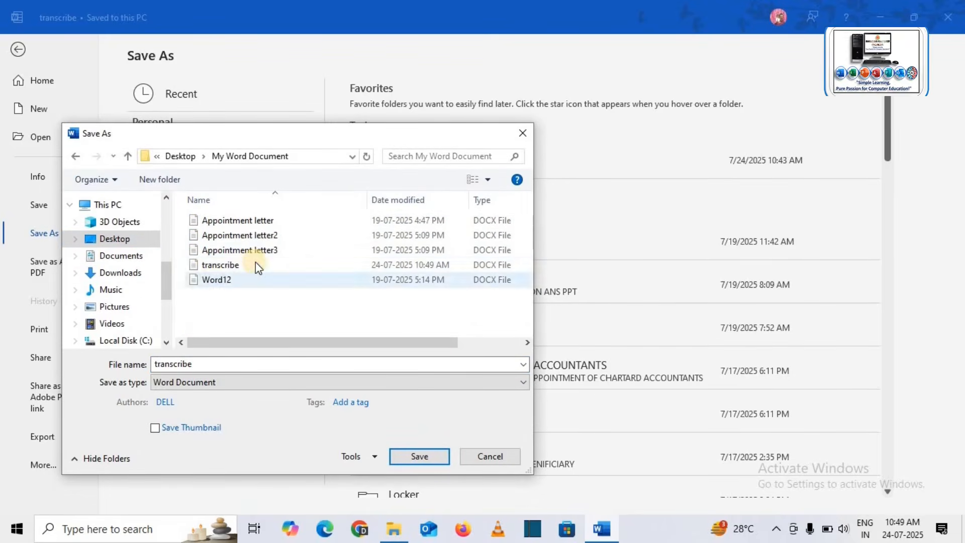
{"action": "double_click", "coordinate": [202, 364]}
{"action": "left_click", "coordinate": [203, 363]}
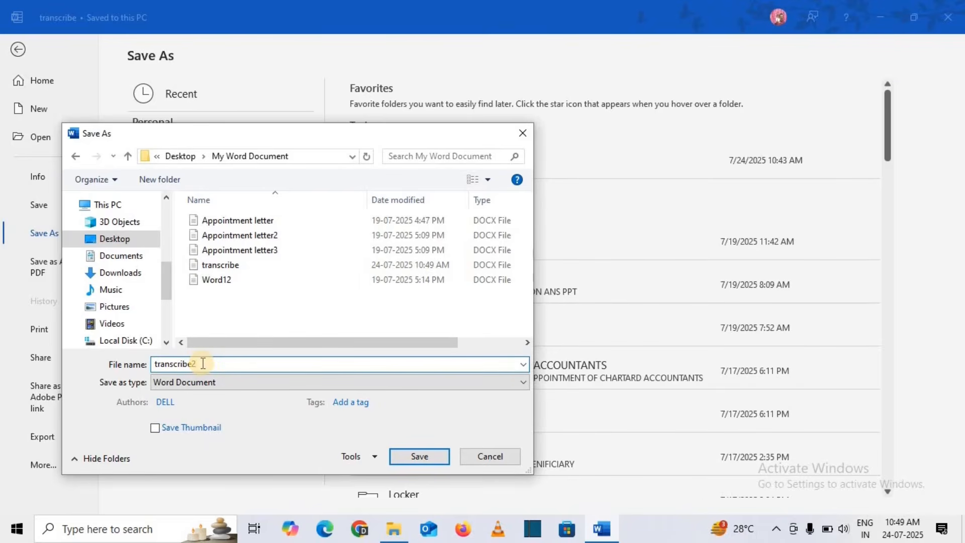
{"action": "left_click", "coordinate": [412, 455]}
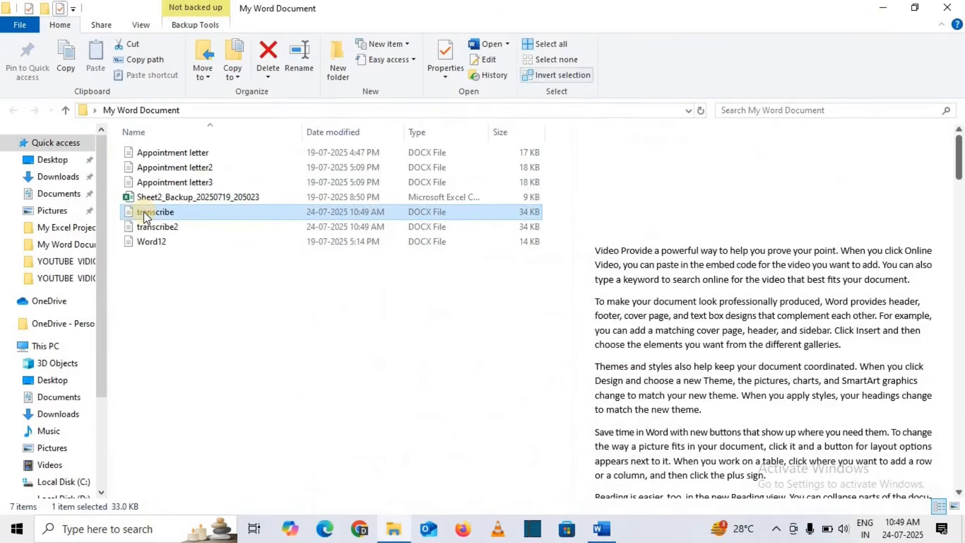
Select transcribe2 in File Explorer and preview its 'Video document a powerful way' text.
{"action": "left_click", "coordinate": [174, 227]}
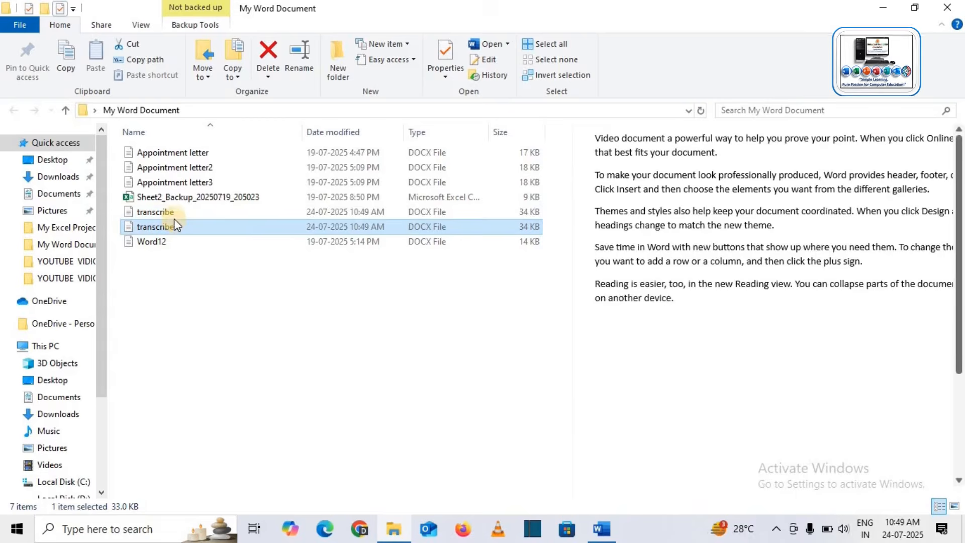
{"action": "left_click", "coordinate": [174, 237]}
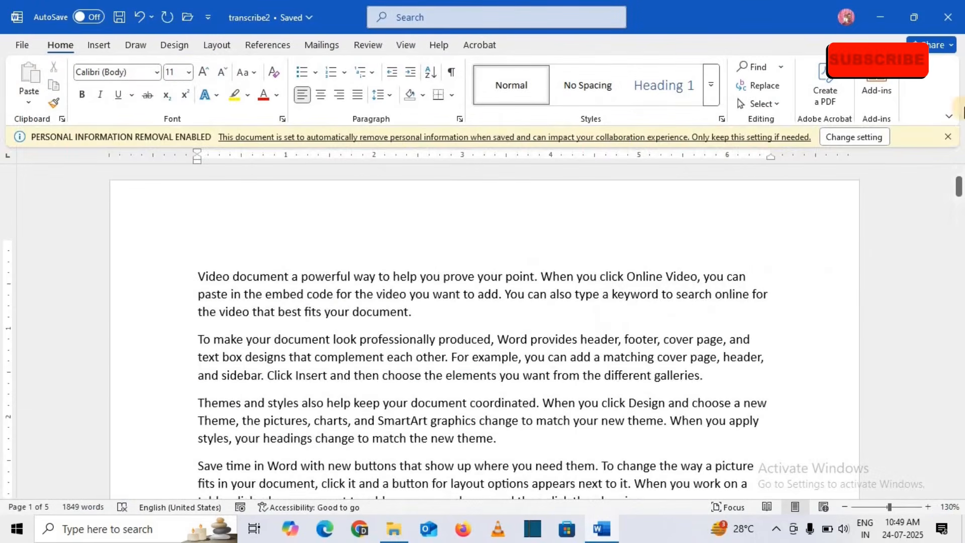
Change 'document' to 'document2' in transcribe2, save it, and close Word.
{"action": "left_click", "coordinate": [285, 255]}
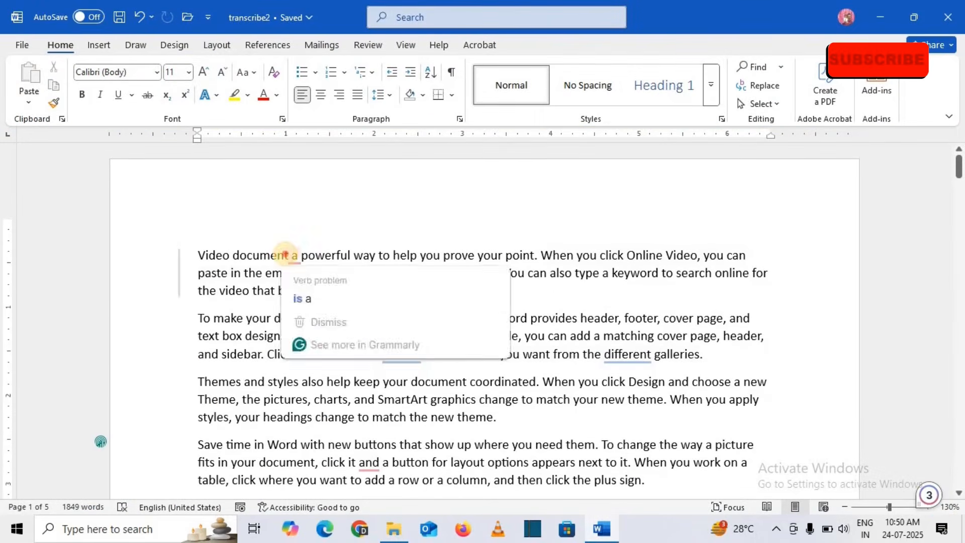
{"action": "left_click", "coordinate": [287, 255]}
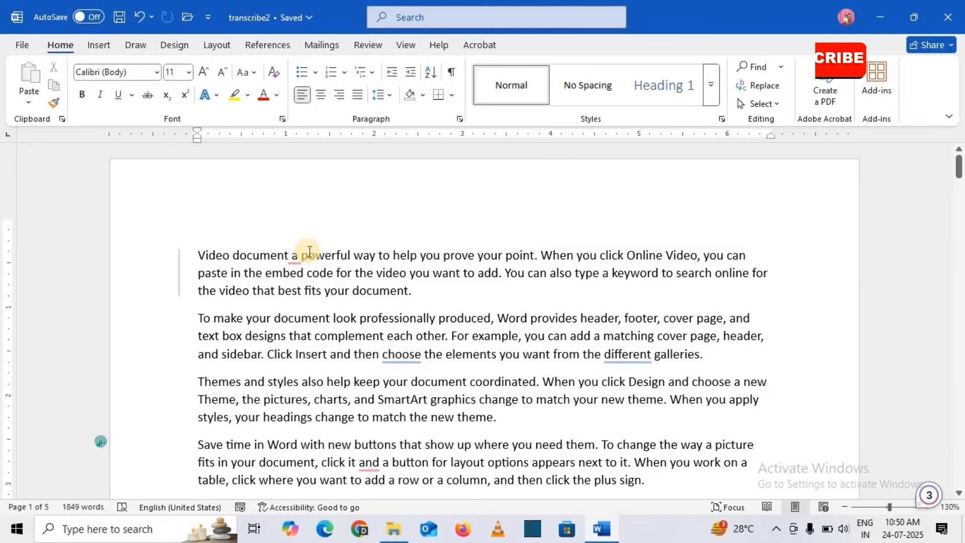
{"action": "type", "text": "2"}
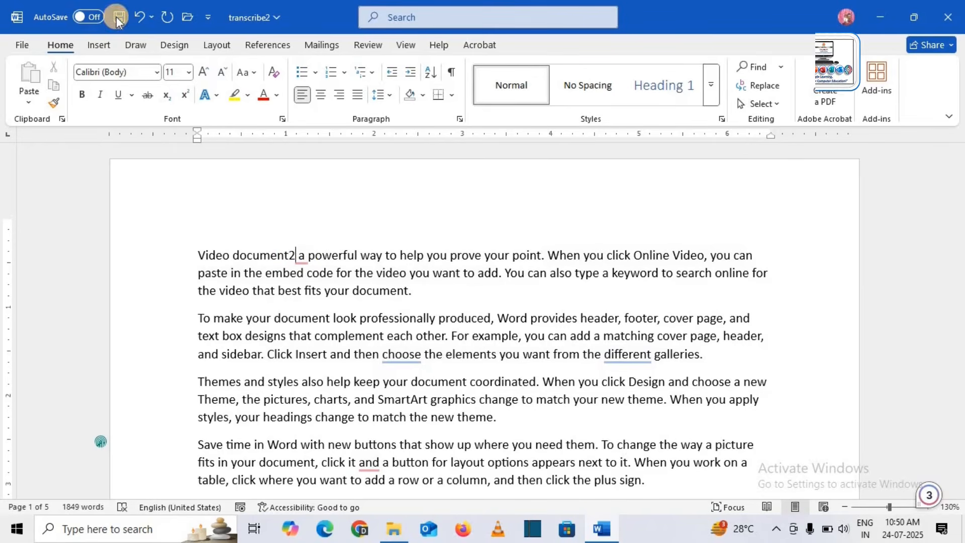
{"action": "left_click", "coordinate": [119, 17]}
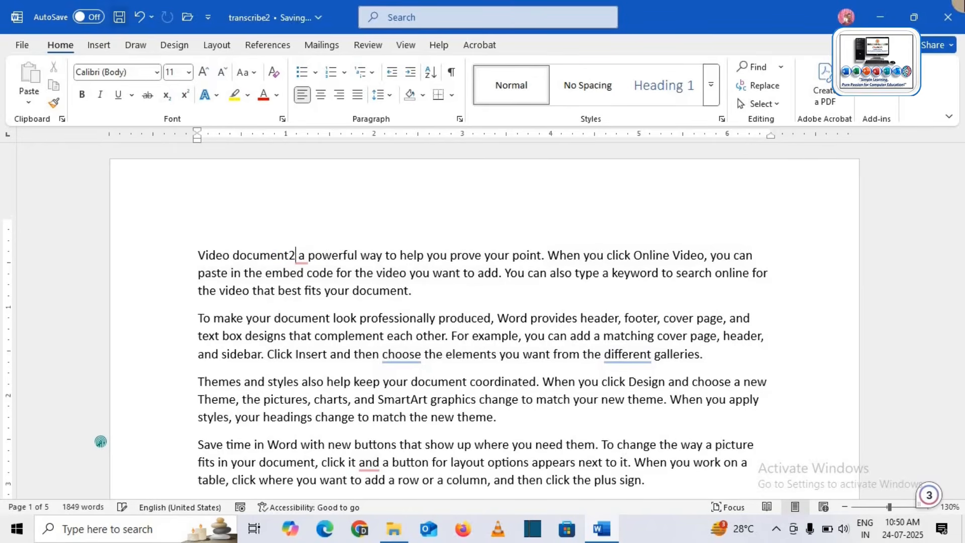
{"action": "left_click", "coordinate": [945, 17]}
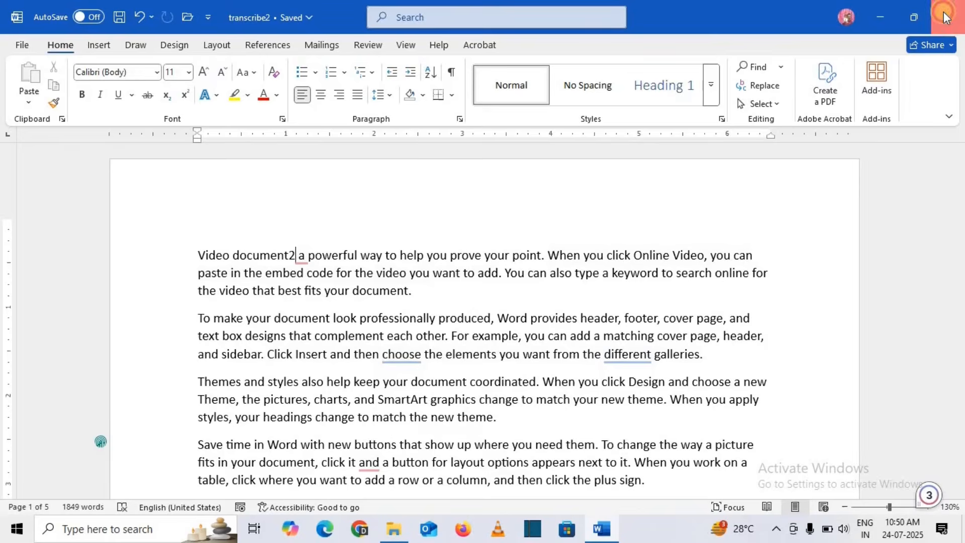
{"action": "left_click", "coordinate": [160, 212]}
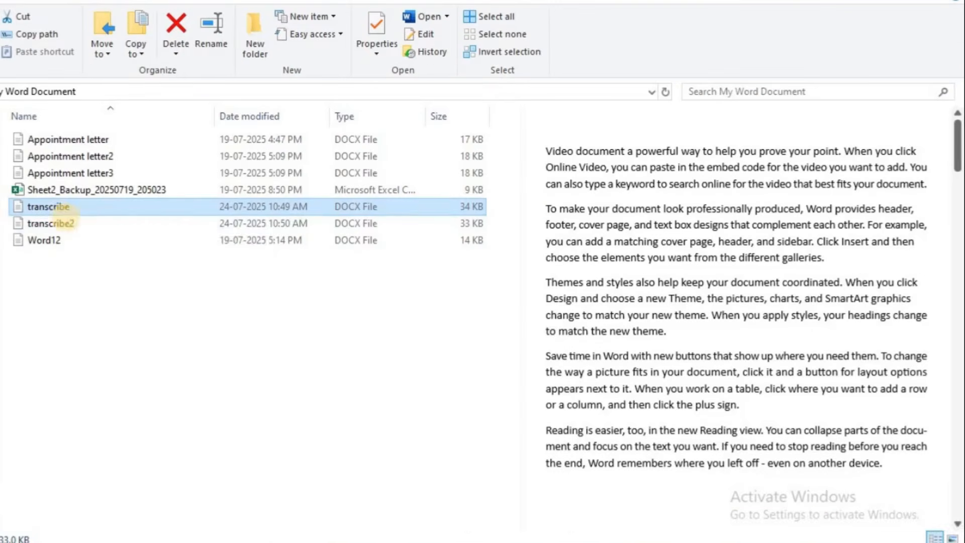
Preview transcribe2 in File Explorer to confirm it reads 'Video document2'.
{"action": "left_click", "coordinate": [60, 226]}
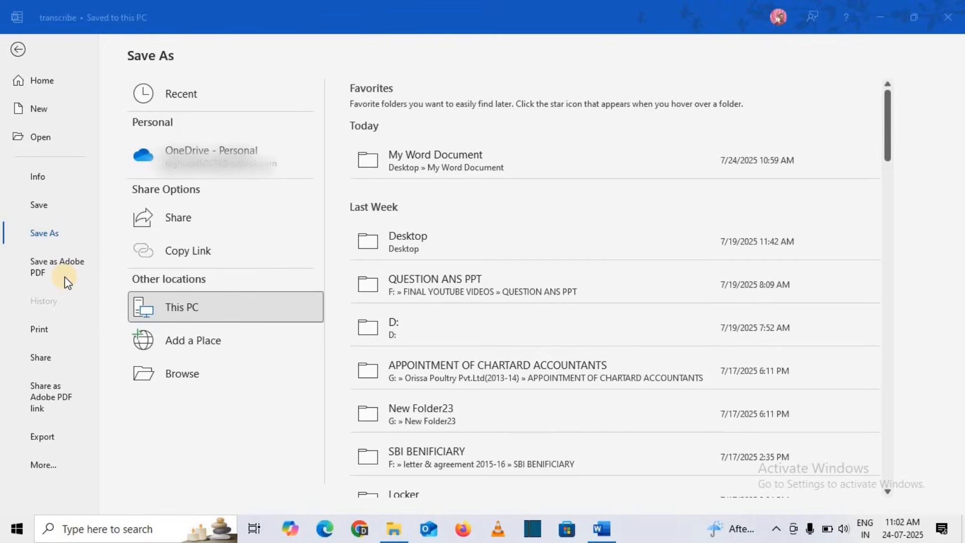
{"action": "left_click", "coordinate": [69, 268]}
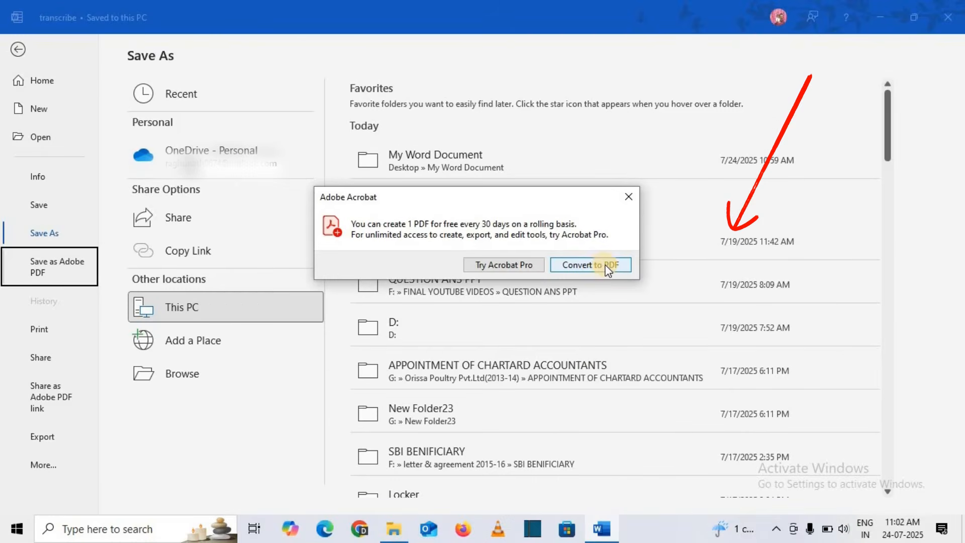
{"action": "left_click", "coordinate": [628, 196]}
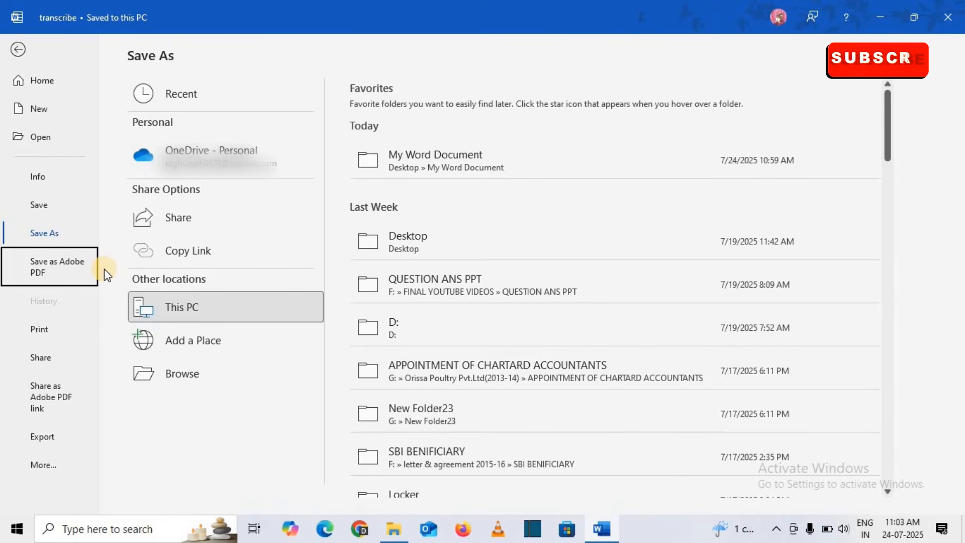
{"action": "left_click", "coordinate": [41, 235]}
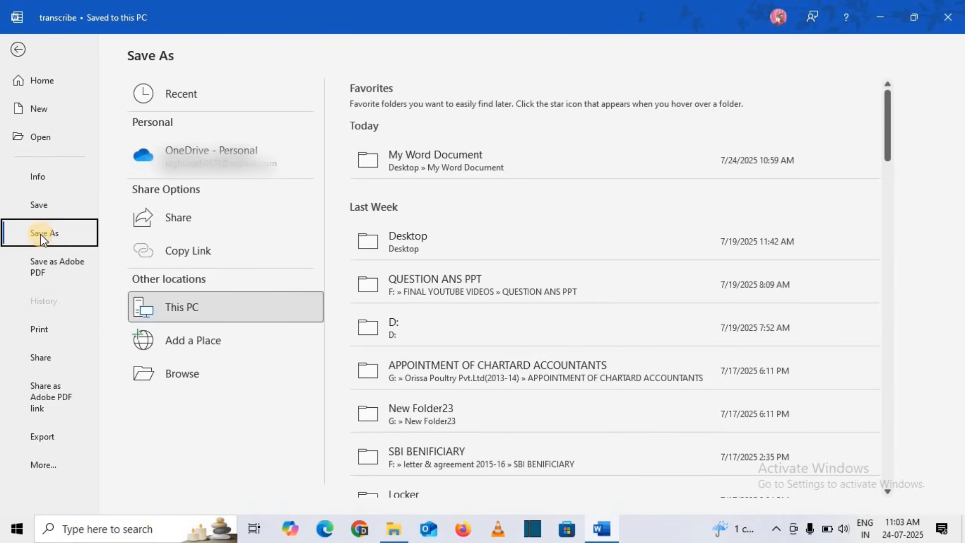
Browse the Save As dialog to the Desktop's My Word Document folder.
{"action": "double_click", "coordinate": [167, 304]}
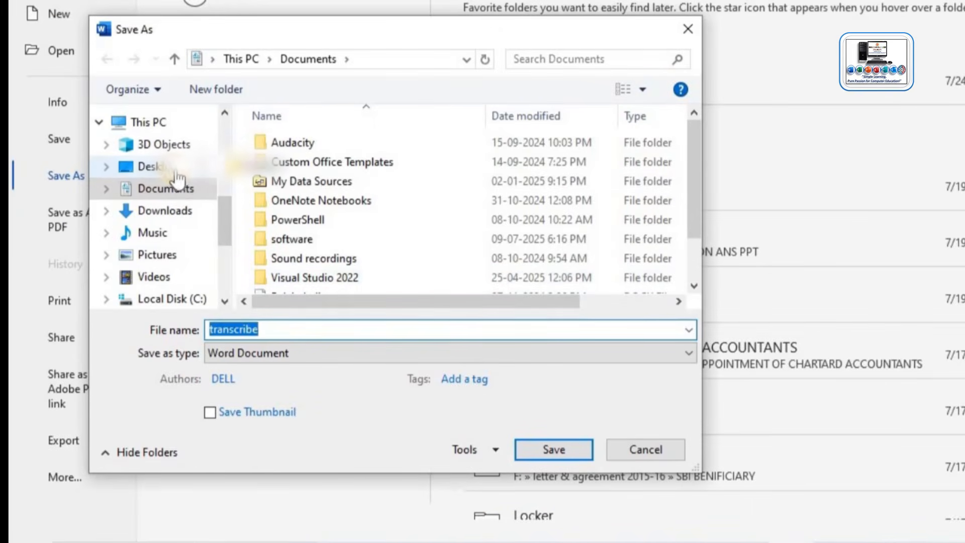
{"action": "left_click", "coordinate": [157, 187]}
{"action": "double_click", "coordinate": [282, 161]}
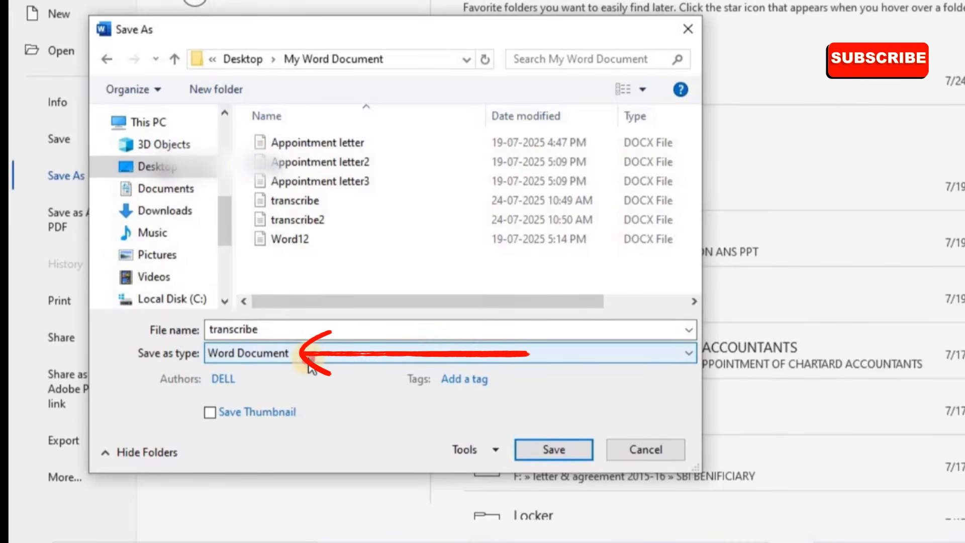
Set the file type to PDF with page range limited to Current page.
{"action": "left_click", "coordinate": [248, 360]}
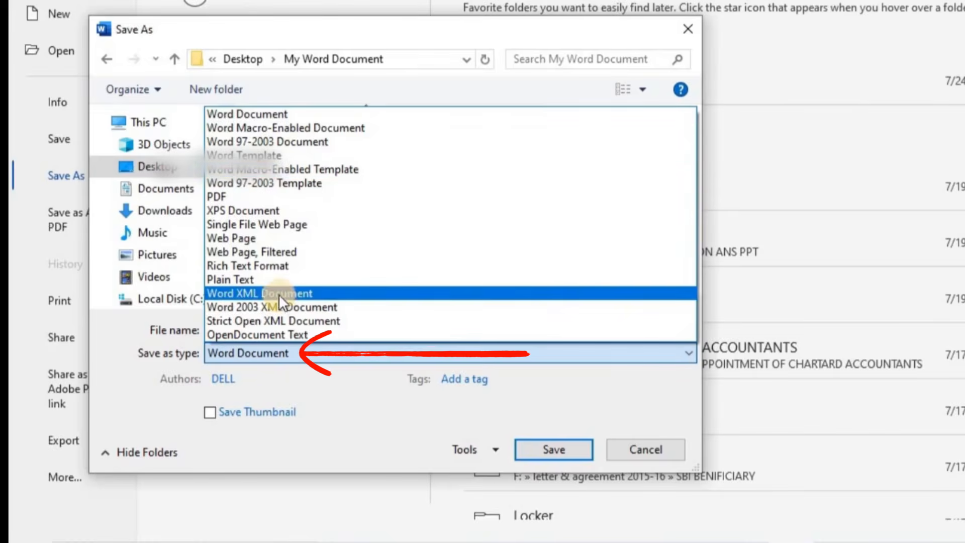
{"action": "left_click", "coordinate": [213, 195]}
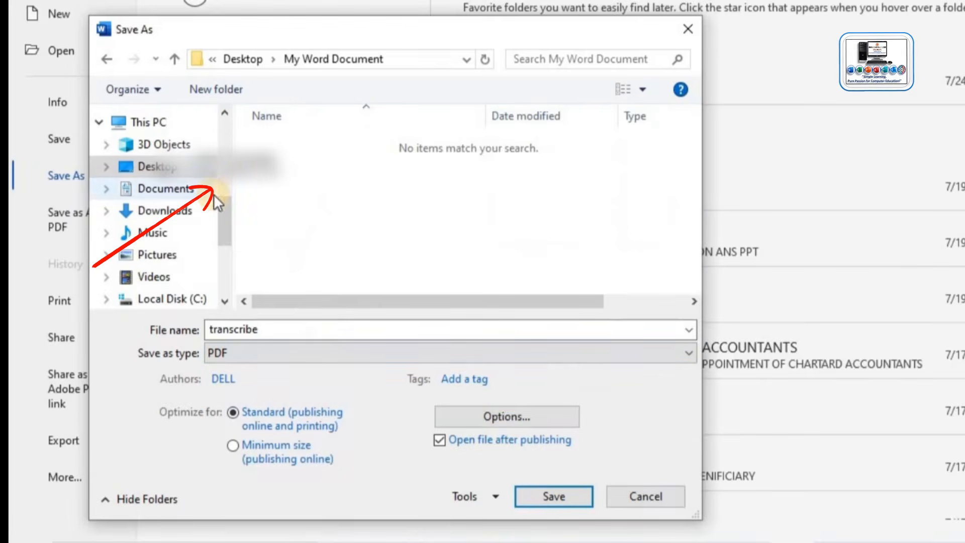
{"action": "left_click", "coordinate": [507, 418]}
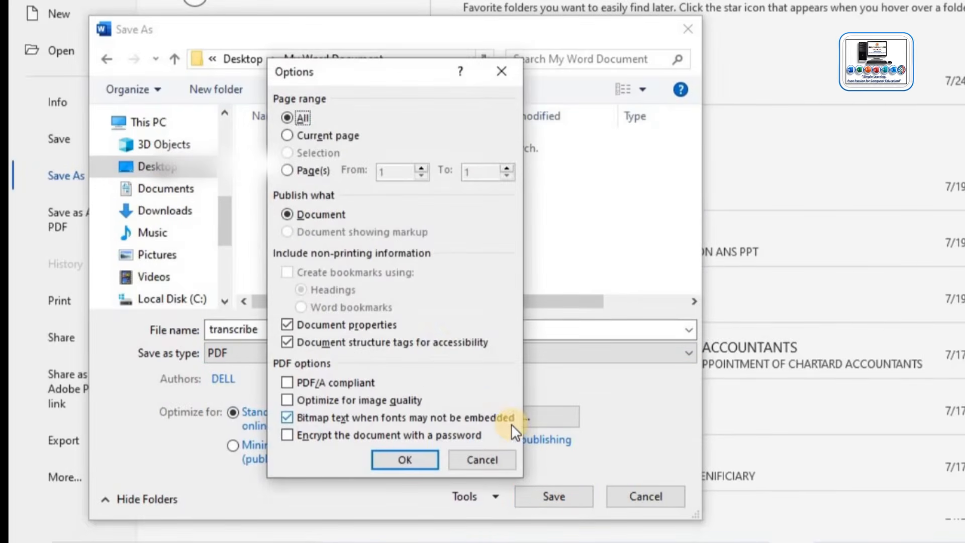
{"action": "left_click", "coordinate": [288, 134]}
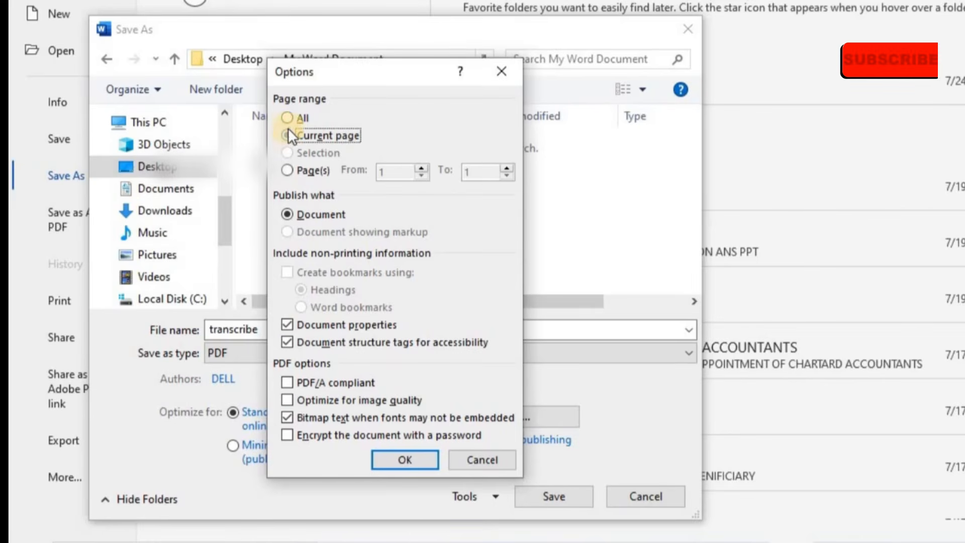
{"action": "left_click", "coordinate": [288, 117]}
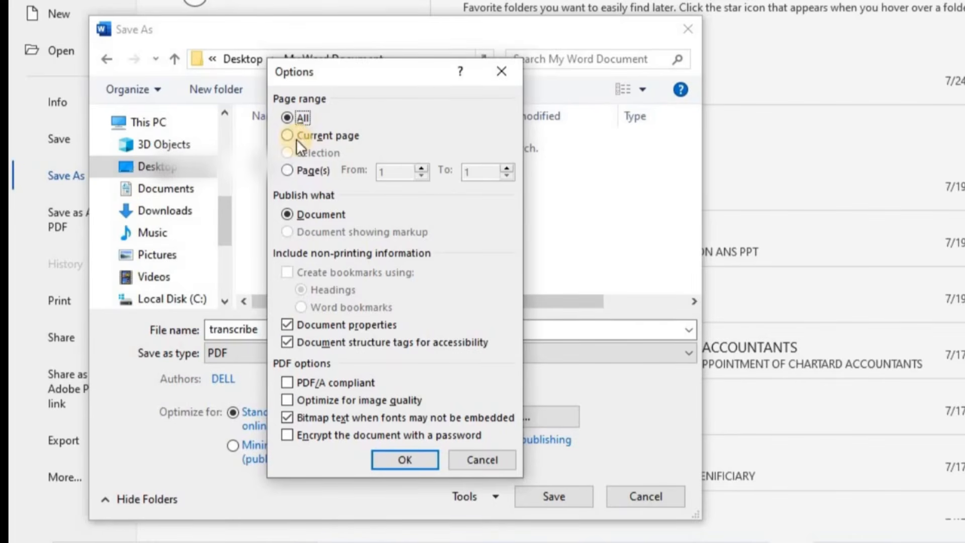
{"action": "left_click", "coordinate": [289, 136]}
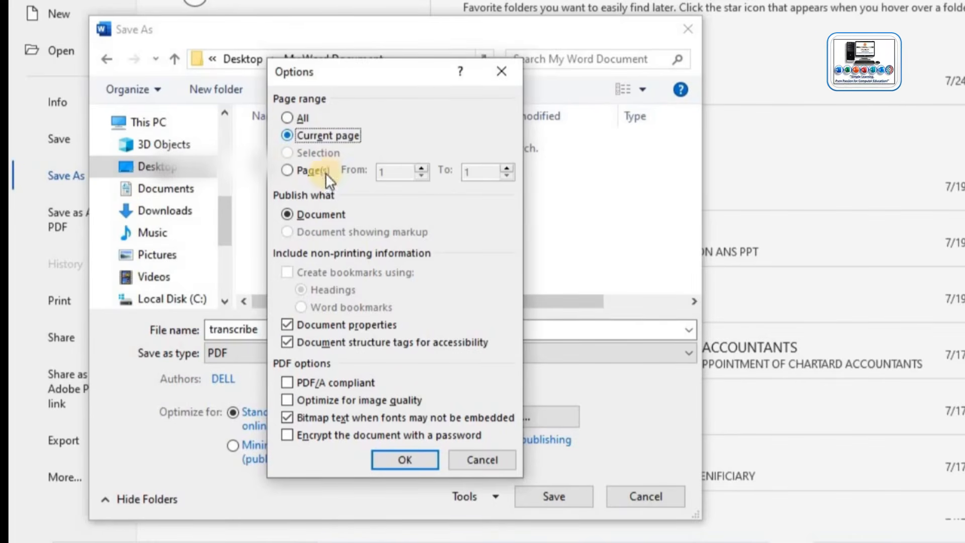
{"action": "left_click", "coordinate": [418, 460]}
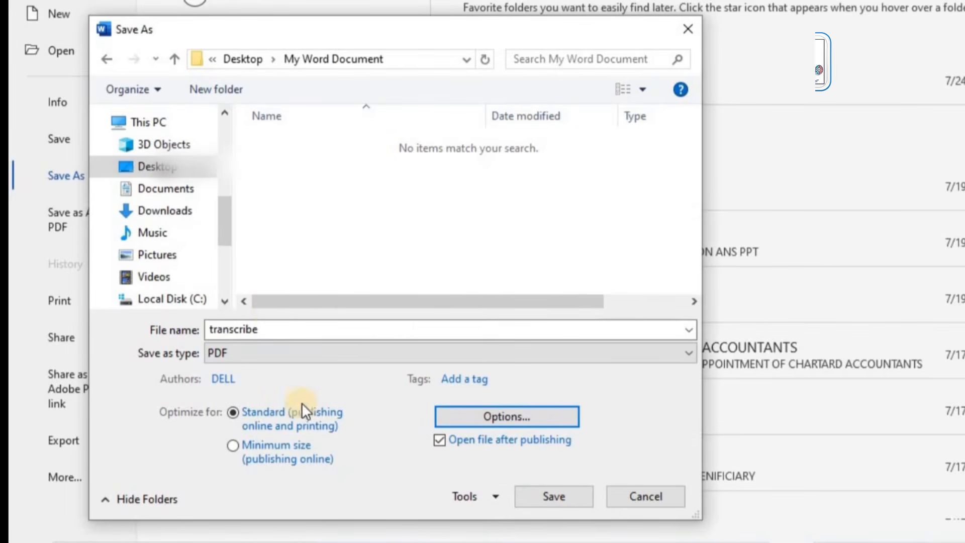
Save transcribe.pdf and view the single-page PDF in Firefox.
{"action": "left_click", "coordinate": [549, 496]}
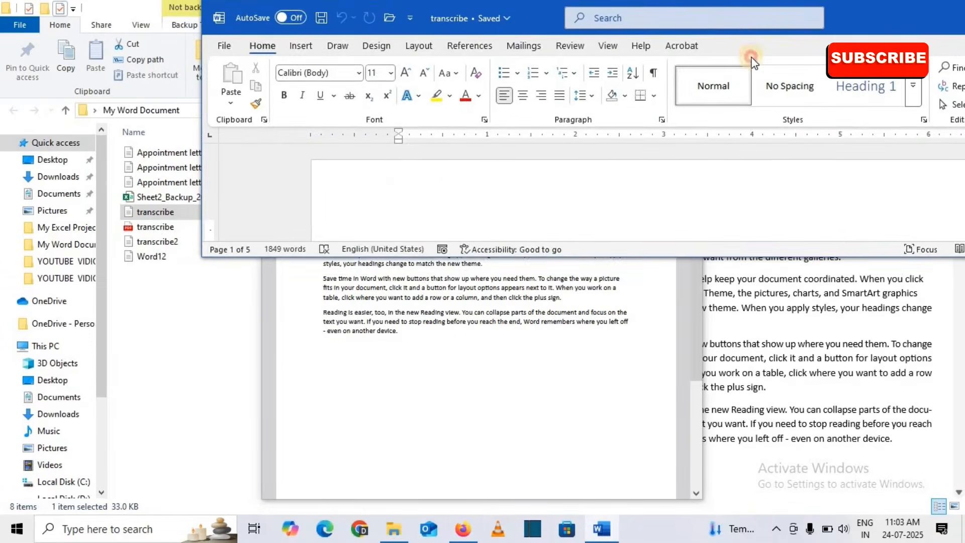
Drag the Word window back down so the transcribe document fills the screen.
{"action": "left_click_drag", "start_coordinate": [752, 41], "coordinate": [752, 58]}
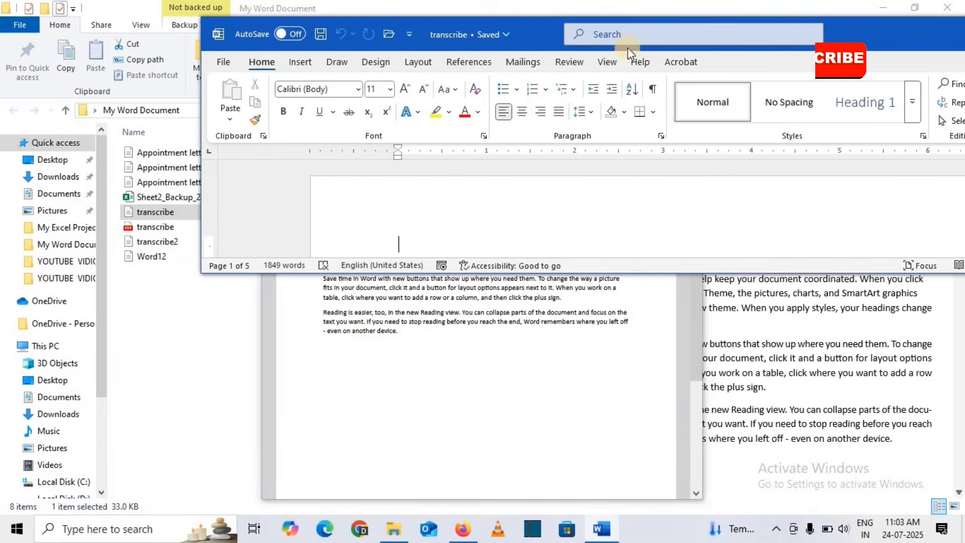
{"action": "left_click_drag", "start_coordinate": [540, 32], "coordinate": [551, 183]}
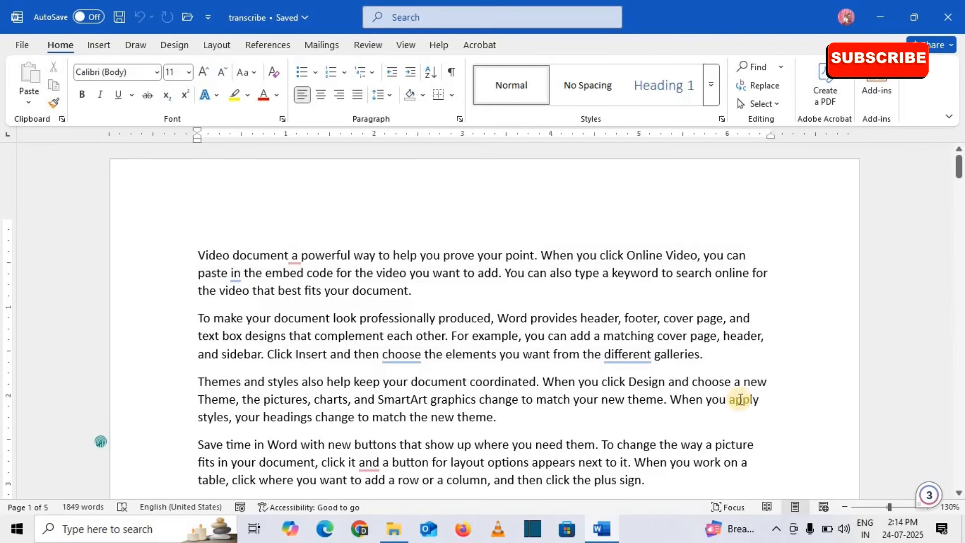
{"action": "left_click", "coordinate": [14, 44]}
{"action": "left_click", "coordinate": [37, 328]}
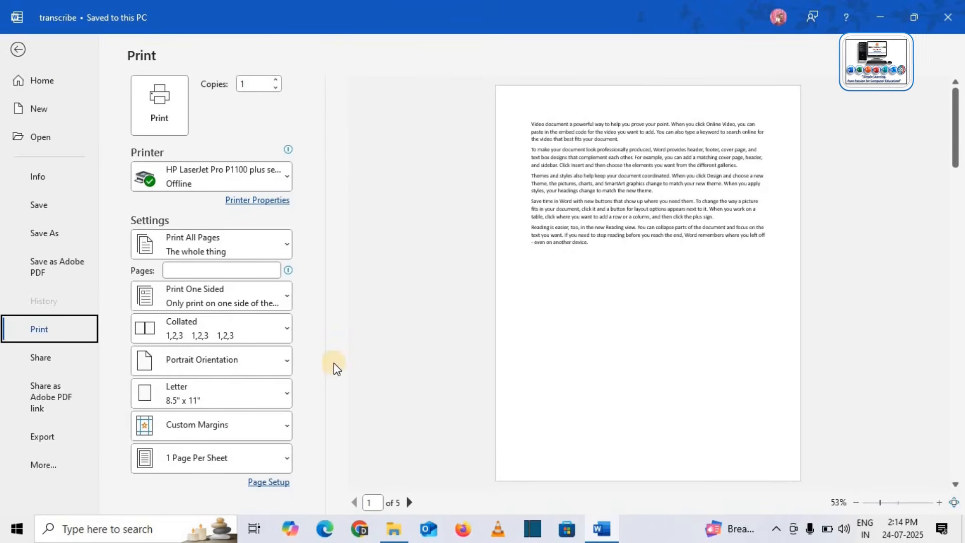
{"action": "left_click", "coordinate": [288, 182]}
{"action": "left_click", "coordinate": [352, 179]}
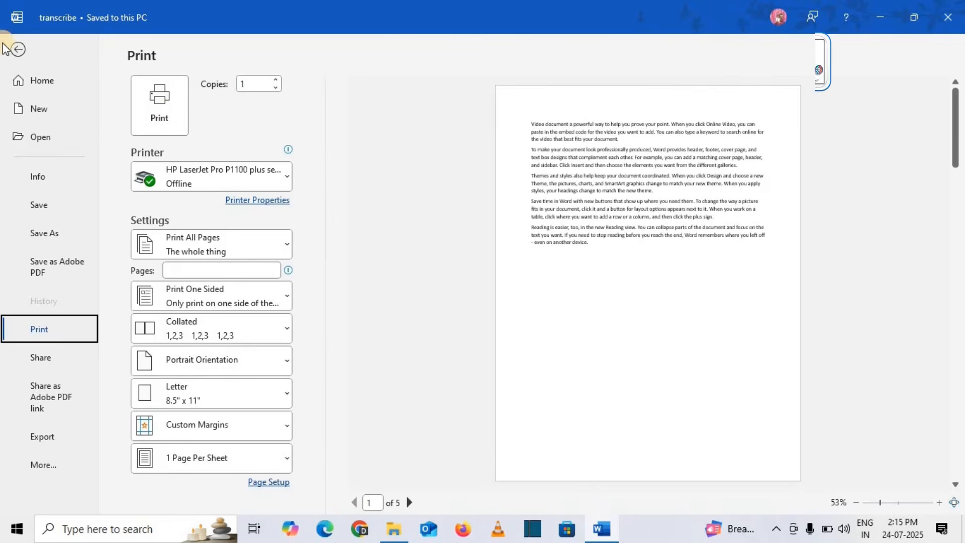
{"action": "left_click", "coordinate": [17, 49]}
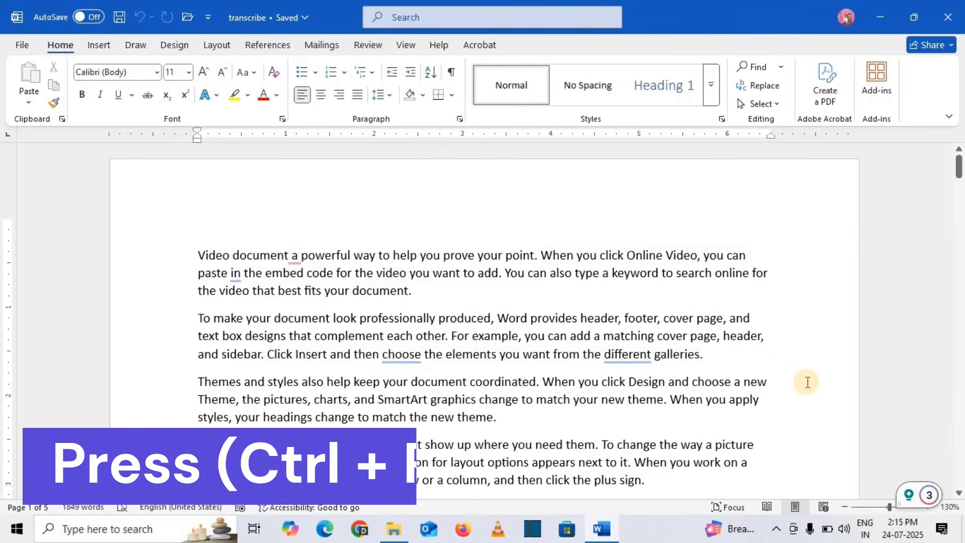
Open Word's Print page with Ctrl+P.
{"action": "key", "text": "ctrl+p"}
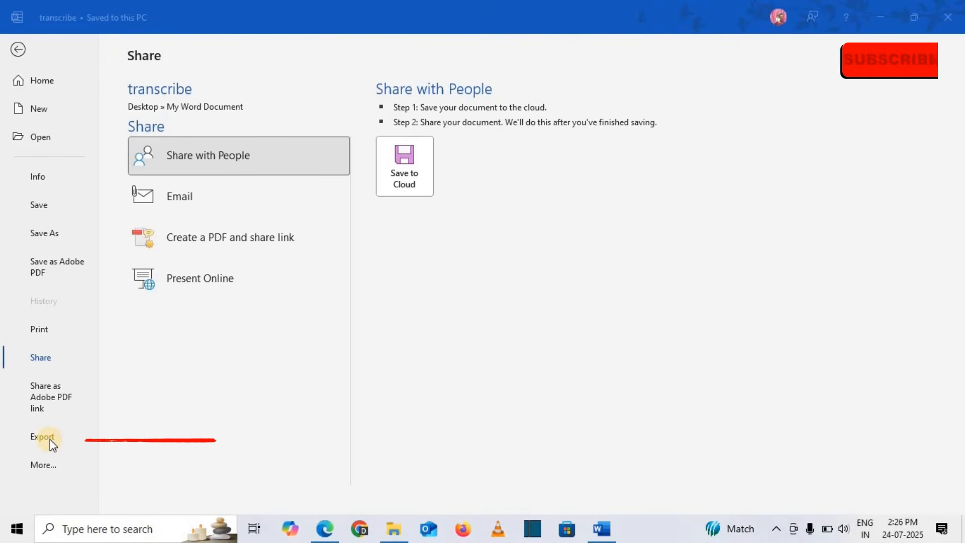
Show the Export page's Create Adobe PDF option and dismiss the Acrobat free-conversion notice.
{"action": "left_click", "coordinate": [50, 439]}
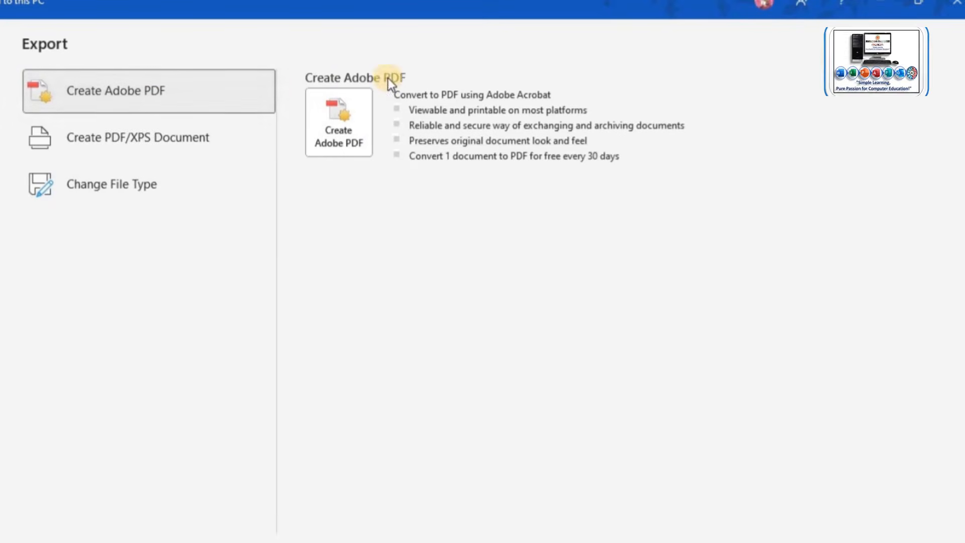
{"action": "left_click", "coordinate": [338, 142]}
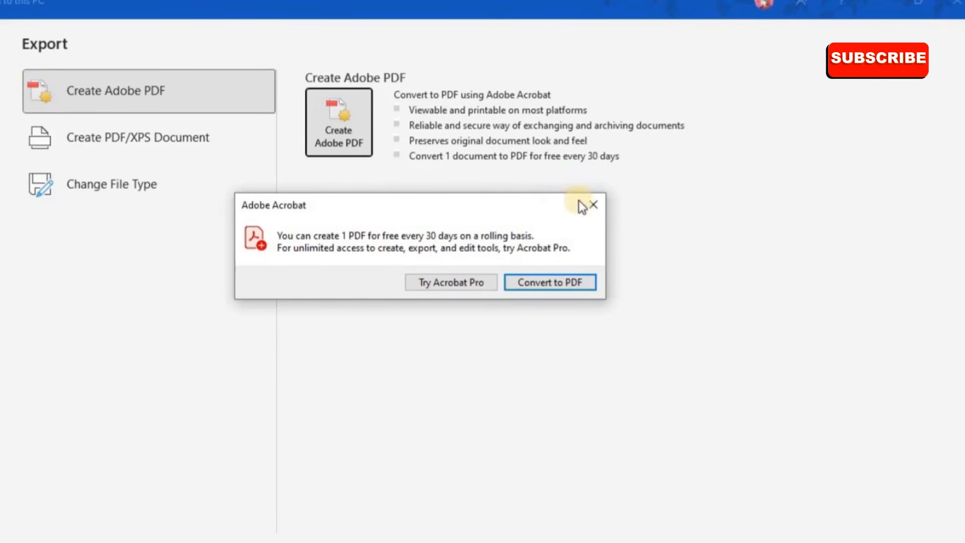
{"action": "left_click", "coordinate": [604, 206]}
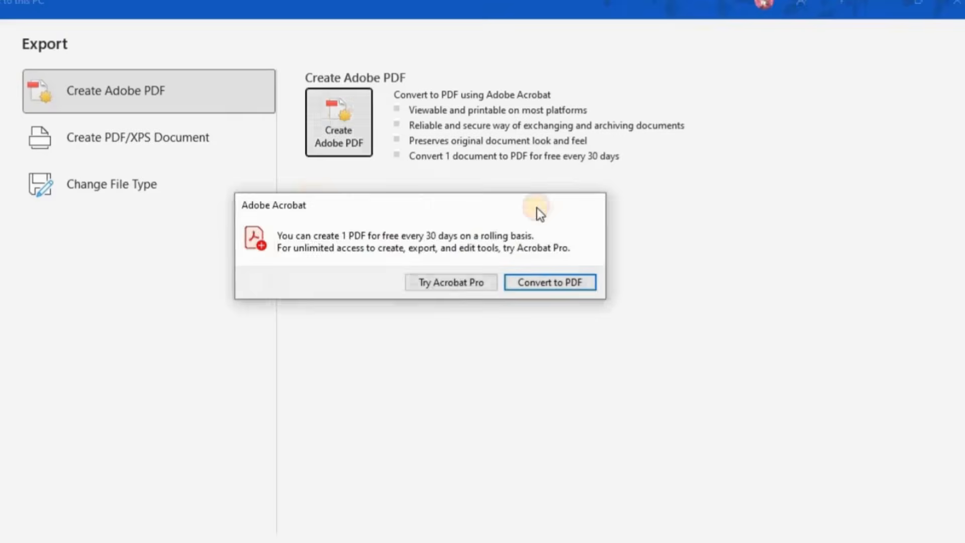
View the Create PDF/XPS Document option, then list the Change File Type formats.
{"action": "left_click", "coordinate": [98, 155]}
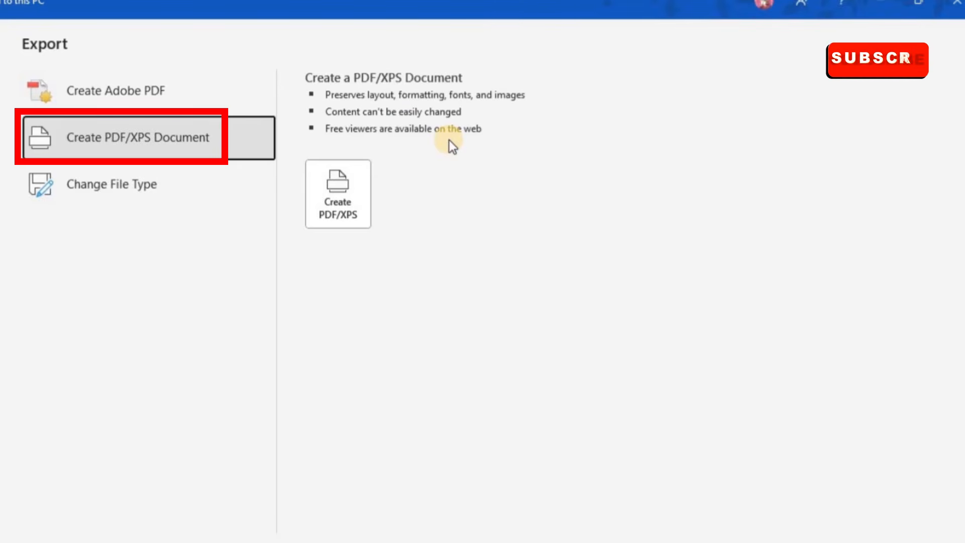
{"action": "left_click", "coordinate": [76, 187]}
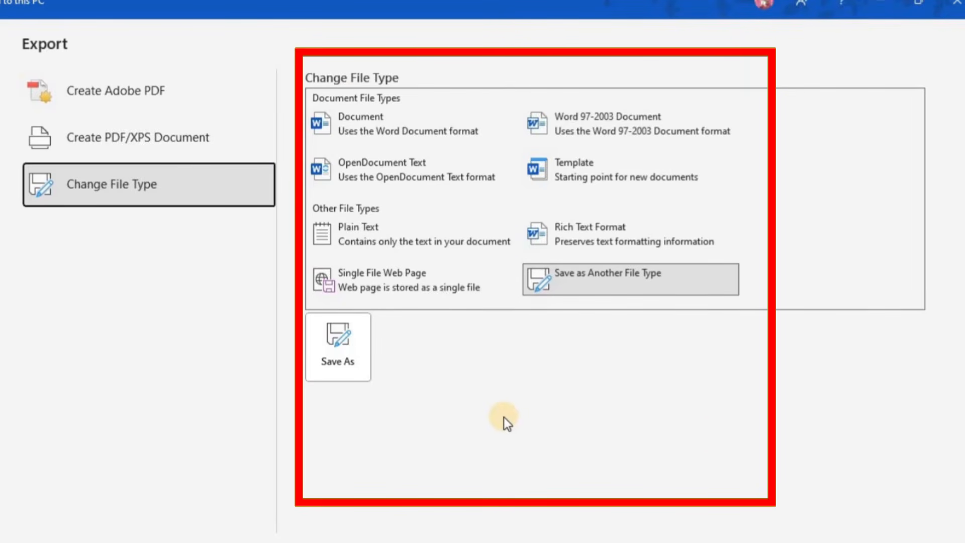
Select Word Document and then Word 97-2003 Document in the Change File Type list.
{"action": "left_click", "coordinate": [361, 116]}
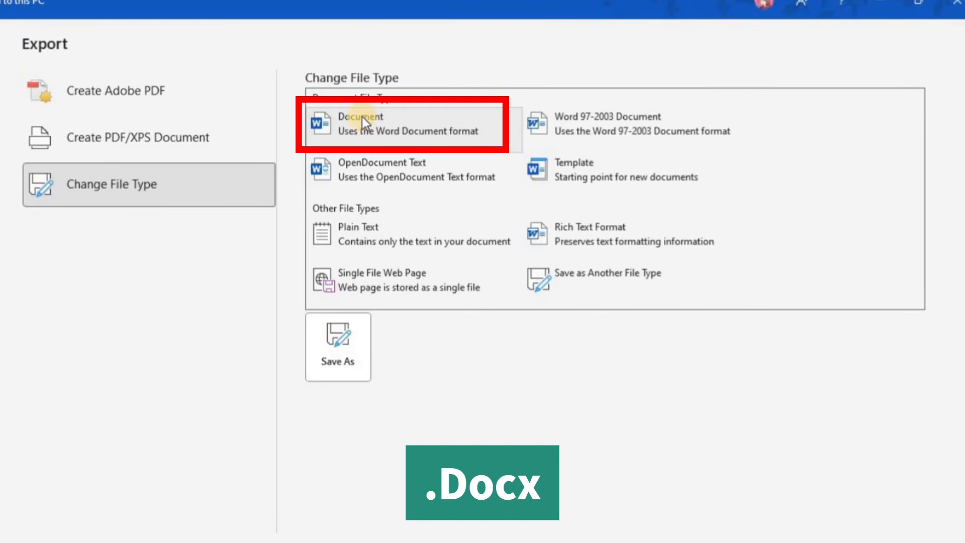
{"action": "left_click", "coordinate": [678, 126]}
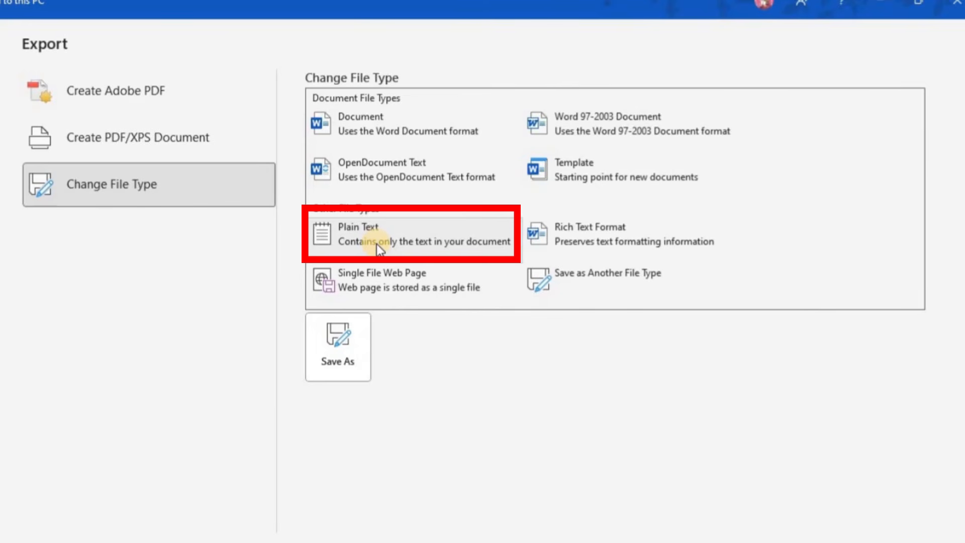
Pick Plain Text, then Rich Text Format, ending on Single File Web Page.
{"action": "left_click", "coordinate": [379, 247]}
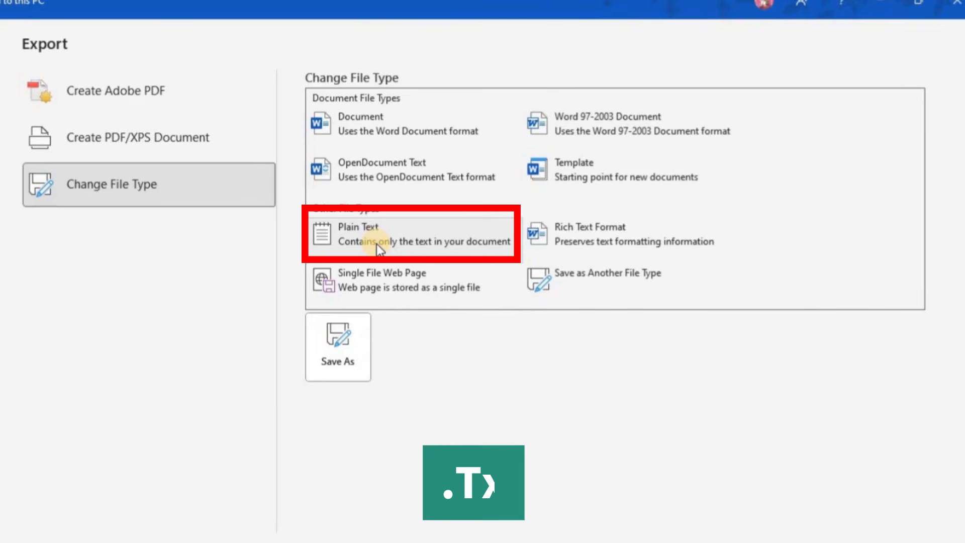
{"action": "left_click", "coordinate": [580, 248]}
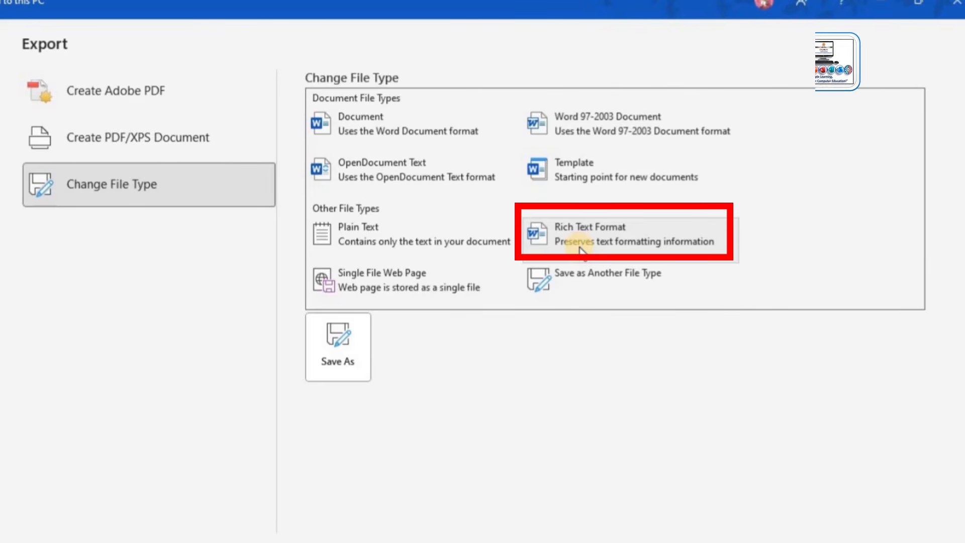
{"action": "left_click", "coordinate": [385, 286]}
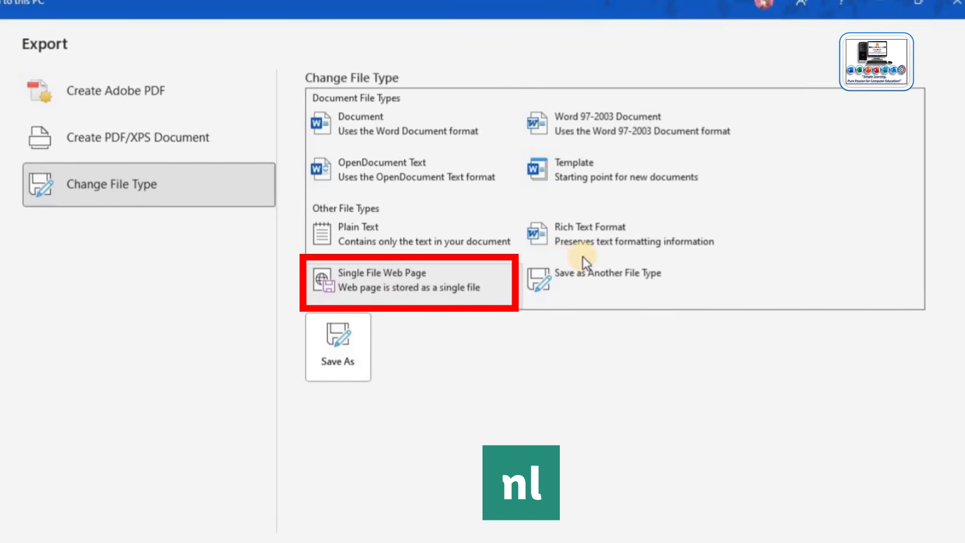
Open Save as Another File Type, browse the Save as type formats, and cancel without saving.
{"action": "left_click", "coordinate": [589, 270]}
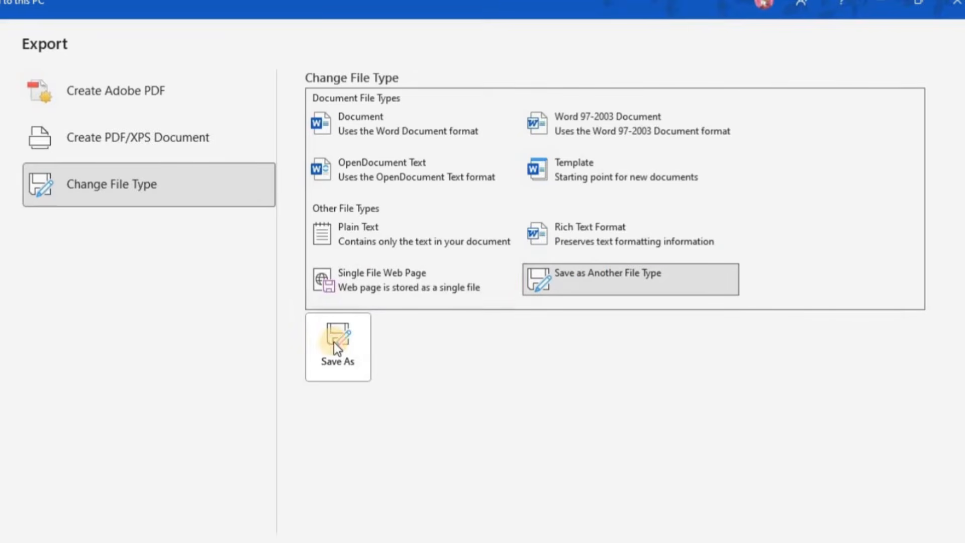
{"action": "left_click", "coordinate": [333, 342]}
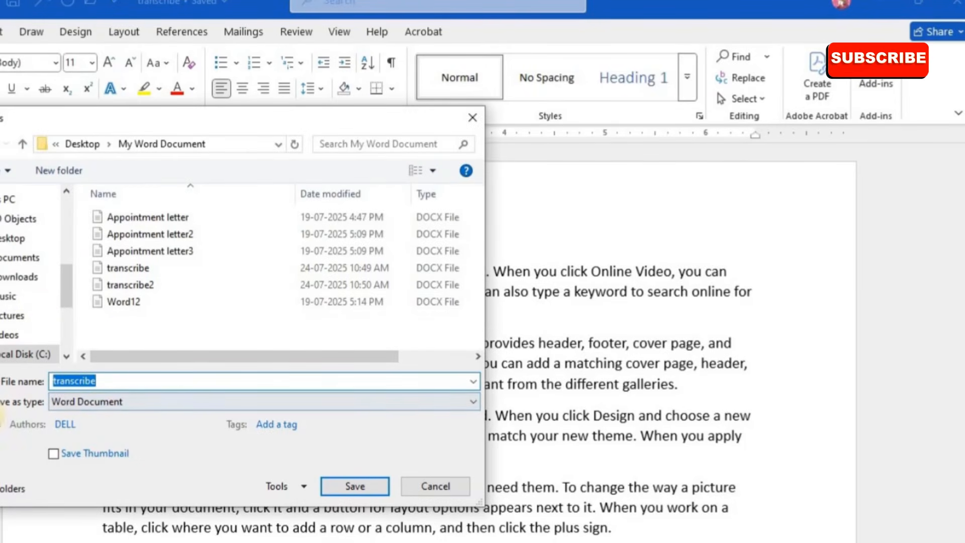
{"action": "left_click", "coordinate": [102, 408]}
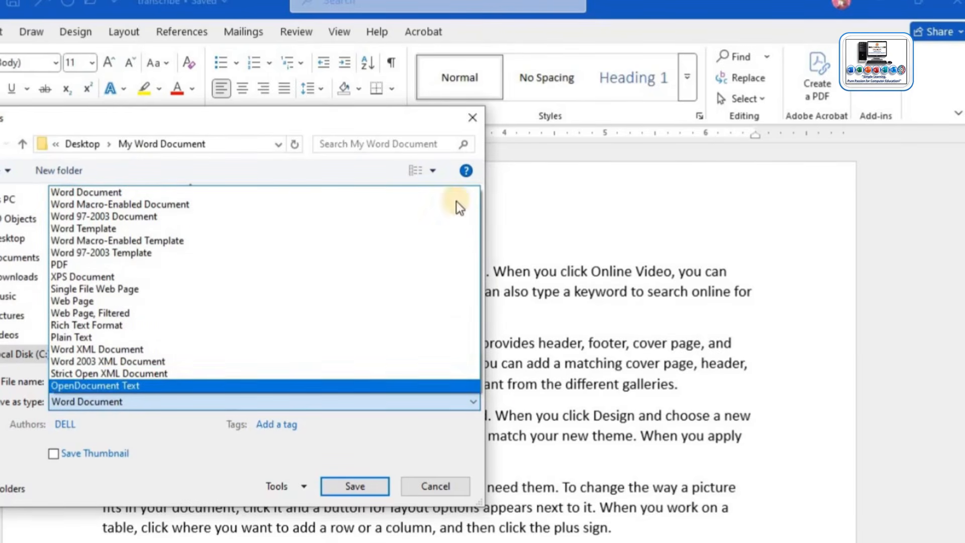
{"action": "left_click", "coordinate": [472, 120]}
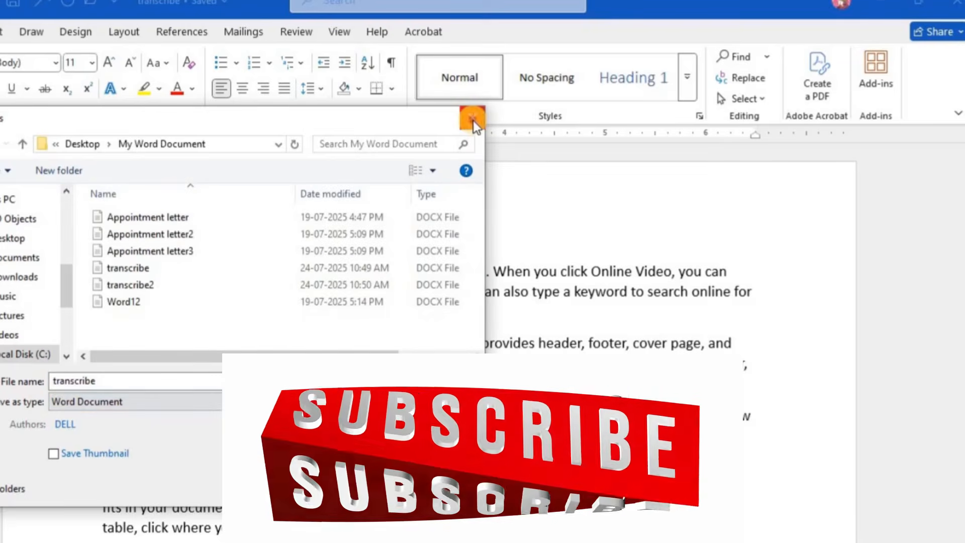
{"action": "left_click", "coordinate": [473, 121]}
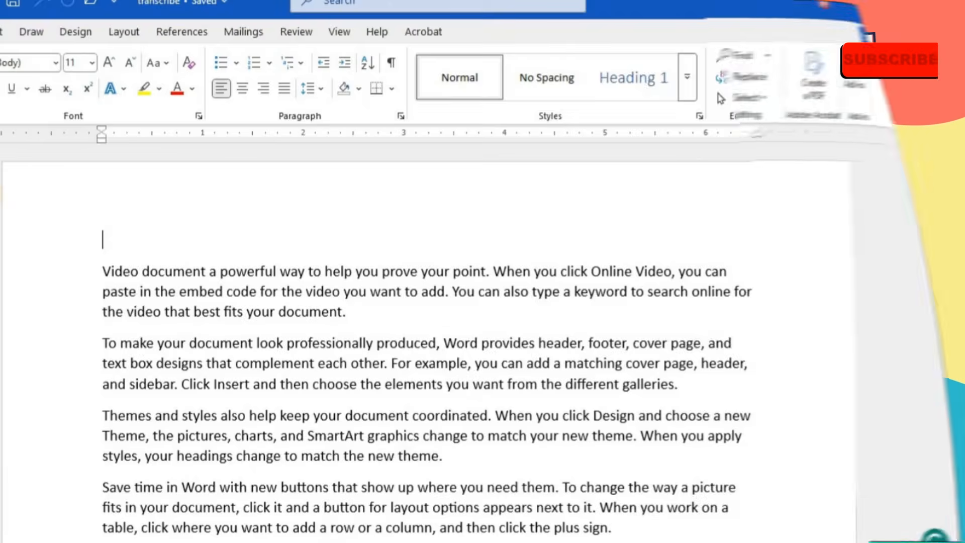